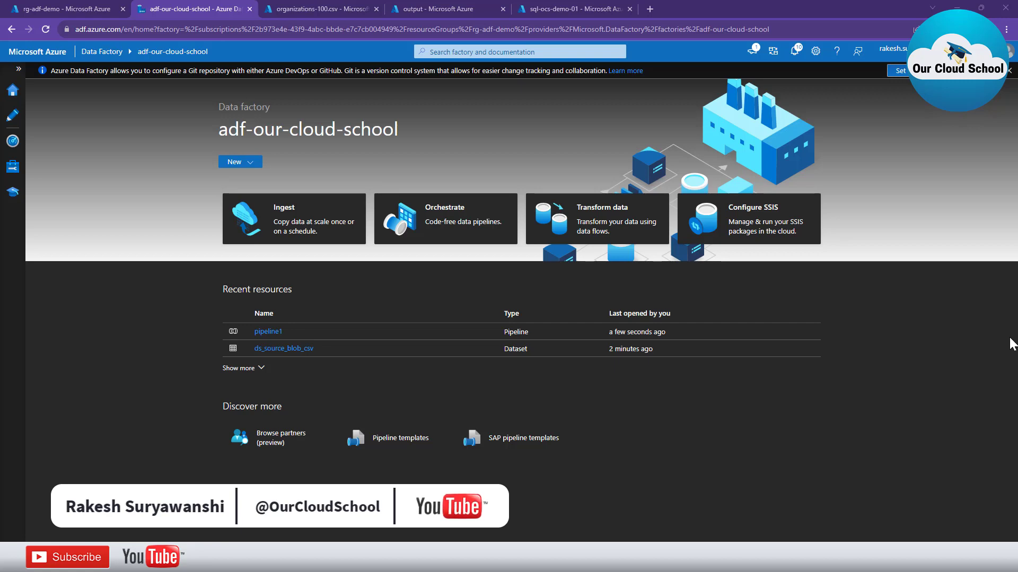
Bring up the organizations-100.csv blob from input-container in the portal's edit view
left_click(321, 9)
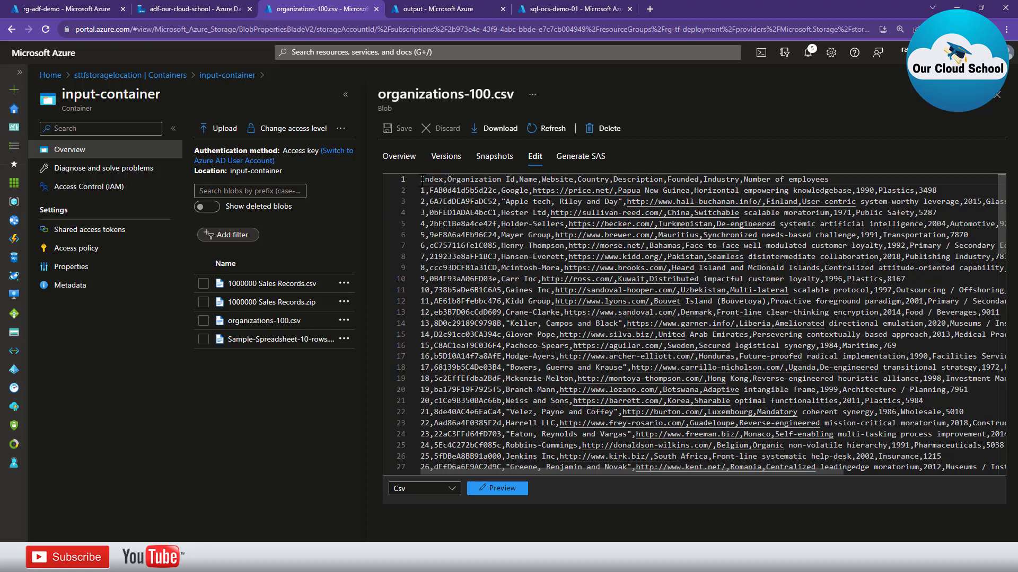
Review the CSV header and first Organization Id, then show sql-ocs-demo-01's databases list
left_click_drag(421, 179, 830, 178)
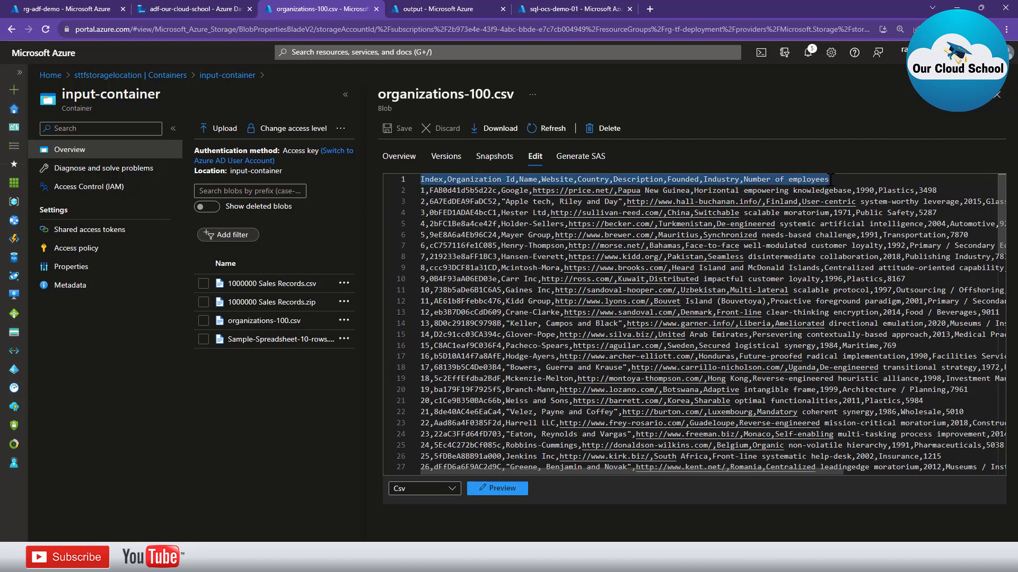
left_click(451, 178)
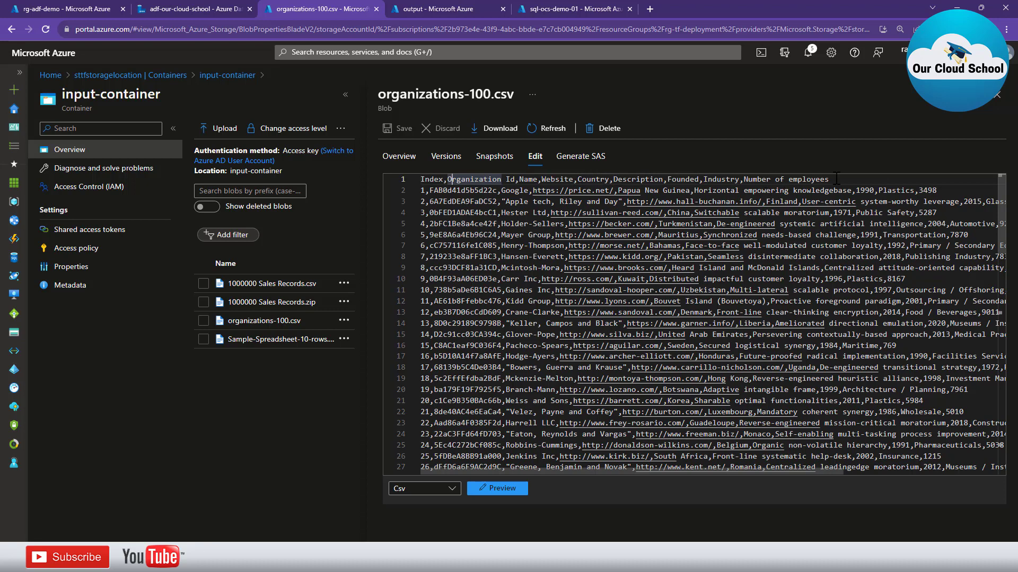
triple_click(747, 178)
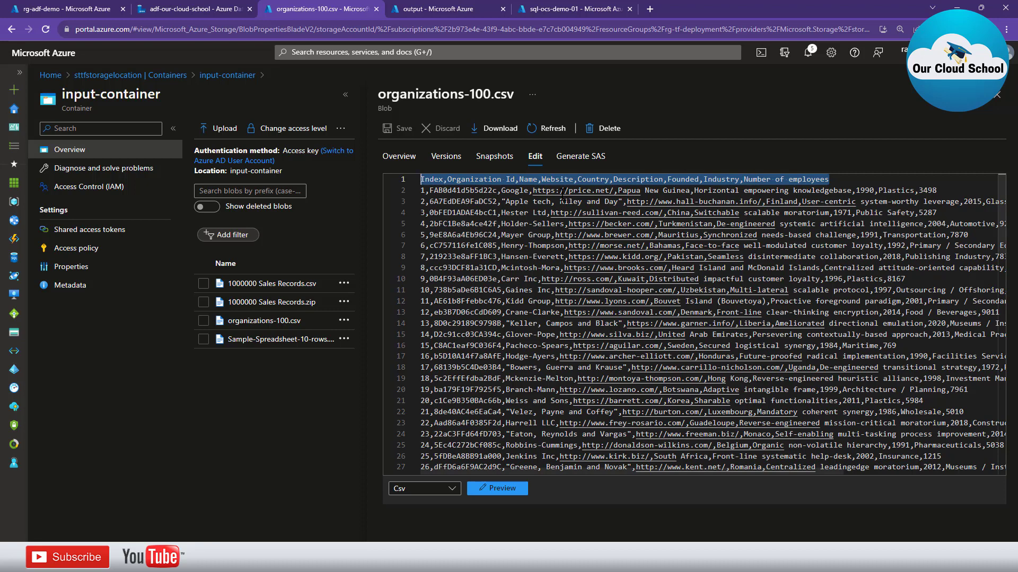
left_click(478, 179)
double_click(477, 190)
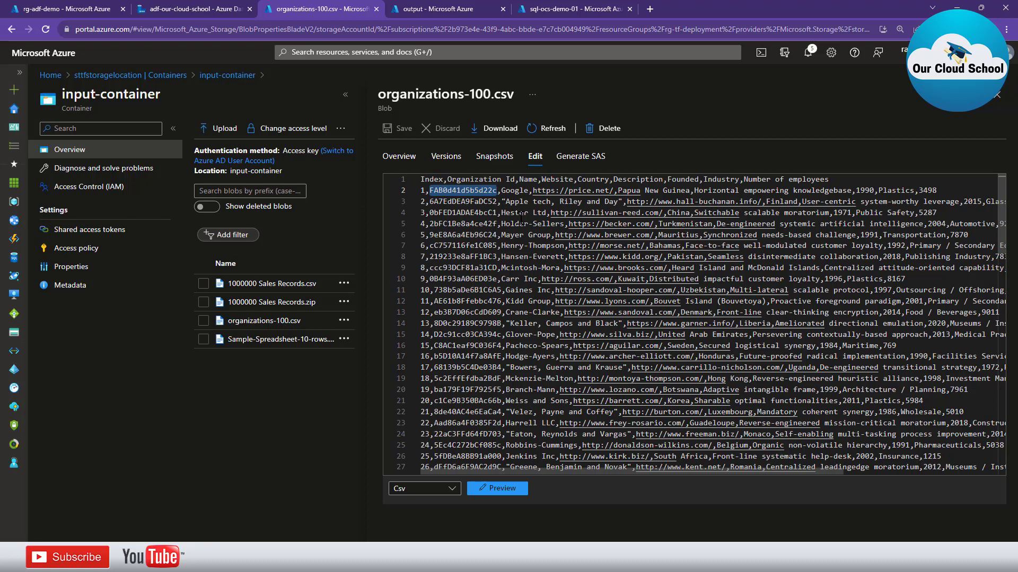
left_click(536, 9)
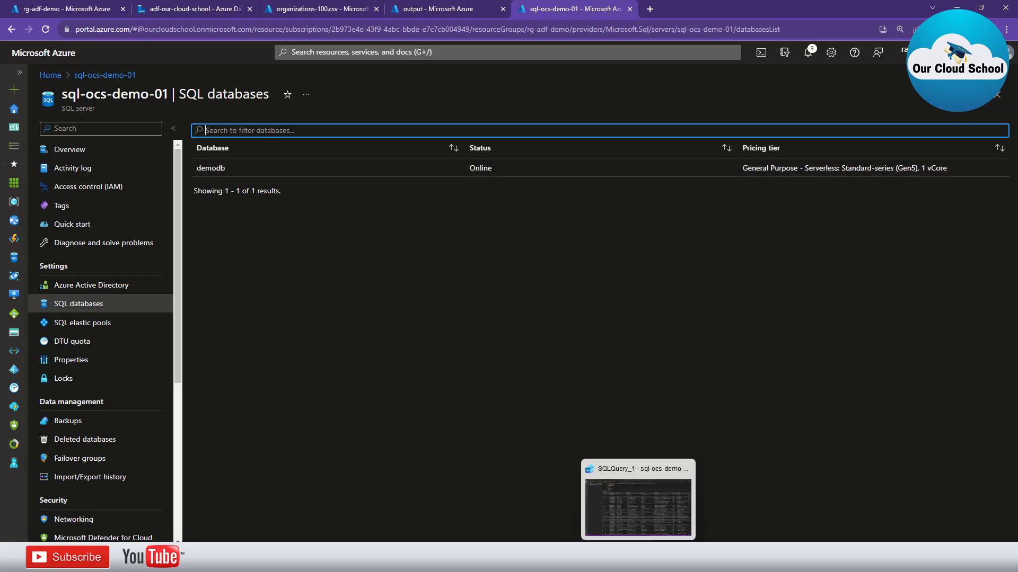
left_click(638, 559)
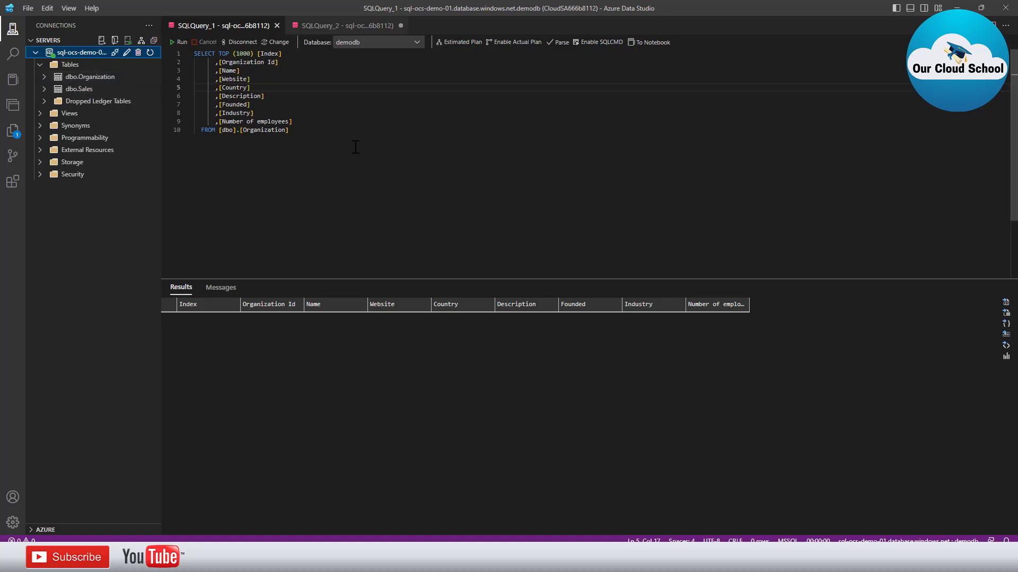
left_click_drag(311, 134, 190, 53)
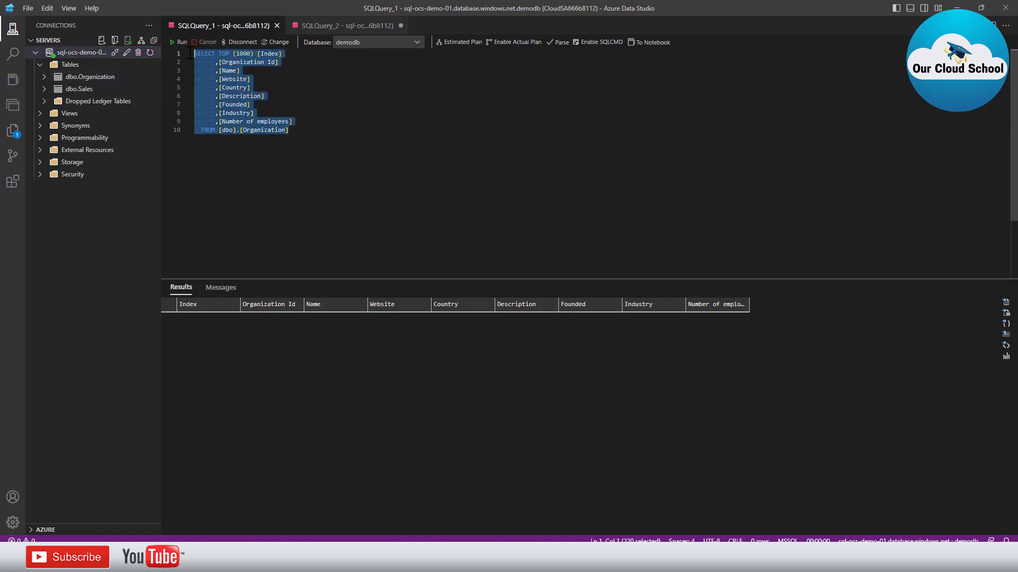
left_click(318, 103)
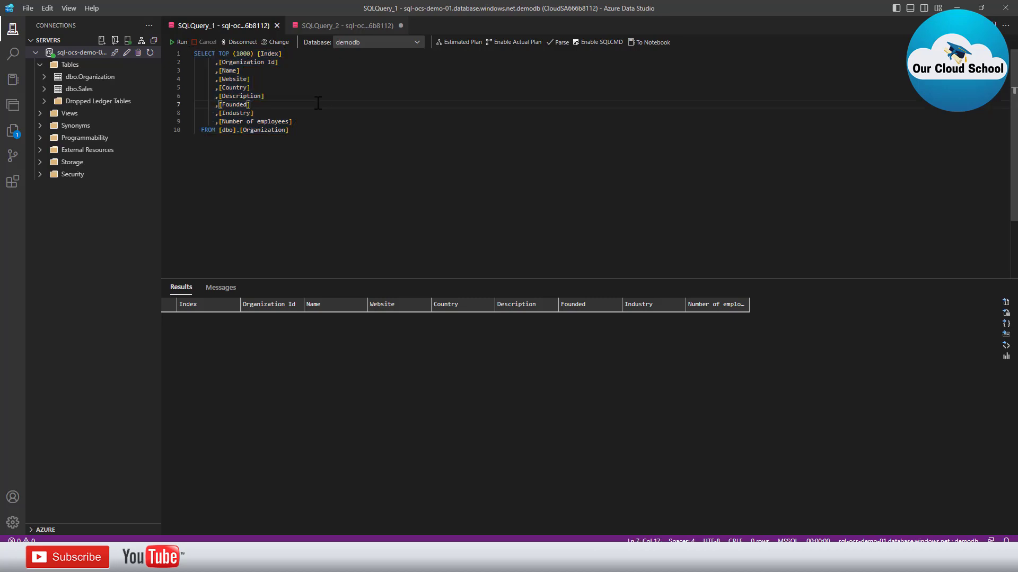
left_click_drag(312, 123, 199, 63)
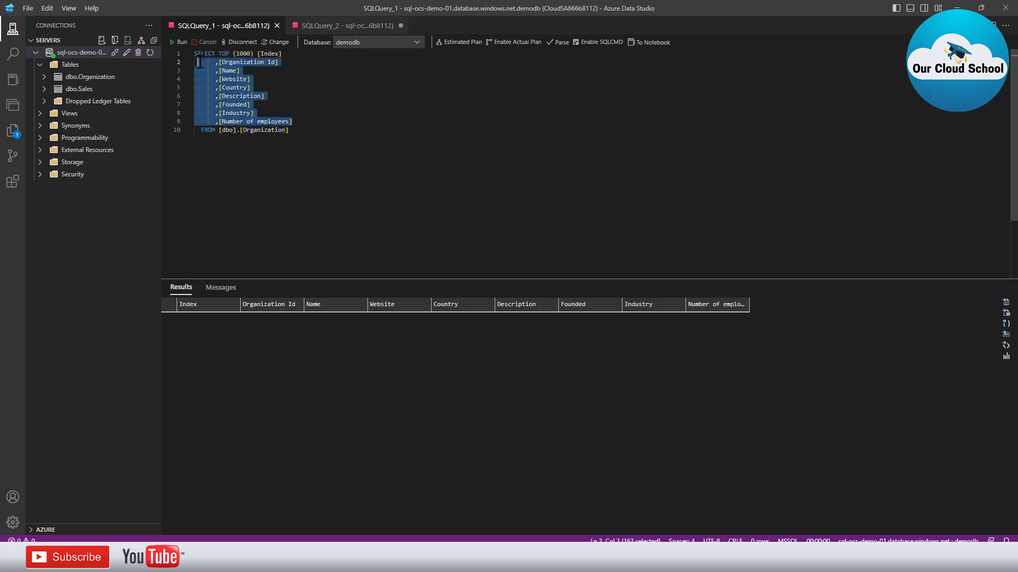
left_click(332, 130)
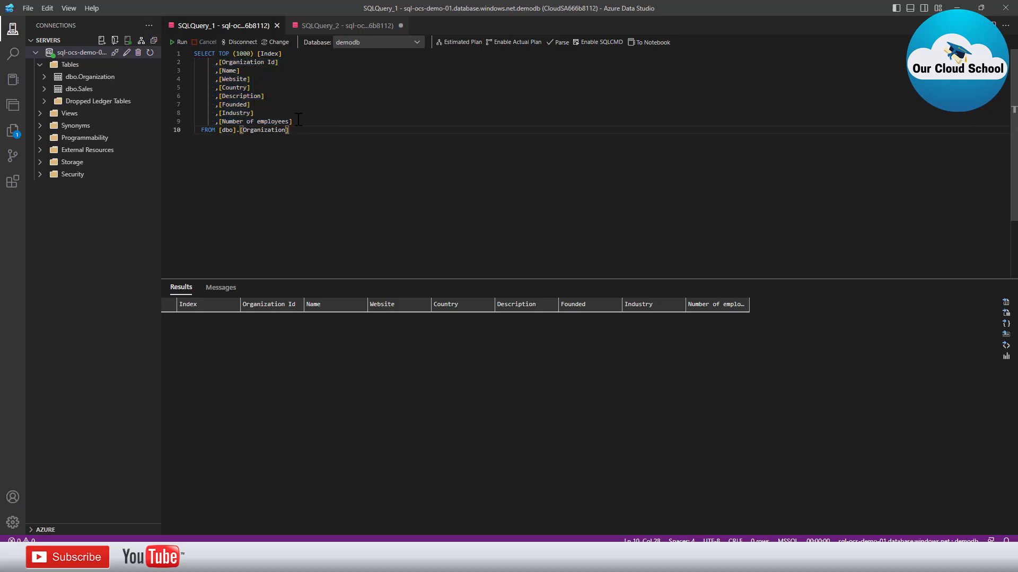
left_click_drag(298, 120, 194, 64)
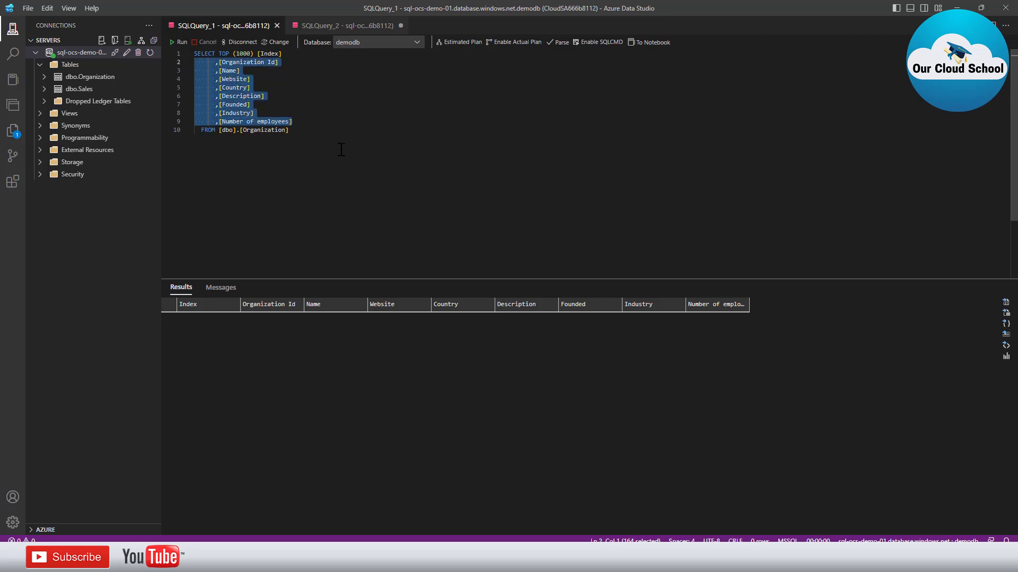
left_click(354, 128)
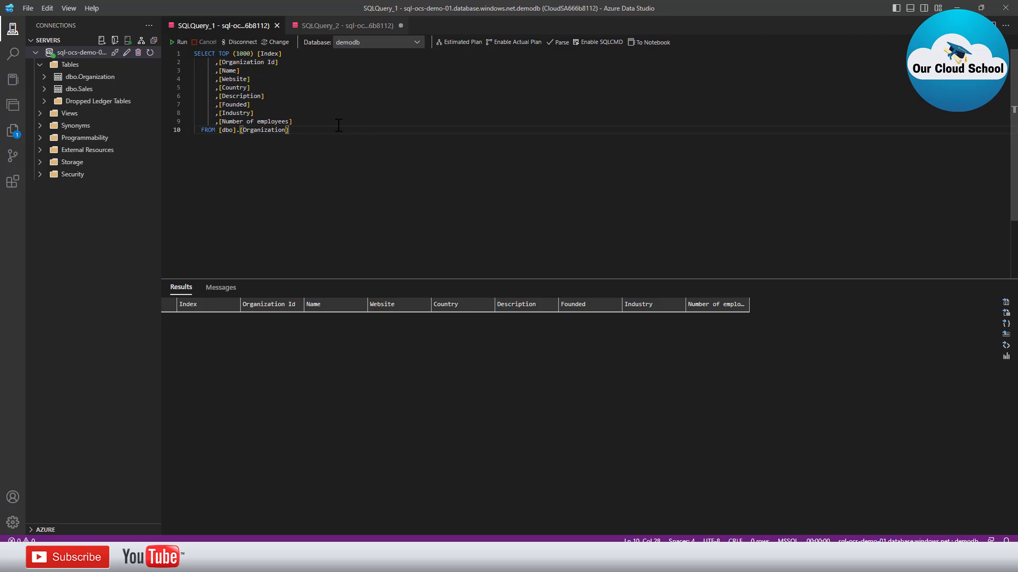
left_click_drag(326, 125, 162, 62)
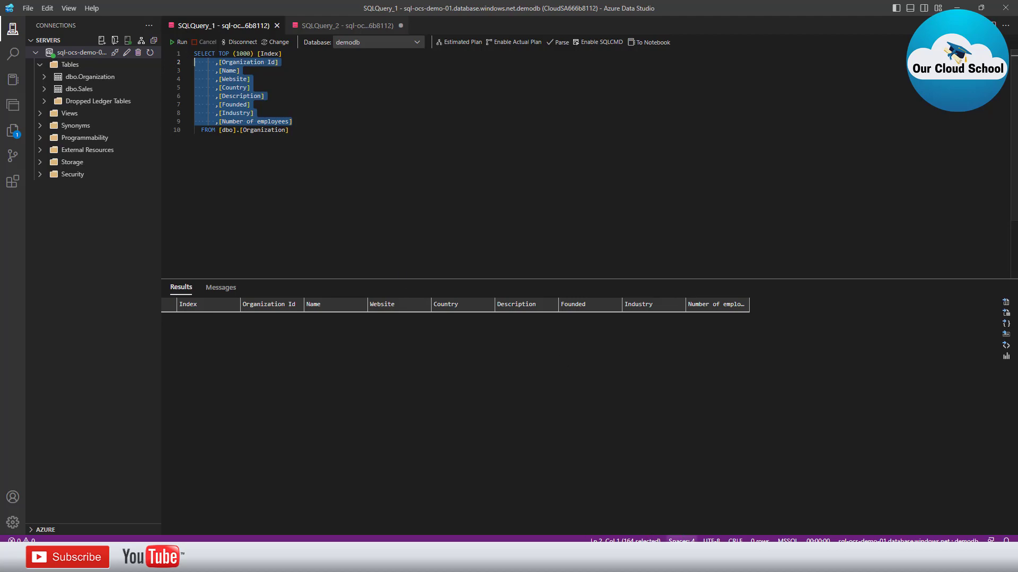
mouse_move(681, 539)
left_click(683, 493)
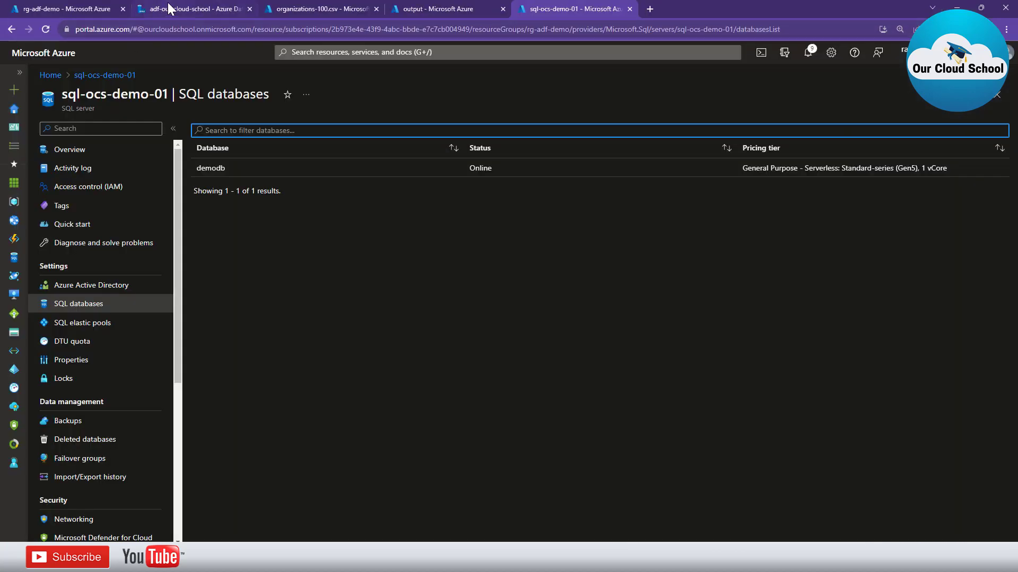
Create pipeline2 in Author and place a Copy data activity (Copy data1) on its canvas
left_click(178, 9)
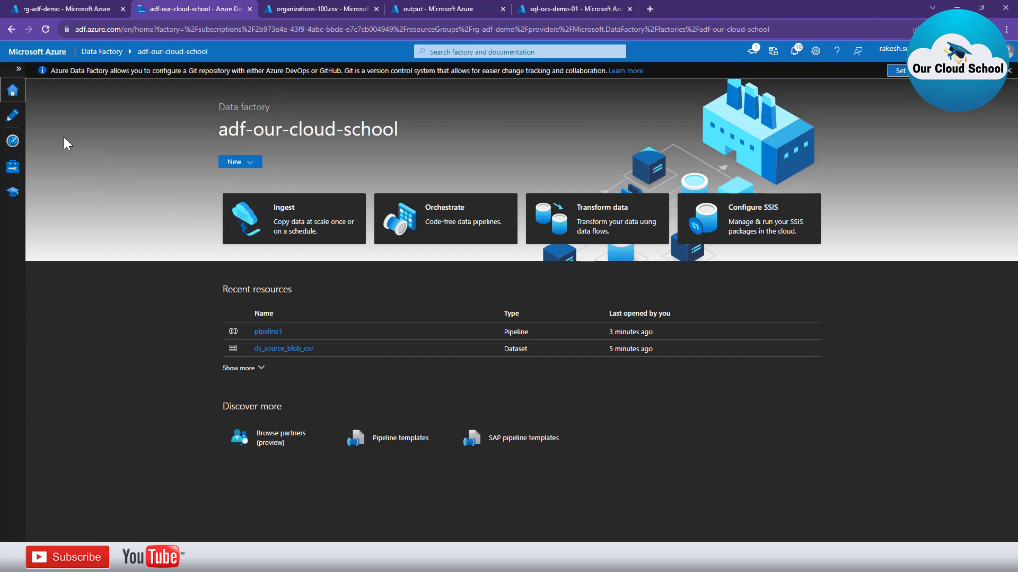
left_click(13, 116)
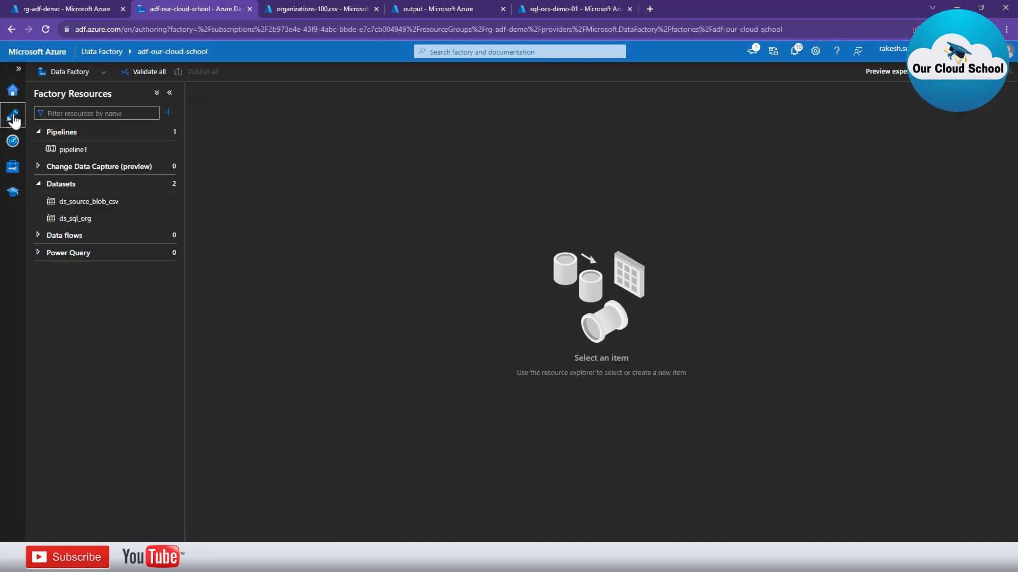
left_click(162, 133)
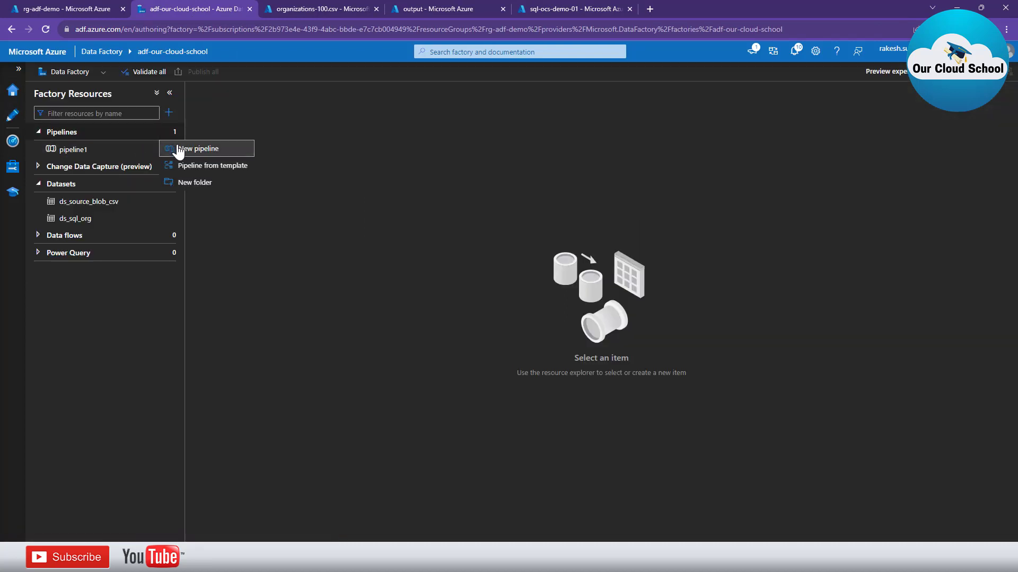
left_click(211, 151)
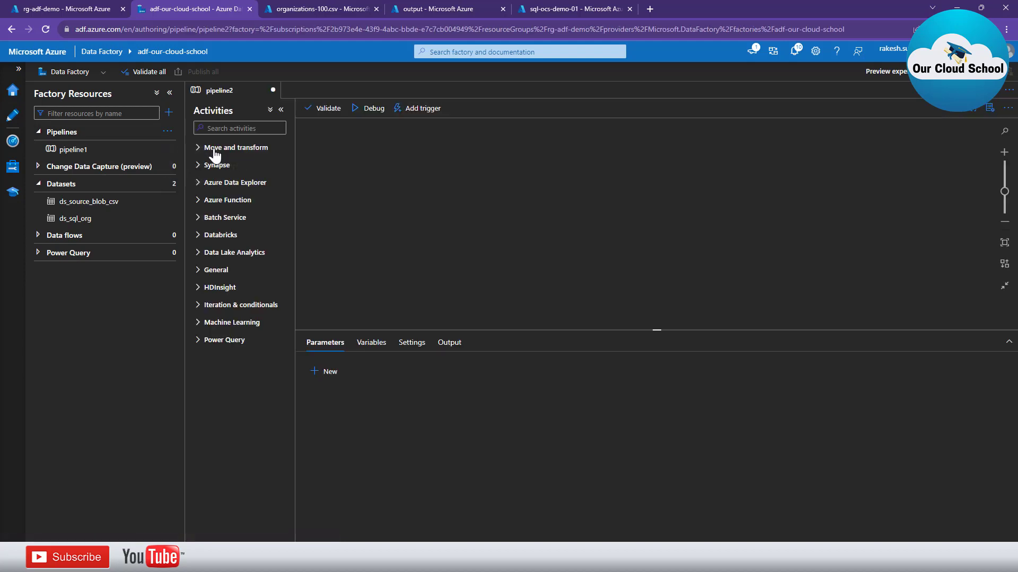
left_click(169, 93)
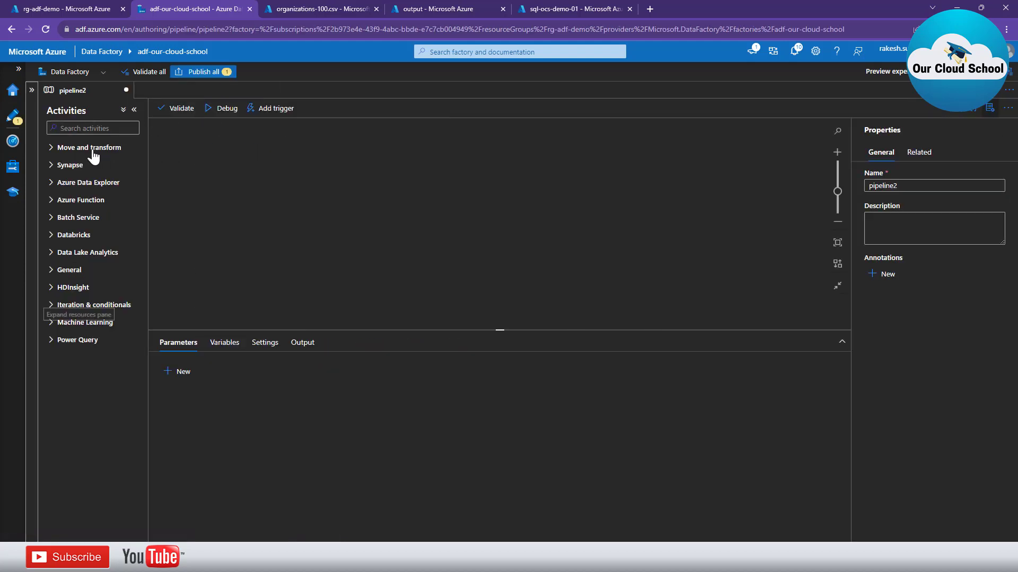
left_click(50, 148)
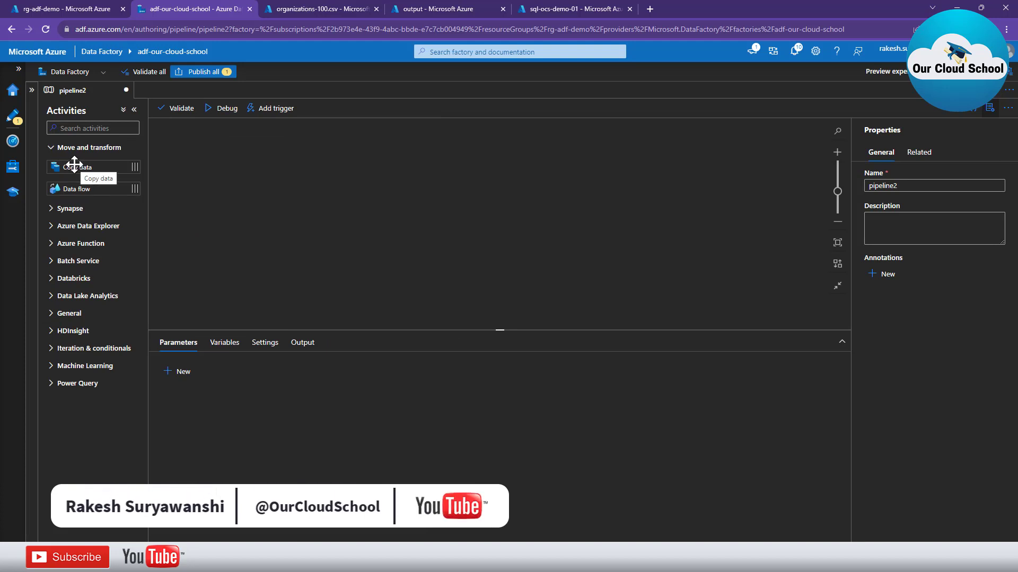
left_click_drag(74, 165, 335, 174)
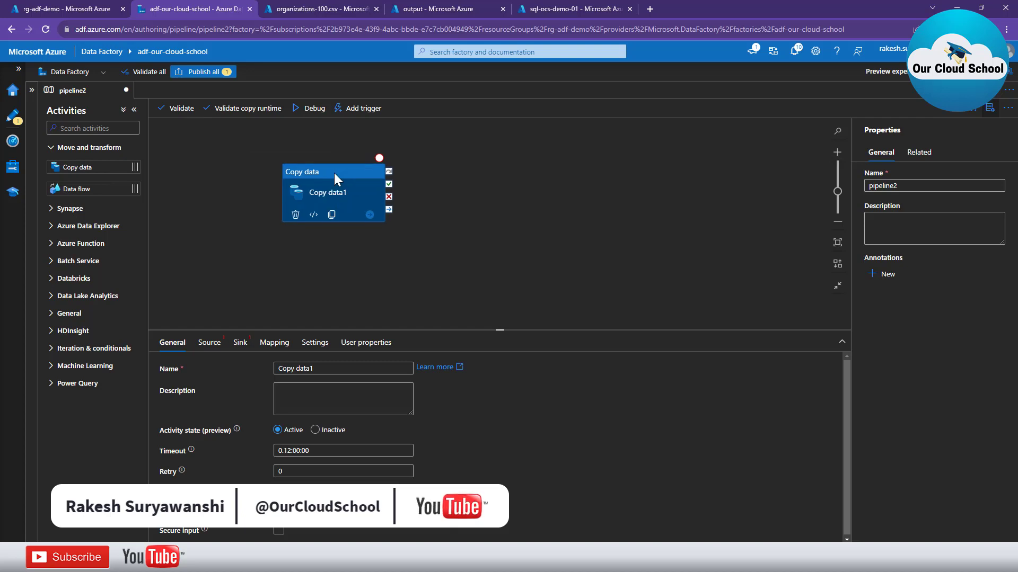
Set Copy data1's source dataset to ds_source_blob_csv
left_click(210, 344)
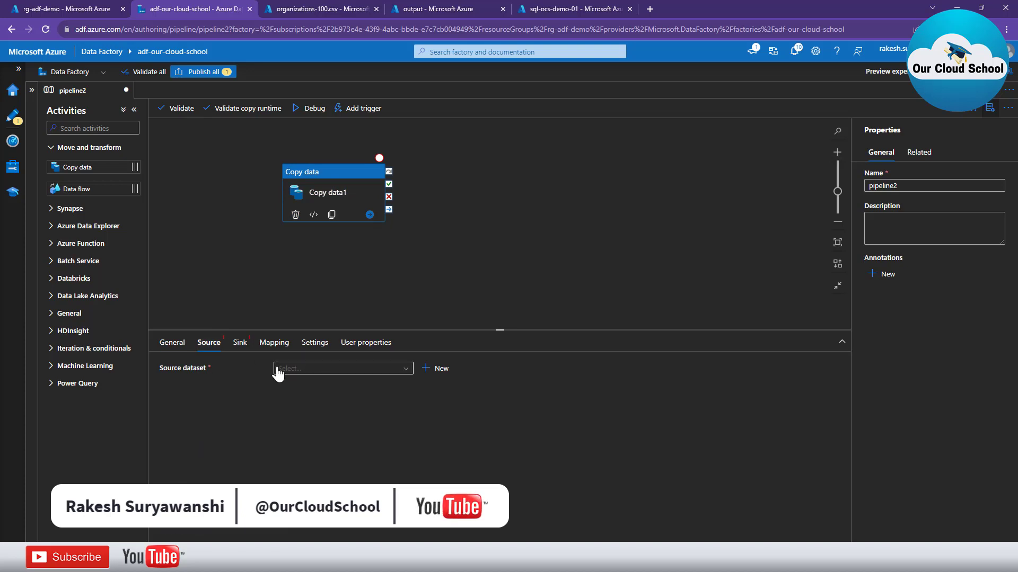
left_click(300, 369)
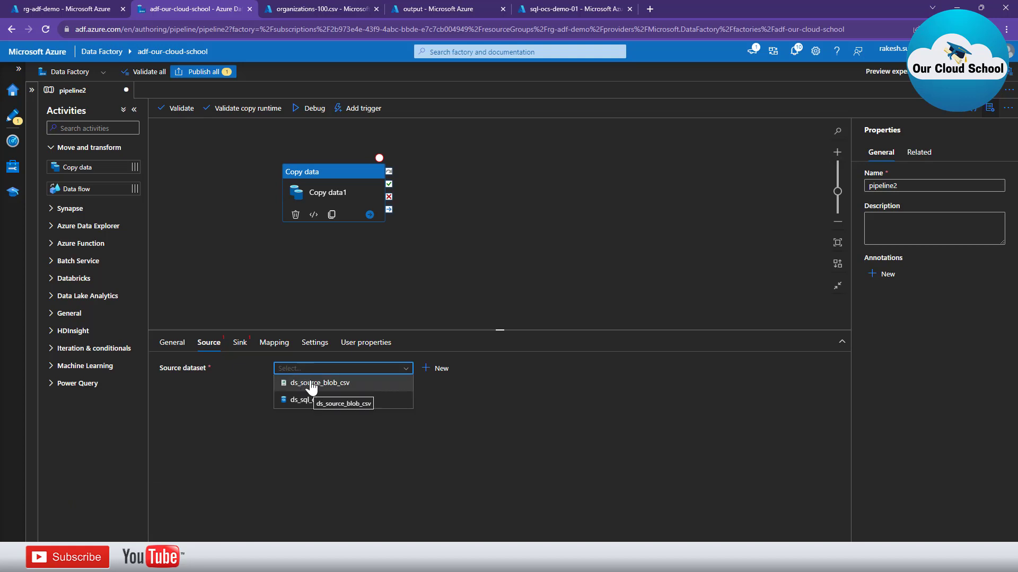
left_click(365, 387)
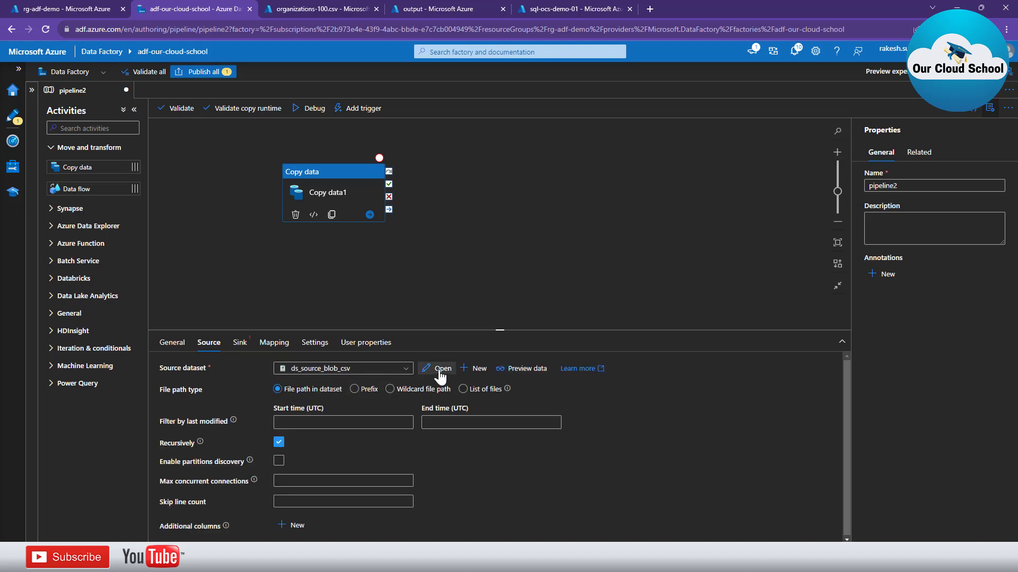
Check that ds_source_blob_csv points to input-container/organizations-100.csv, then return to pipeline2
left_click(439, 374)
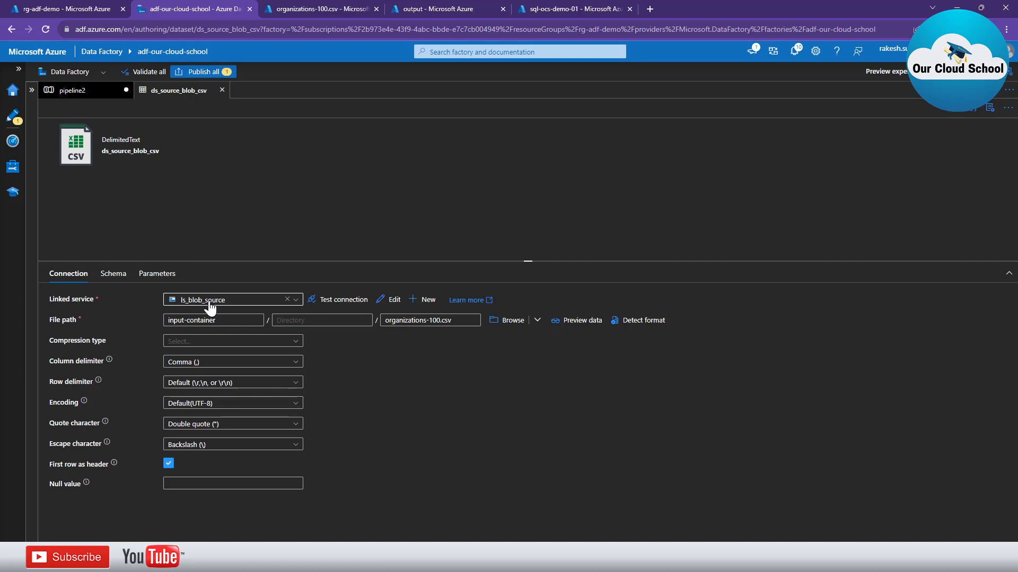
left_click(161, 318)
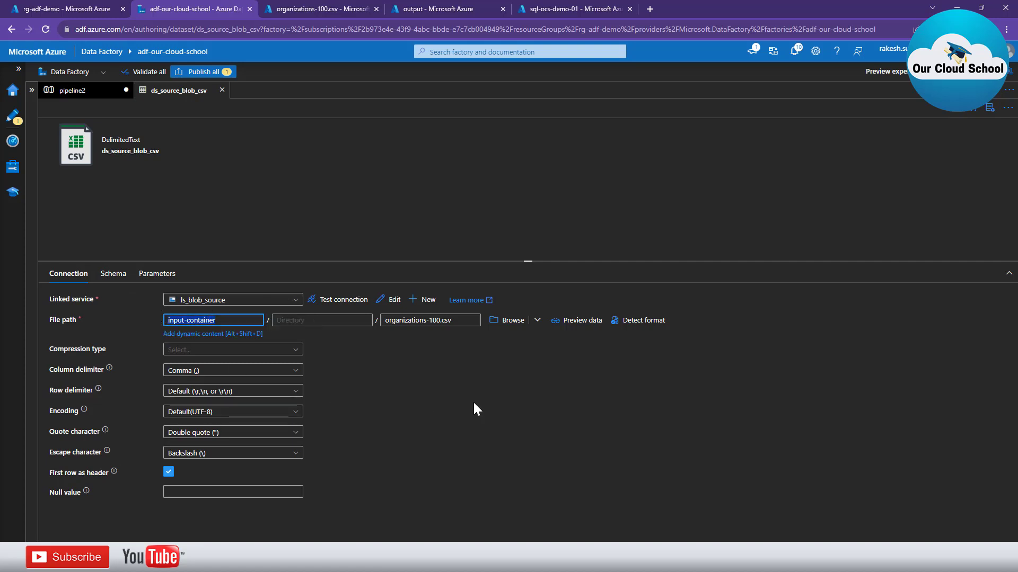
left_click(391, 322)
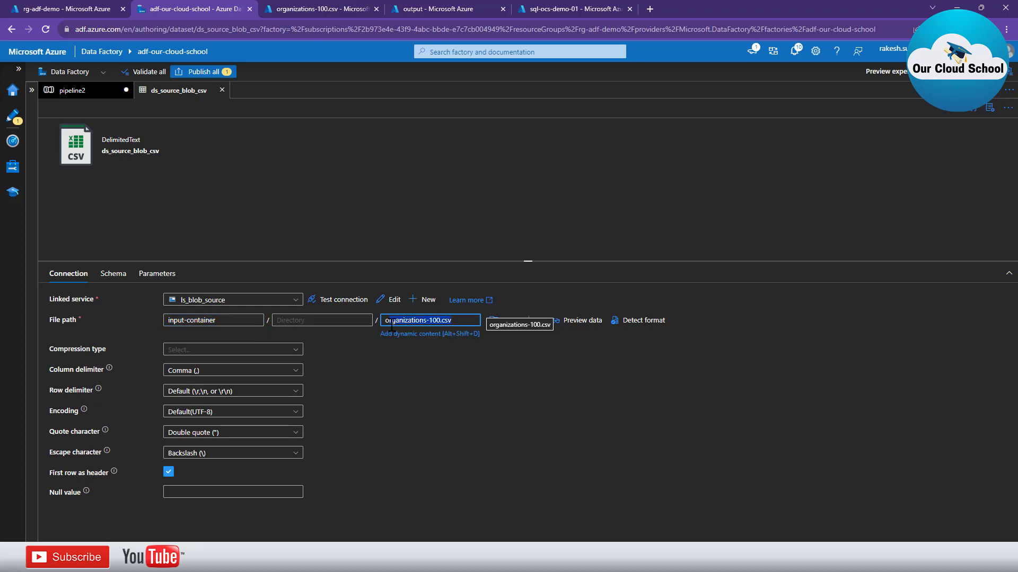
left_click(415, 436)
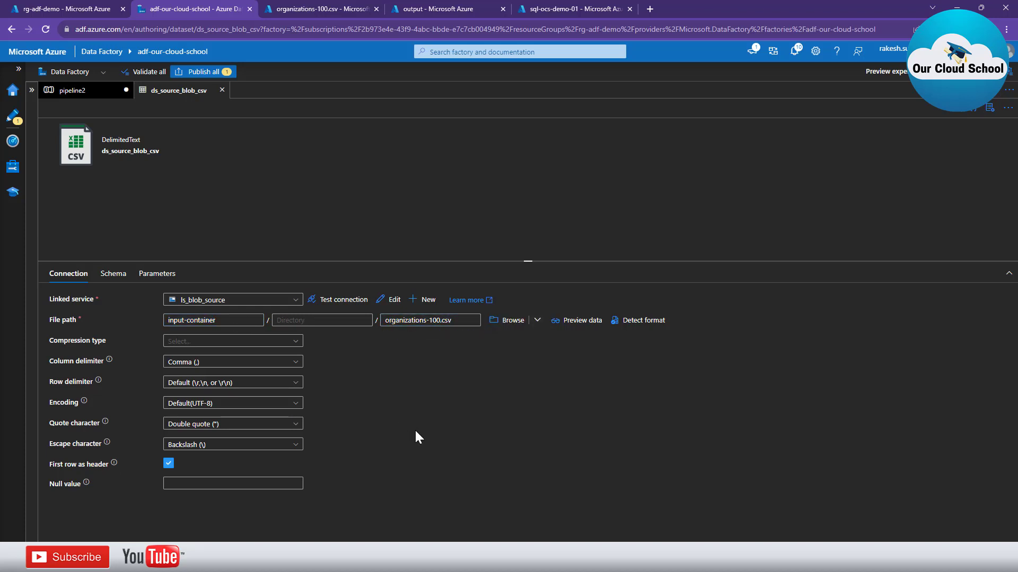
left_click(96, 94)
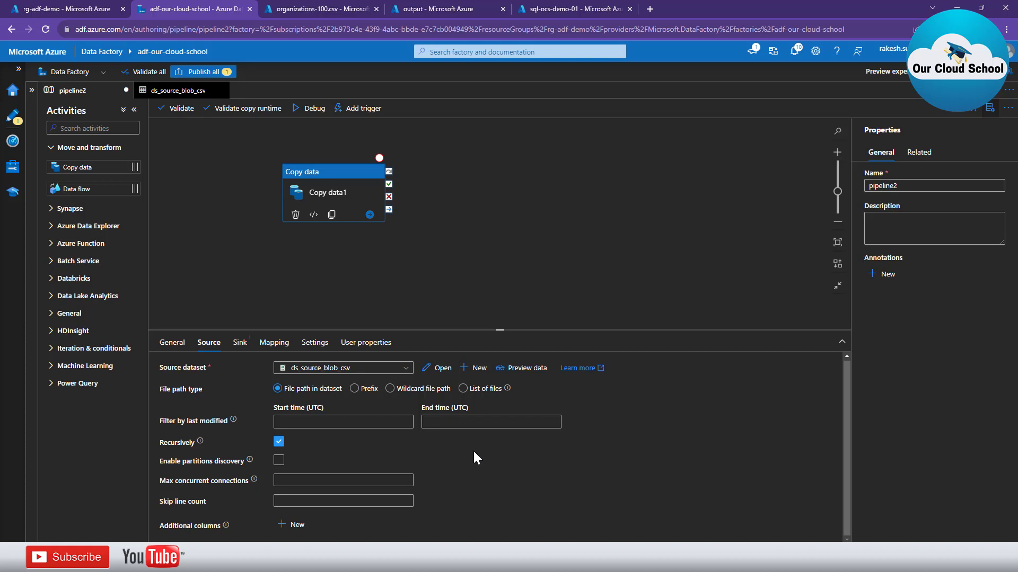
Start a new sink dataset for Copy data1 using the Azure SQL Database data store
left_click(239, 344)
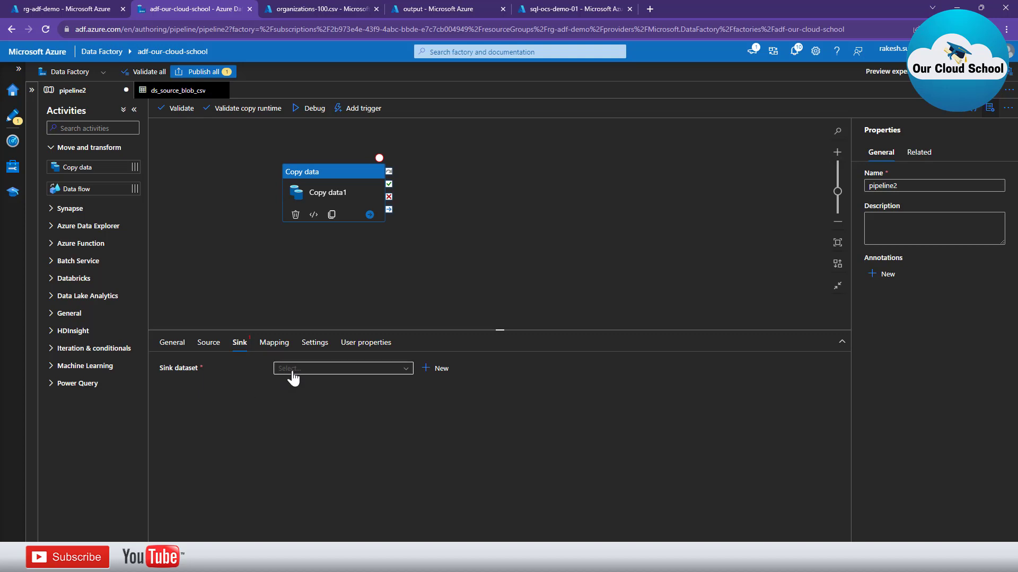
left_click(426, 369)
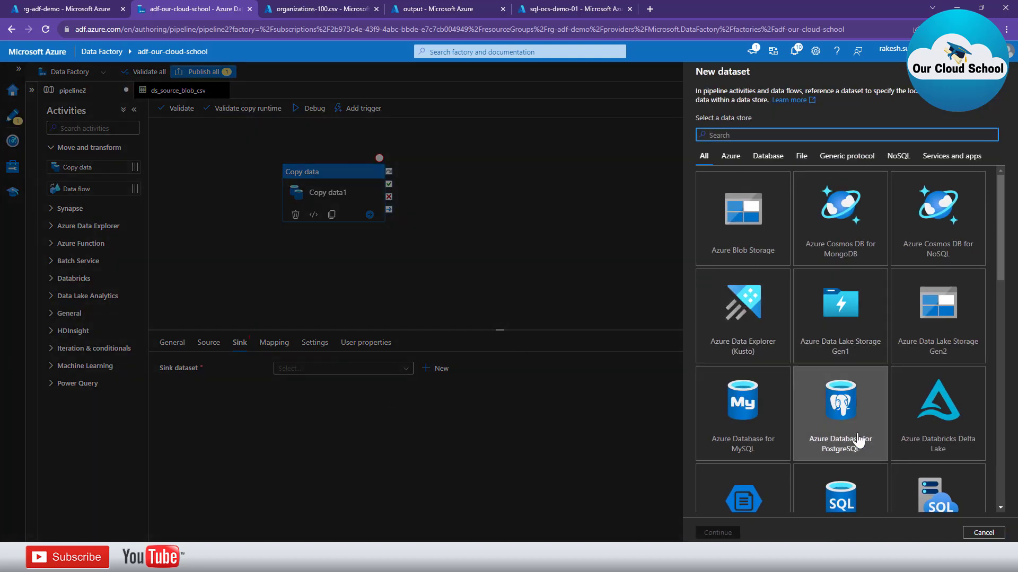
scroll(896, 430, "down", 2)
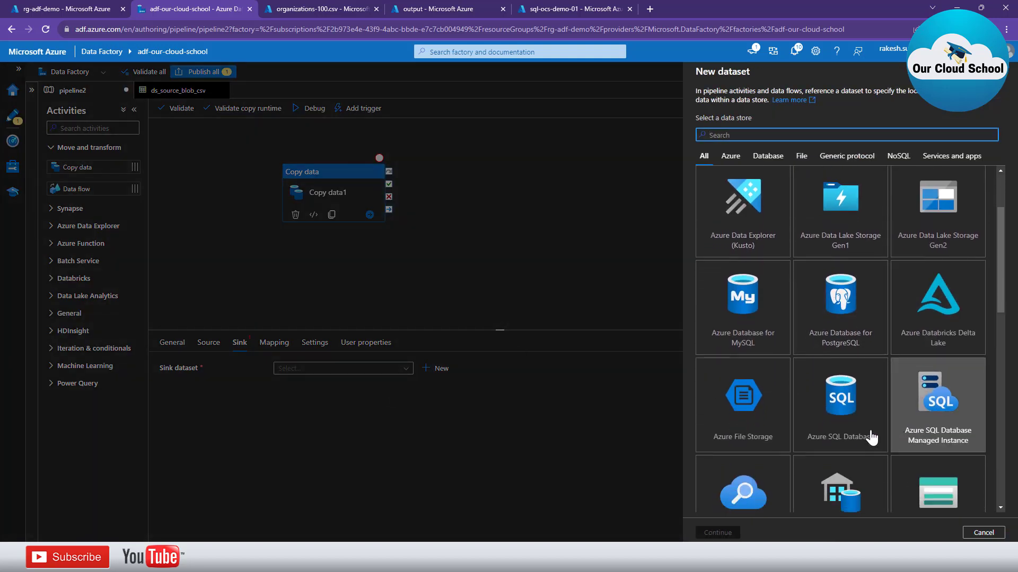
left_click(840, 417)
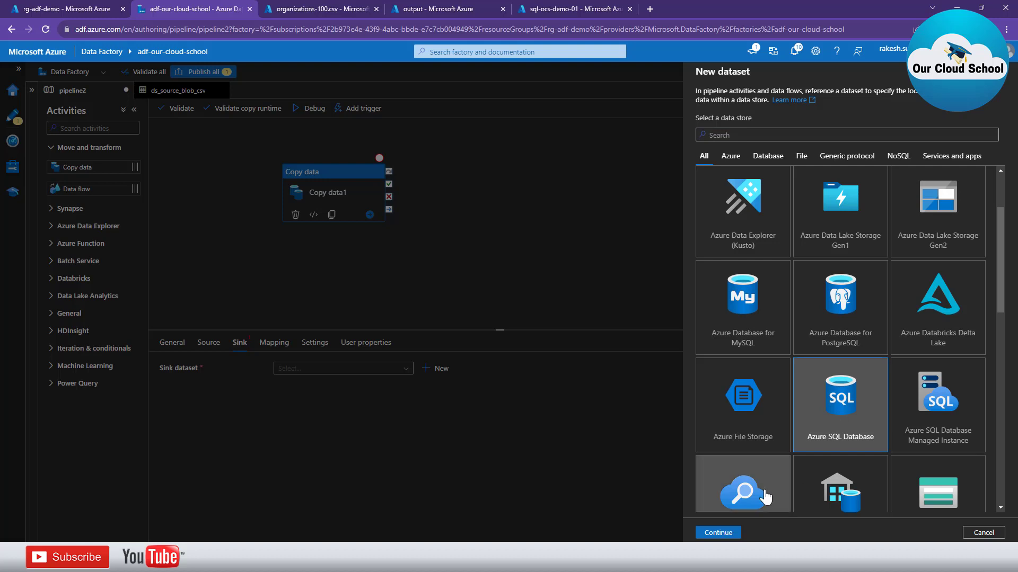
Name the sink dataset ds_sql_demo, link it to ls_sql, and open ls_sql's settings
left_click(718, 533)
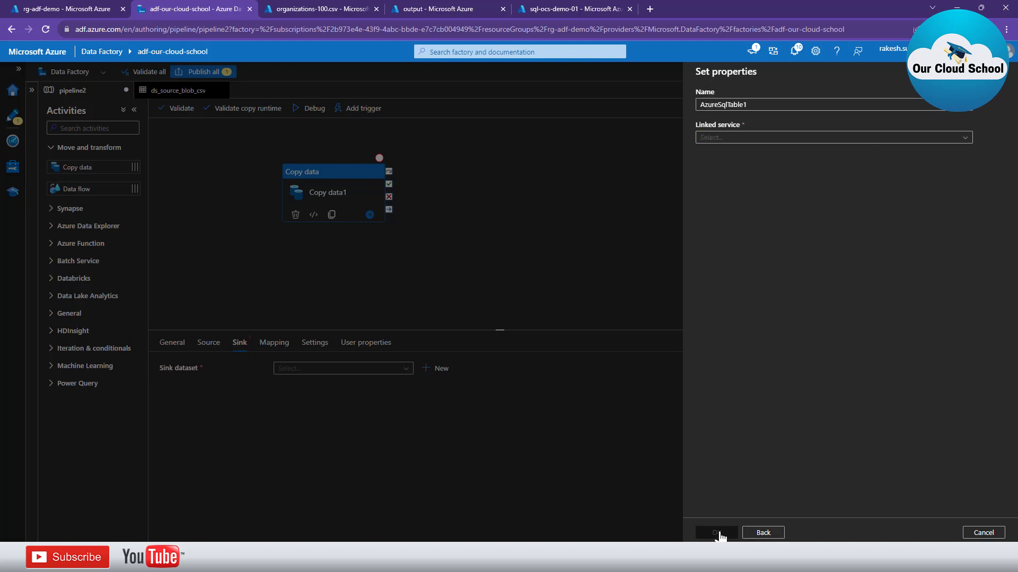
double_click(765, 105)
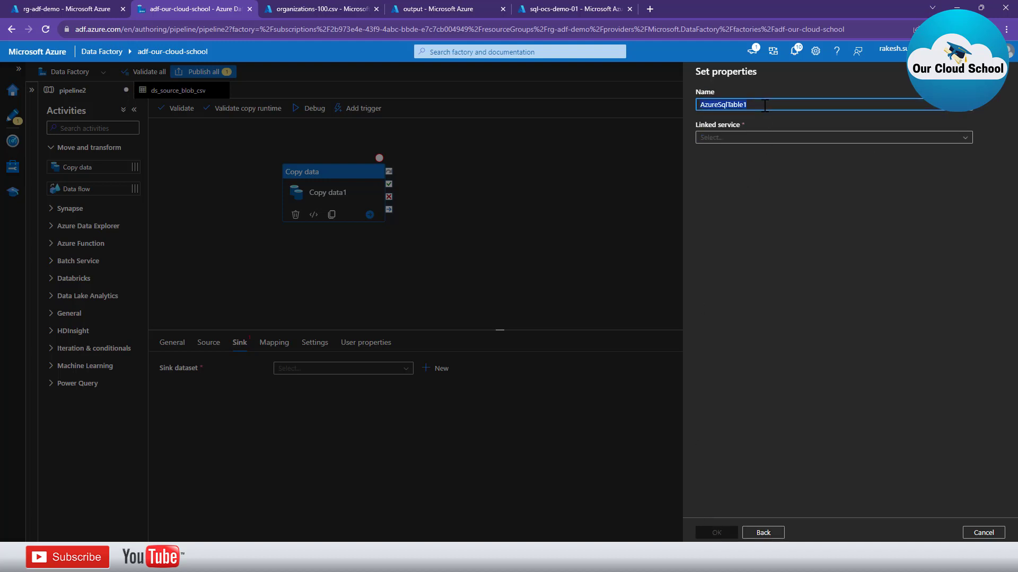
type("ds_")
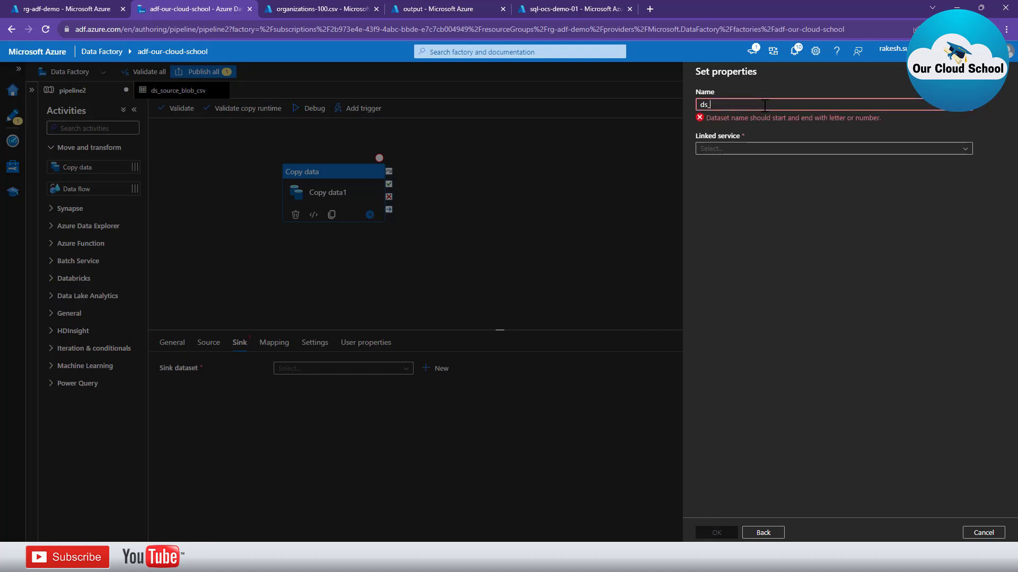
type("sql_")
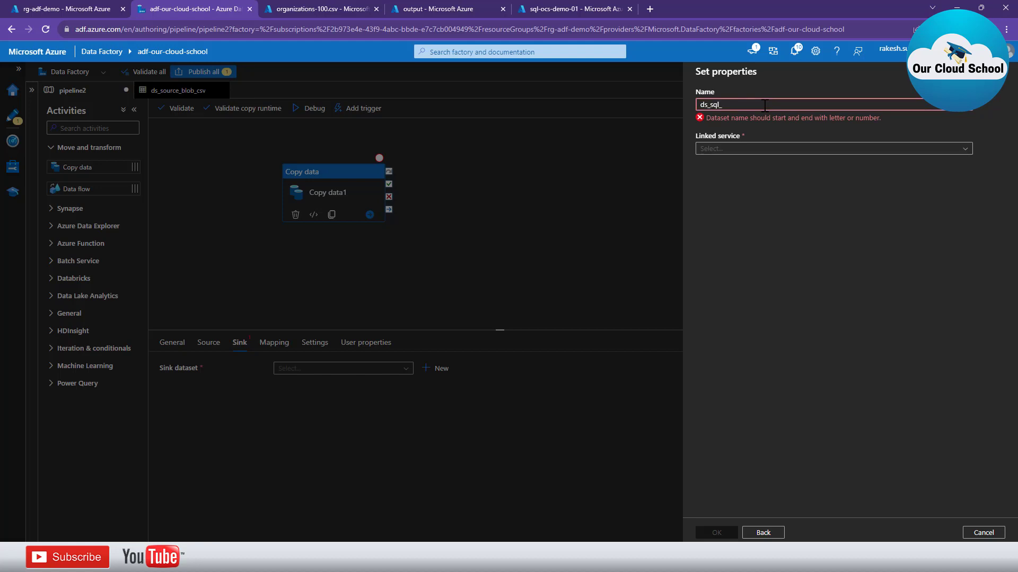
type("demo")
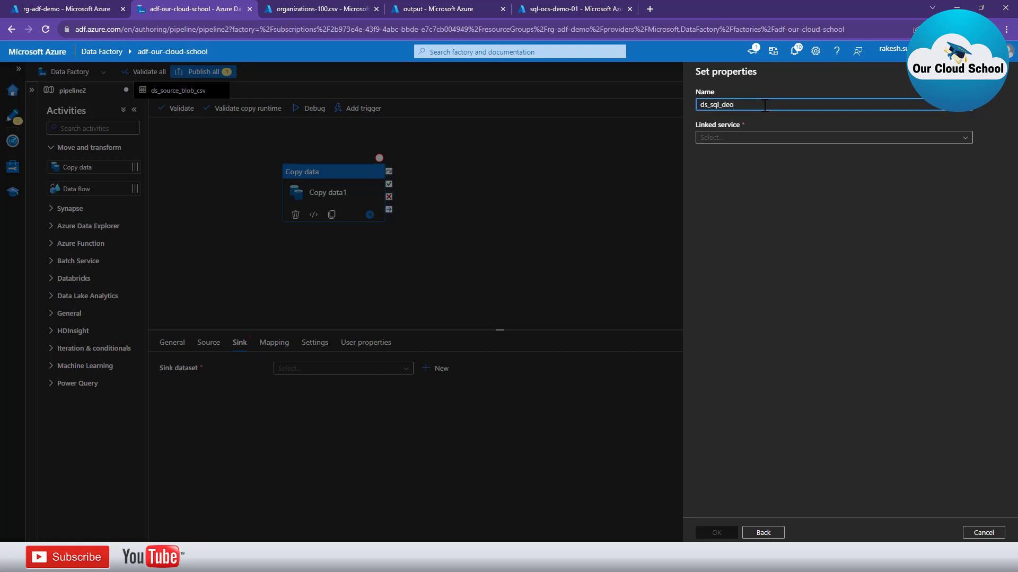
left_click(754, 139)
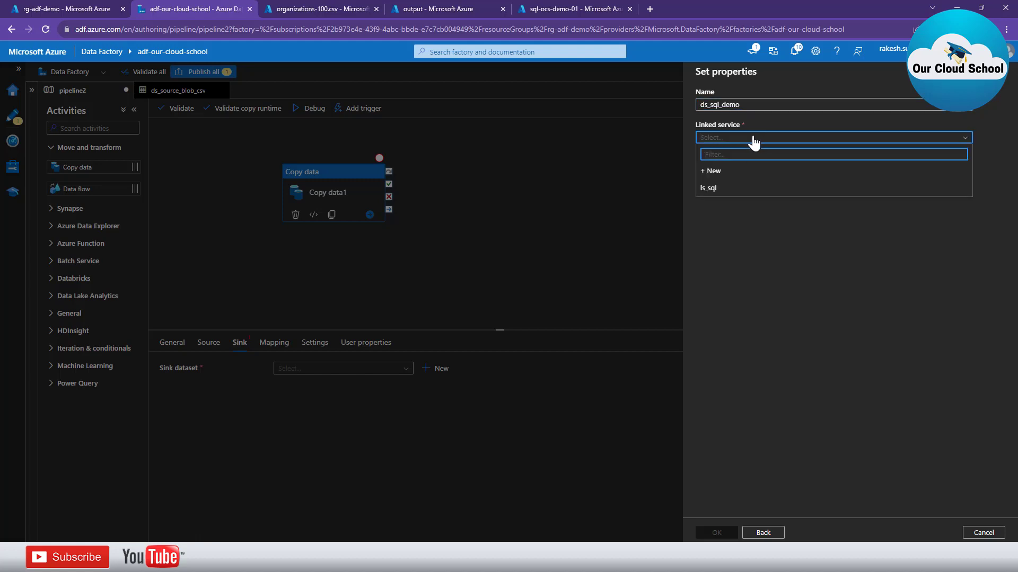
left_click(720, 188)
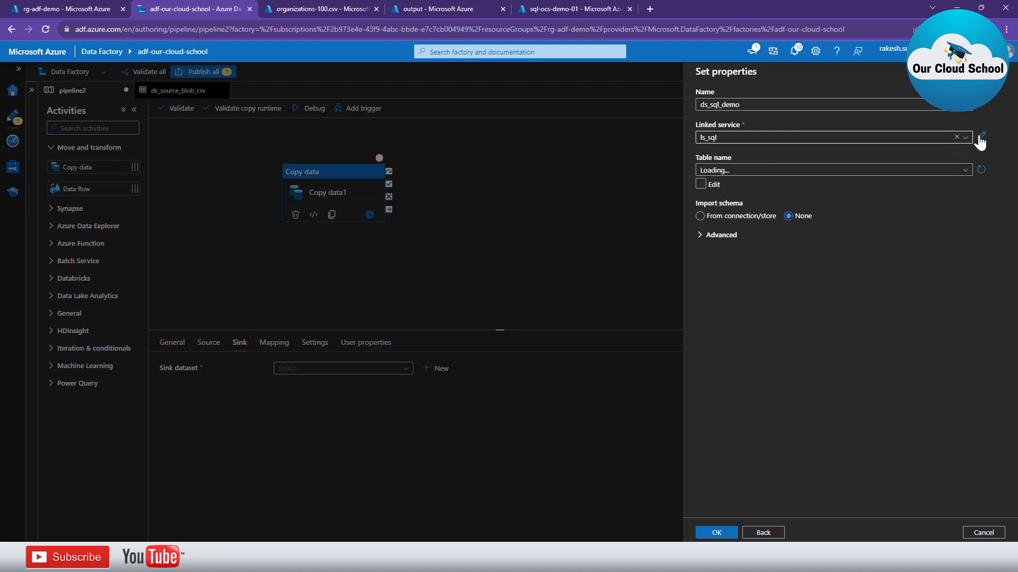
left_click(981, 137)
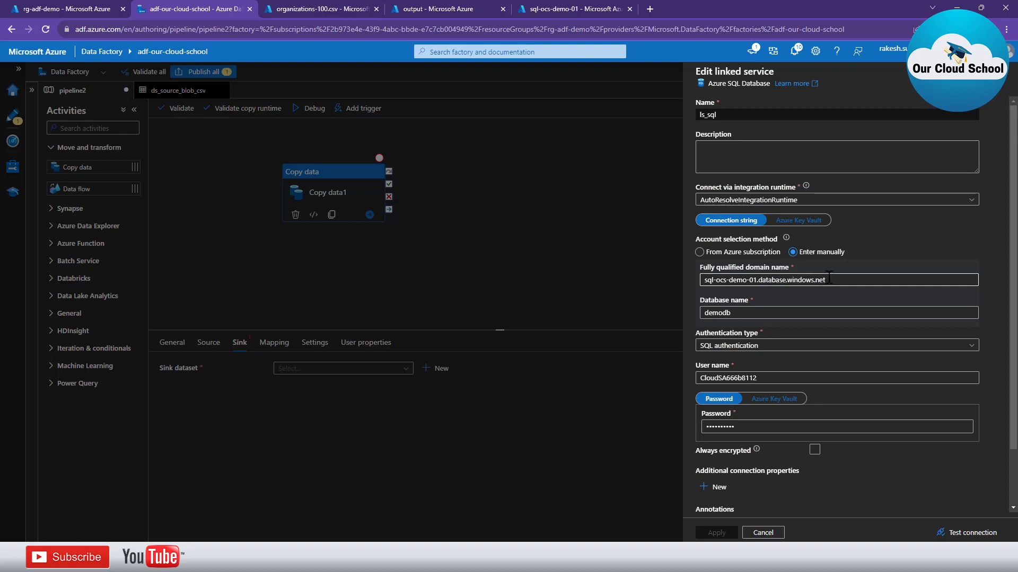
Test the ls_sql connection and view the SqlFailedToConnect firewall error details
scroll(765, 281, "down", 2)
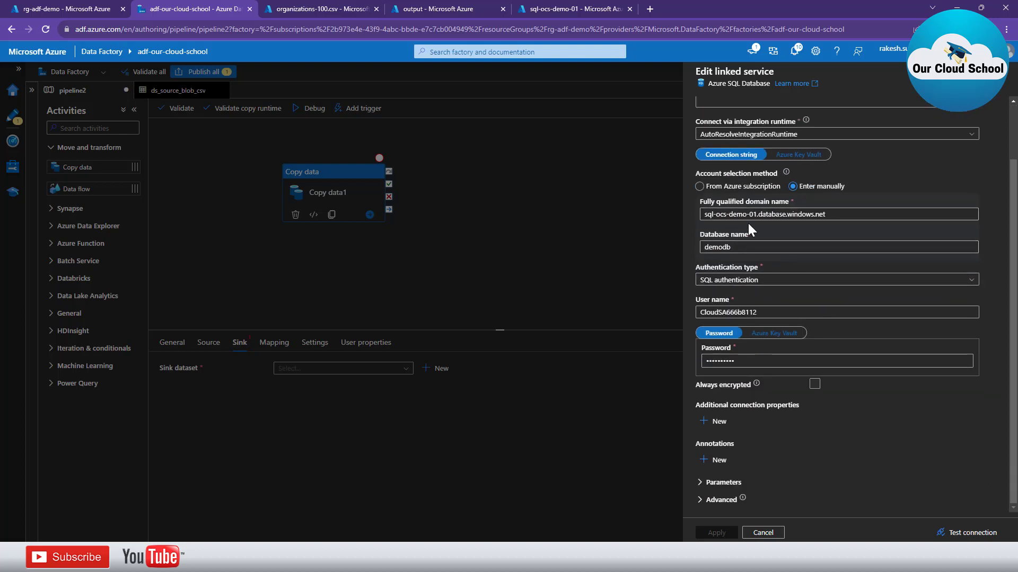
left_click_drag(840, 212, 684, 210)
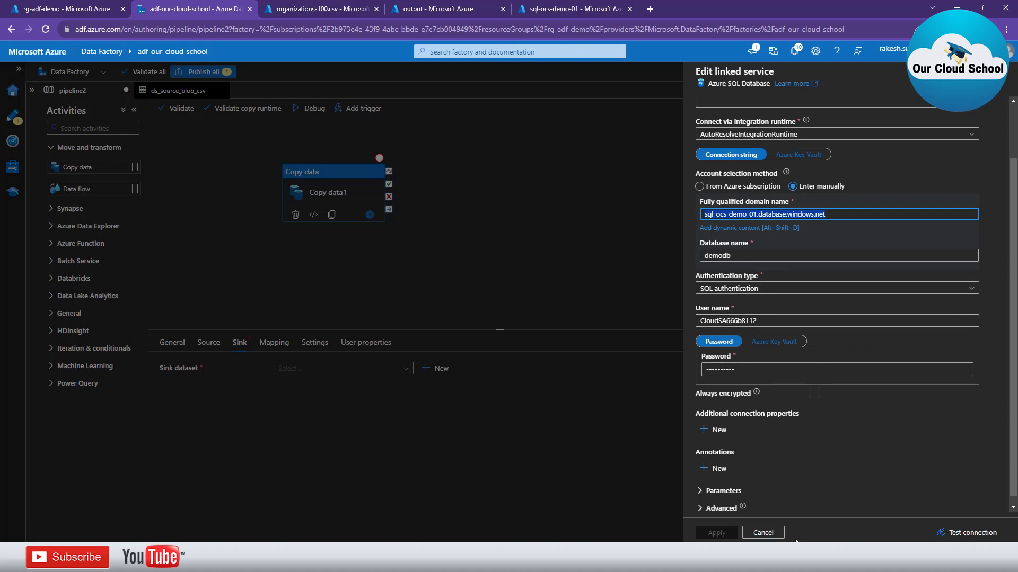
left_click(950, 534)
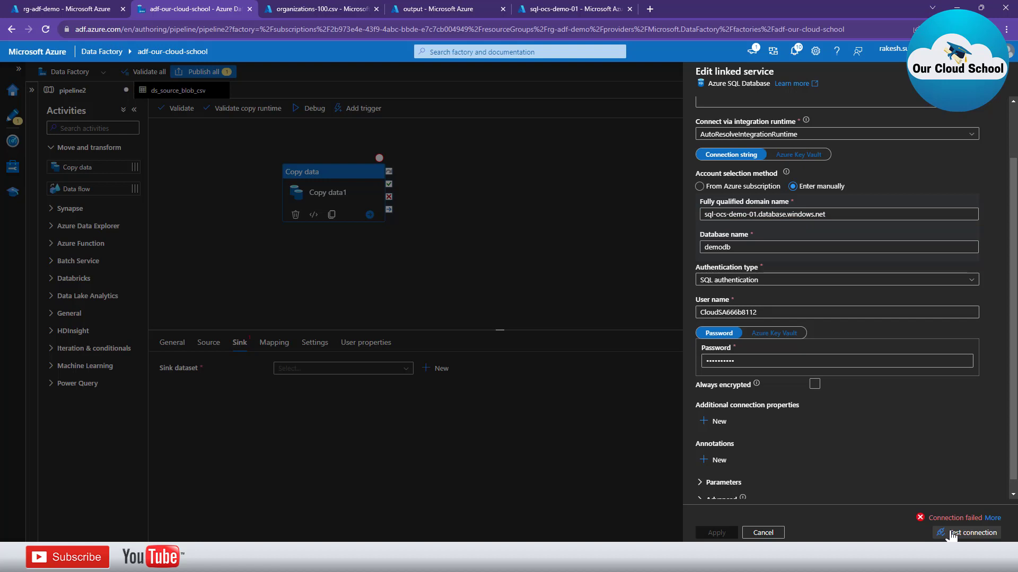
left_click(992, 520)
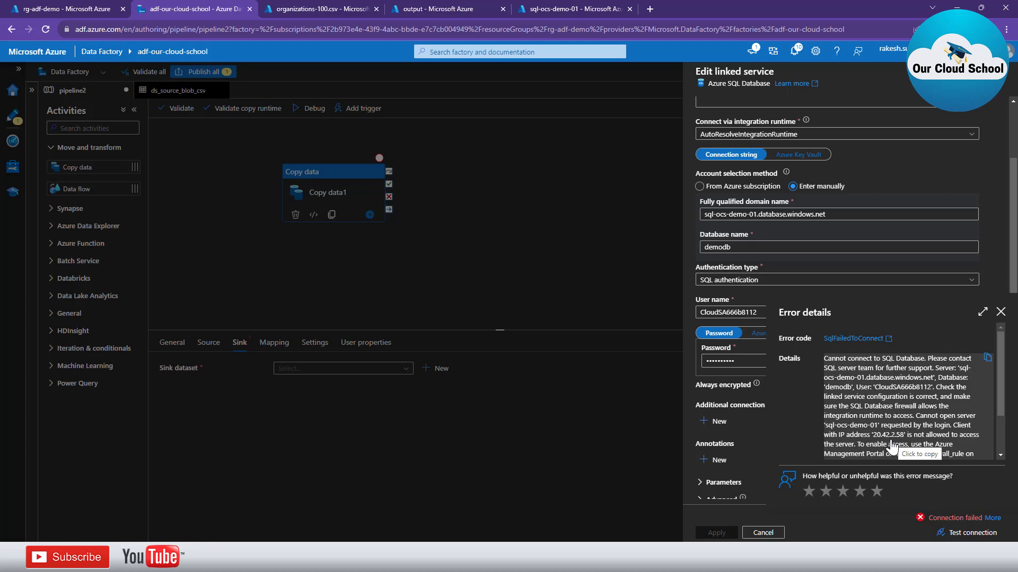
Show sql-ocs-demo-01's Networking settings with selected-networks access and its client IP firewall rule
left_click(543, 12)
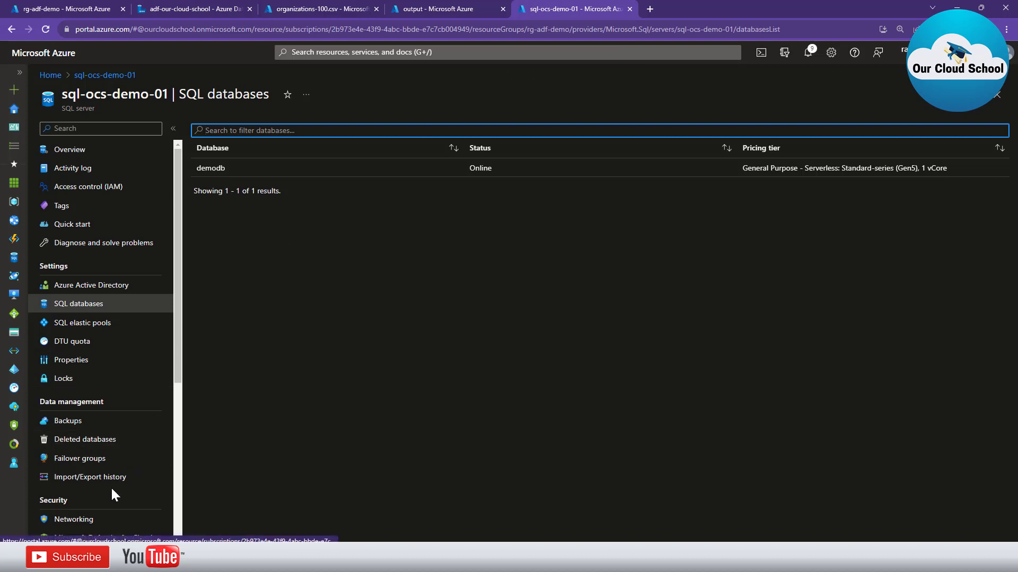
left_click(104, 523)
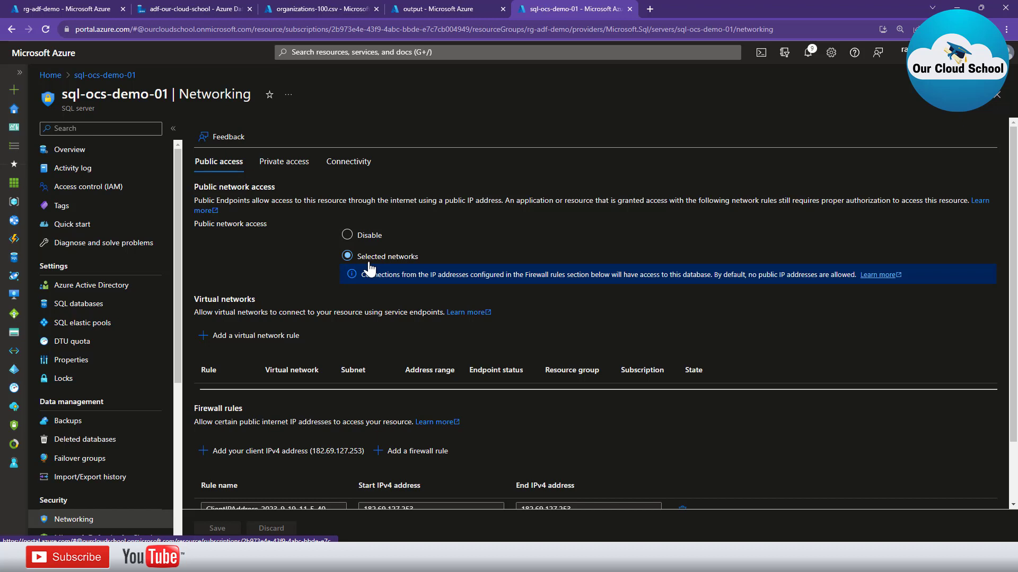
scroll(292, 283, "down", 2)
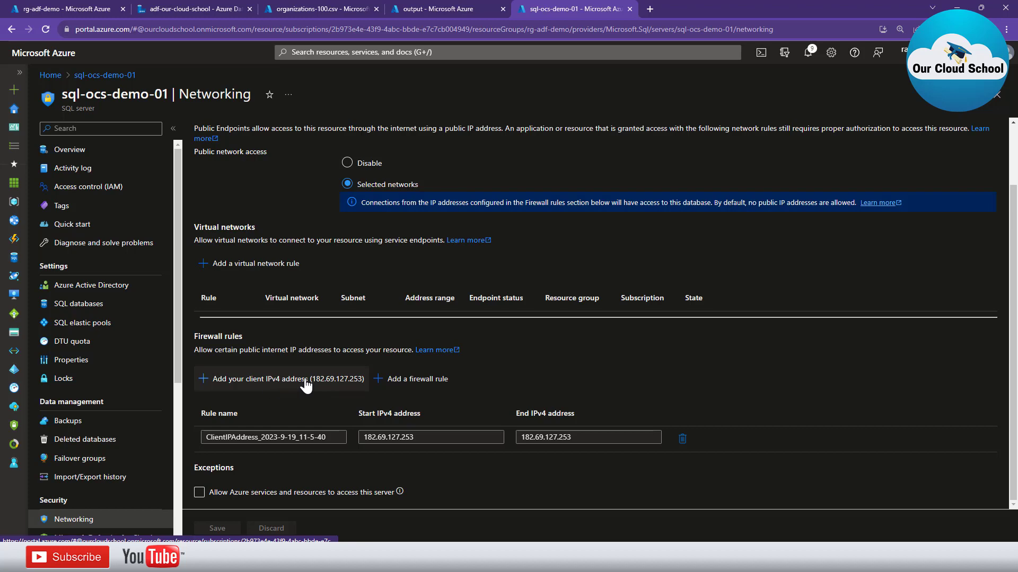
left_click(220, 9)
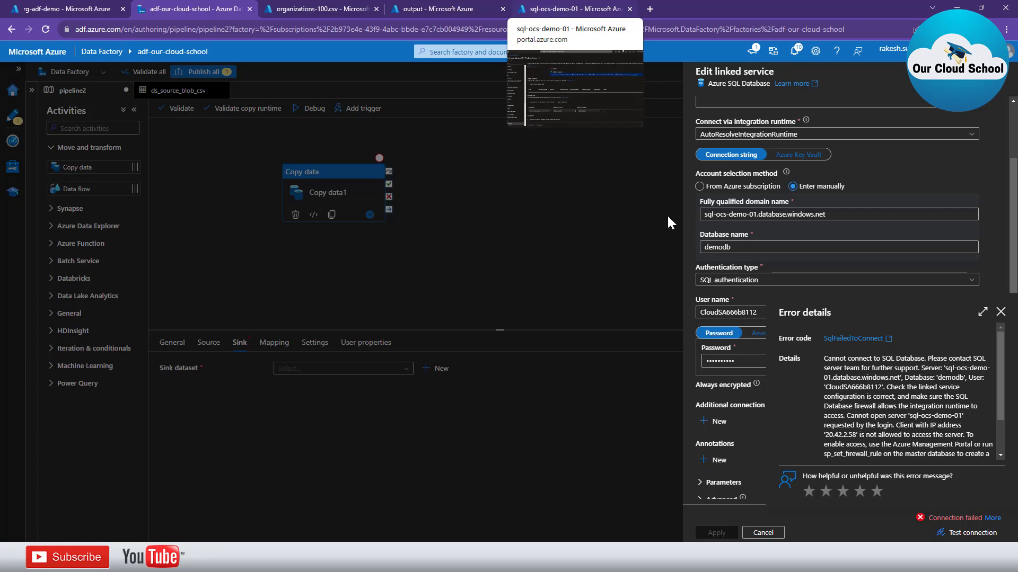
left_click(539, 9)
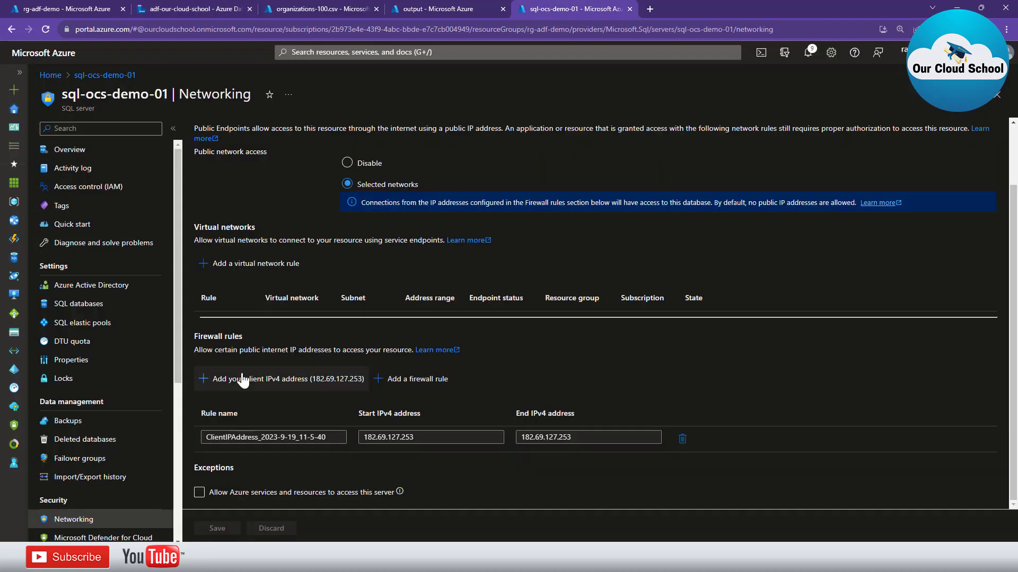
Add and save firewall rule 'adf' for 20.42.2.58, copied from the Data Factory error
left_click(392, 381)
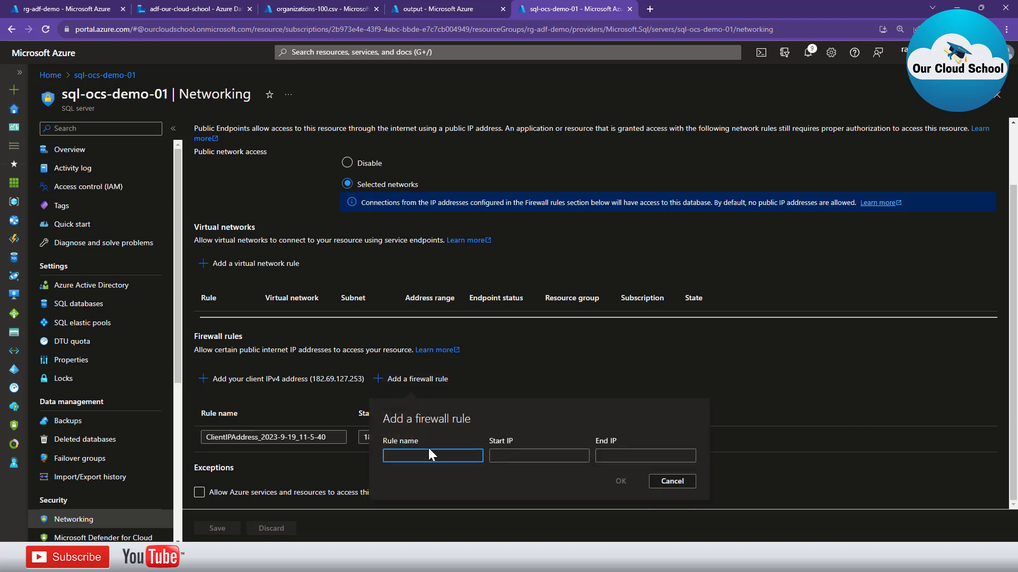
type("aa")
key("Tab")
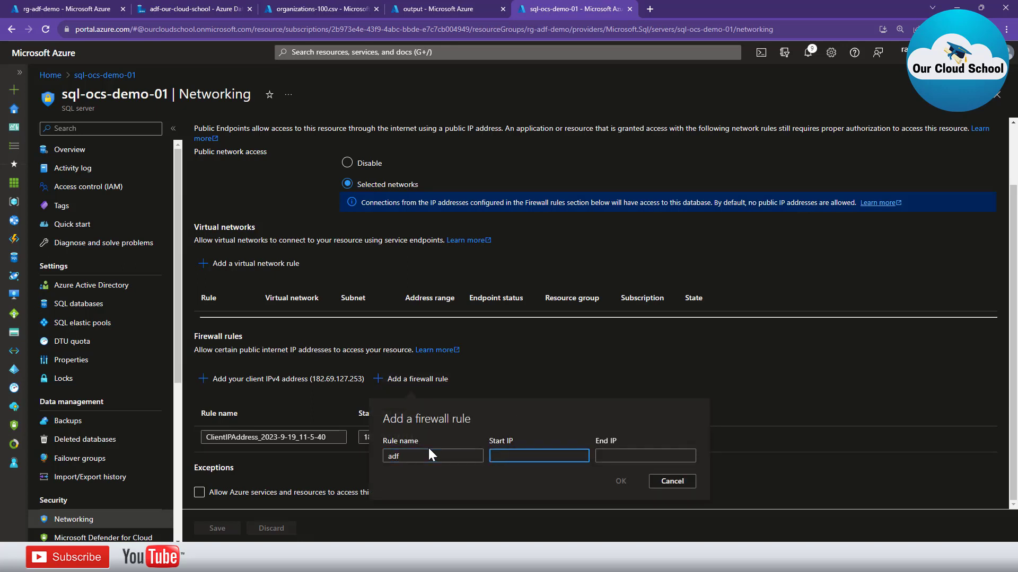
left_click(213, 8)
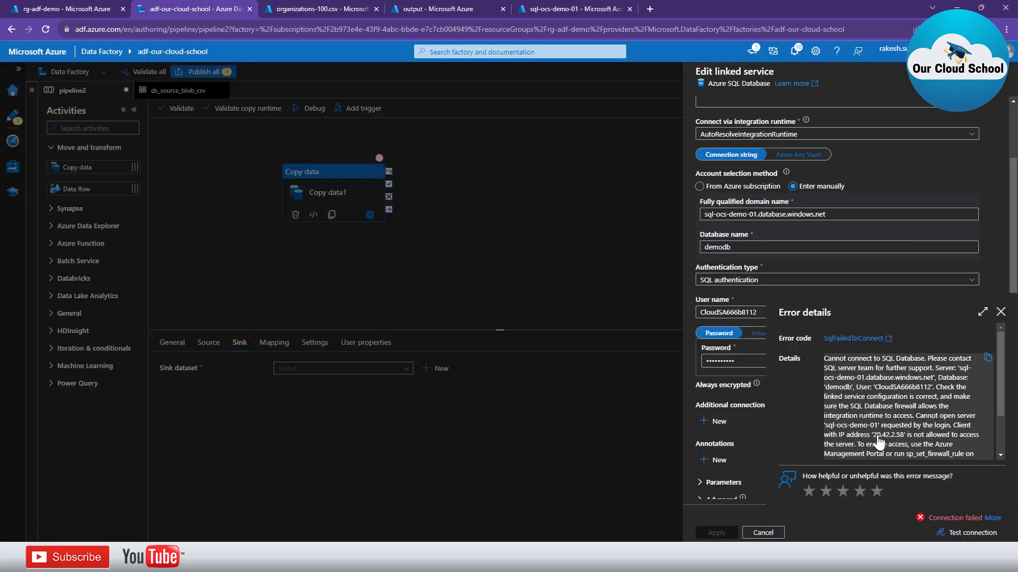
left_click_drag(872, 436, 904, 436)
key("ctrl+c")
left_click(549, 8)
key("ctrl+v")
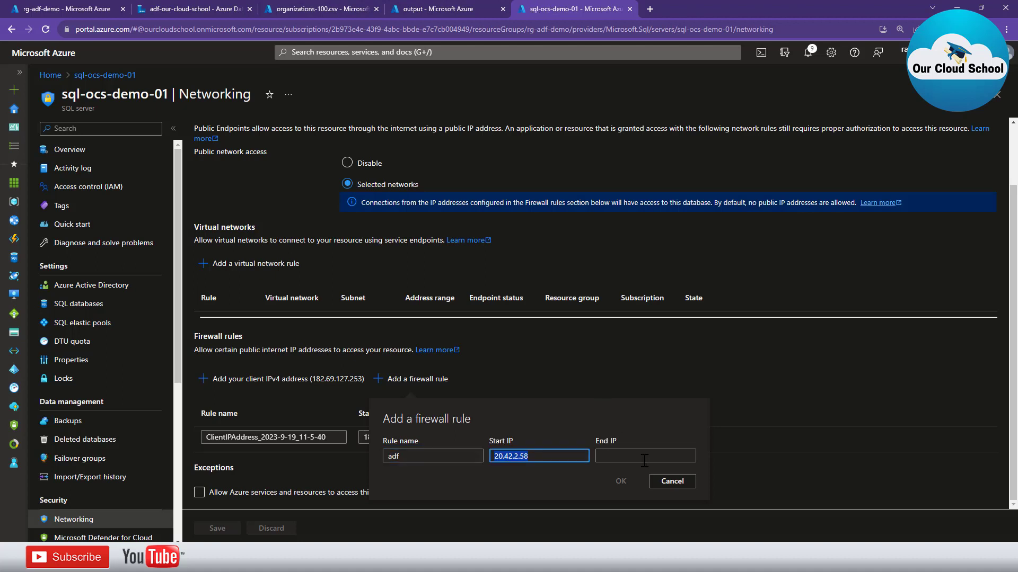
left_click(644, 457)
key("ctrl+v")
left_click(621, 481)
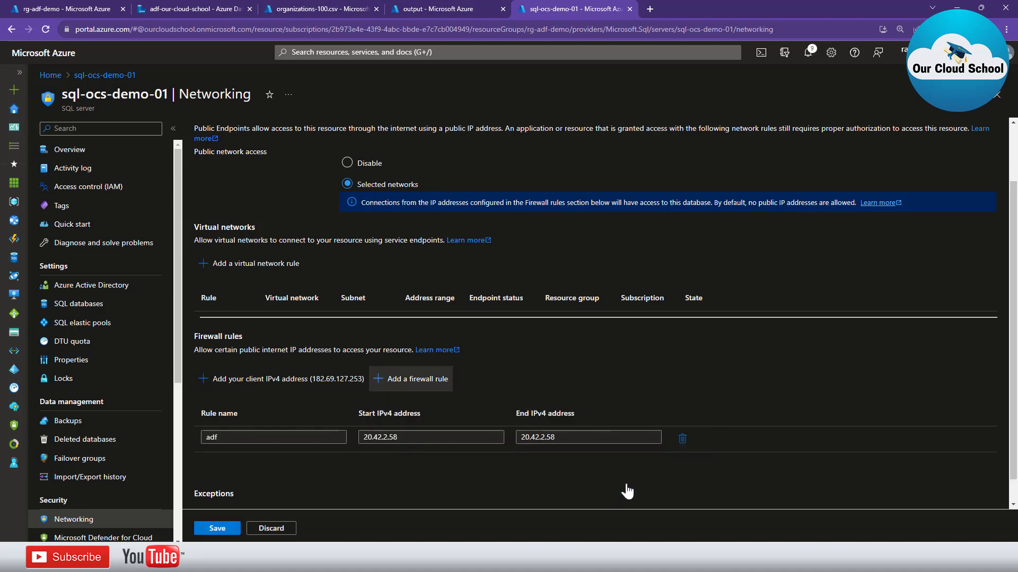
left_click(226, 528)
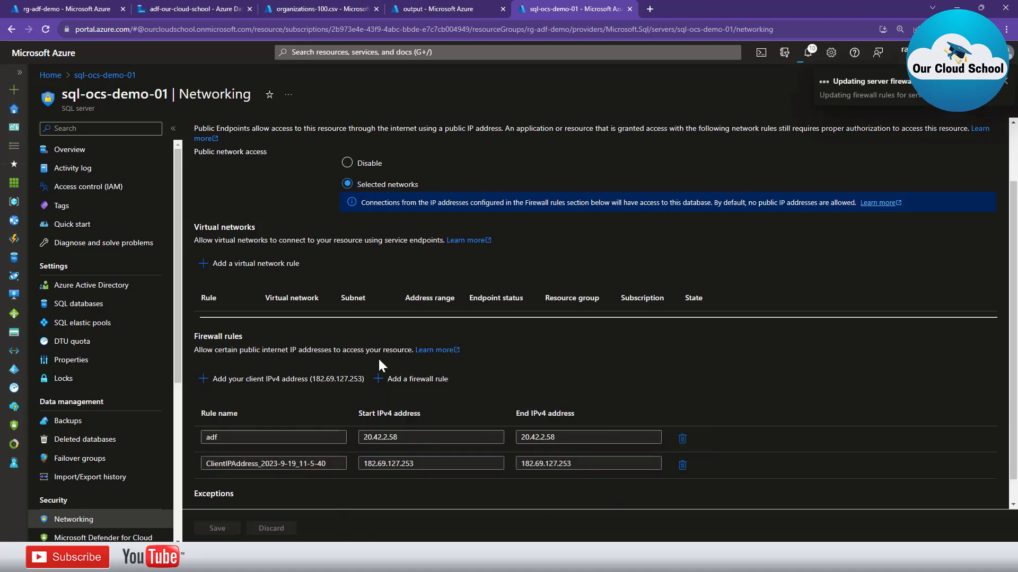
left_click(211, 7)
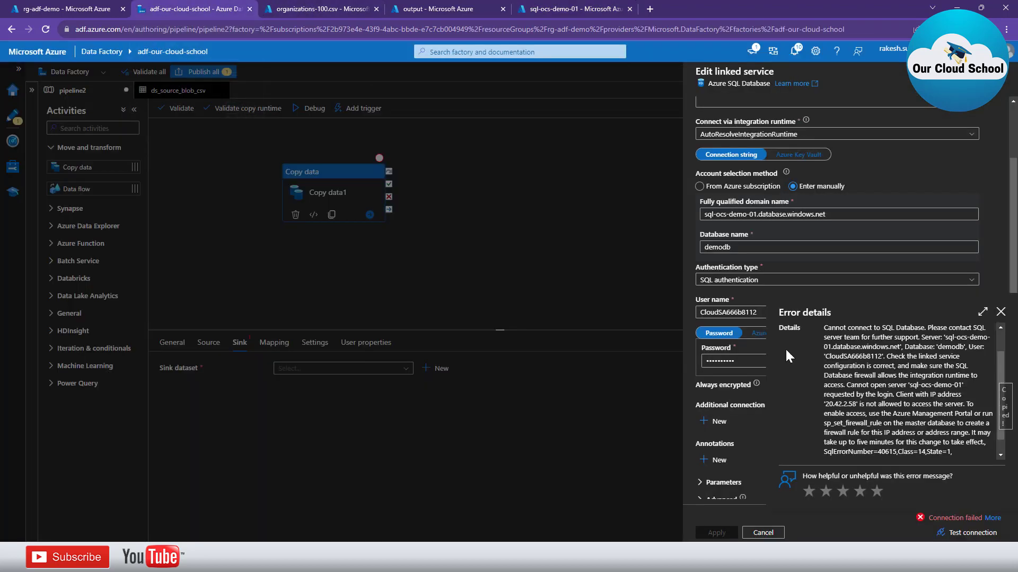
Retest the ls_sql connection successfully and close the linked service editor
left_click(975, 533)
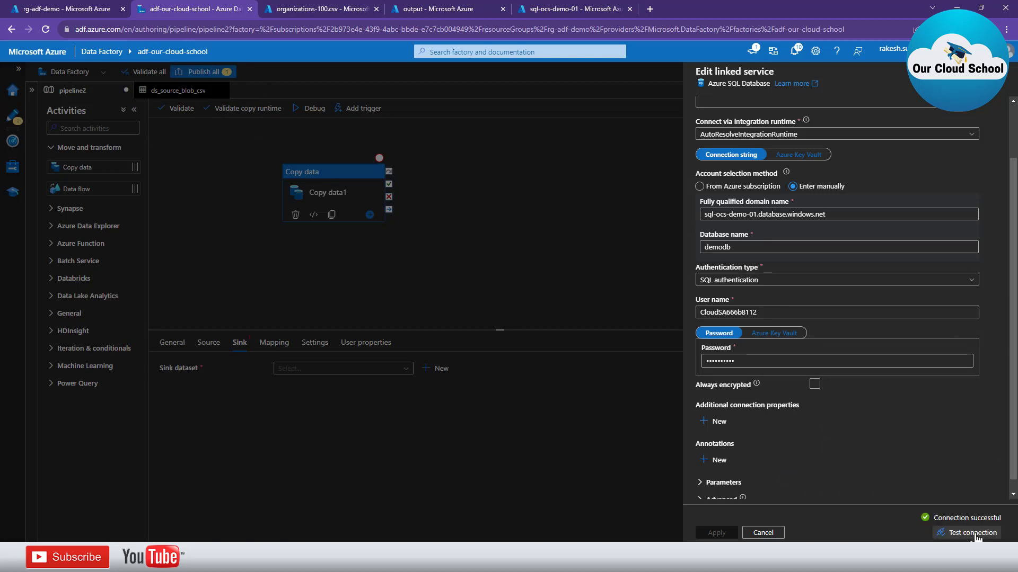
scroll(791, 481, "down", 1)
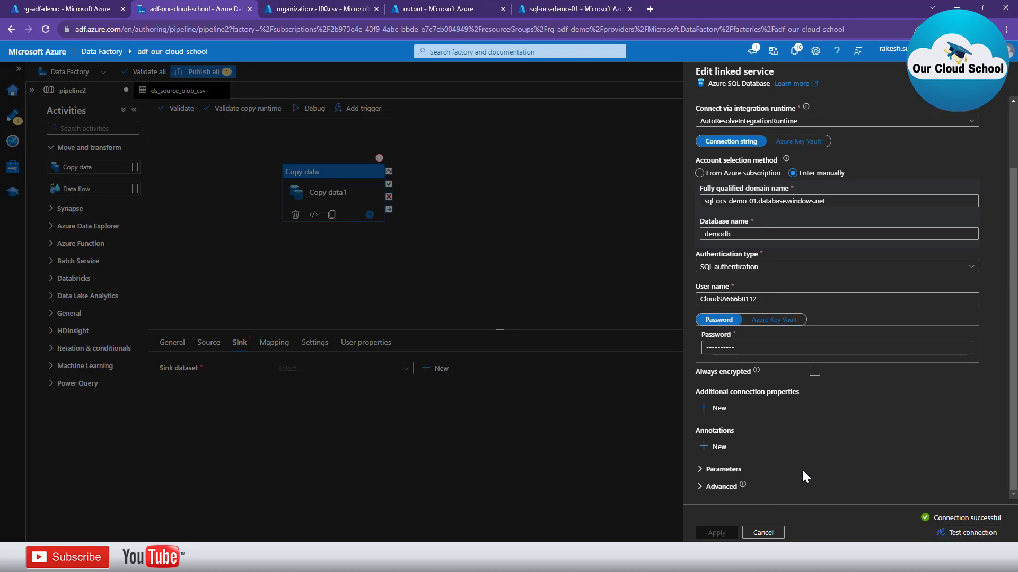
left_click(768, 534)
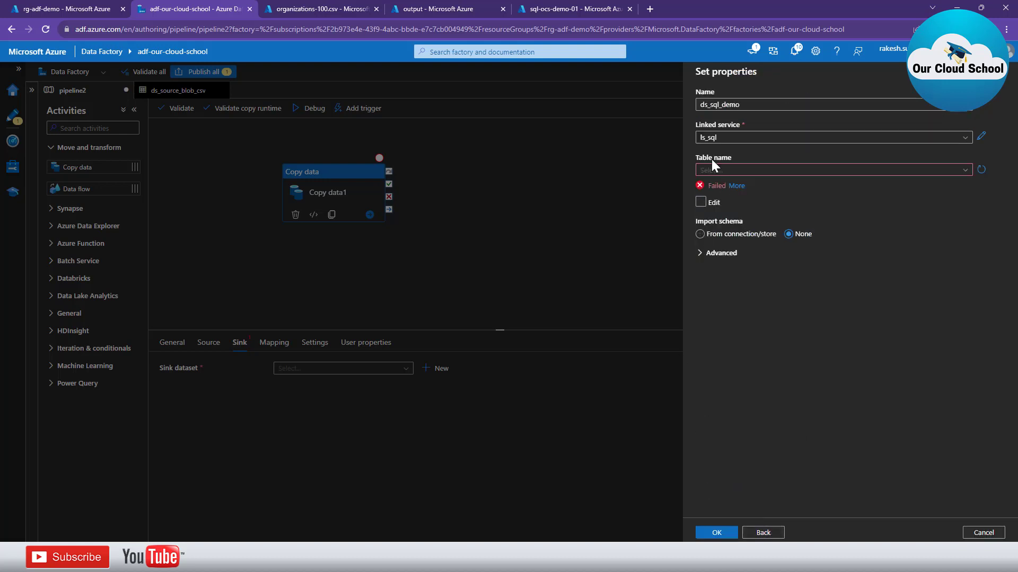
Reload the table list, set ds_sql_demo's table to dbo.Organization, and confirm the dataset
left_click(753, 171)
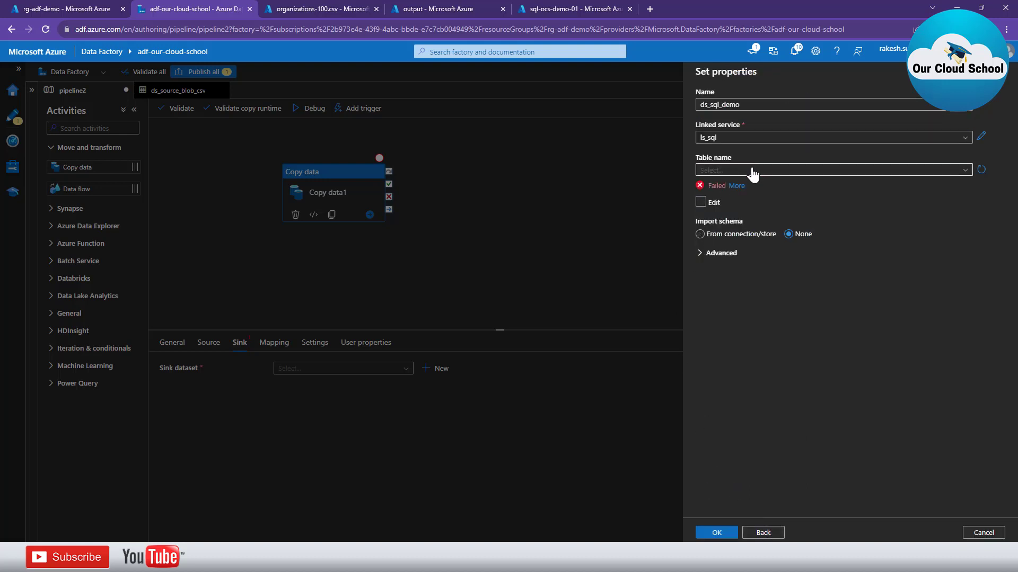
left_click(571, 13)
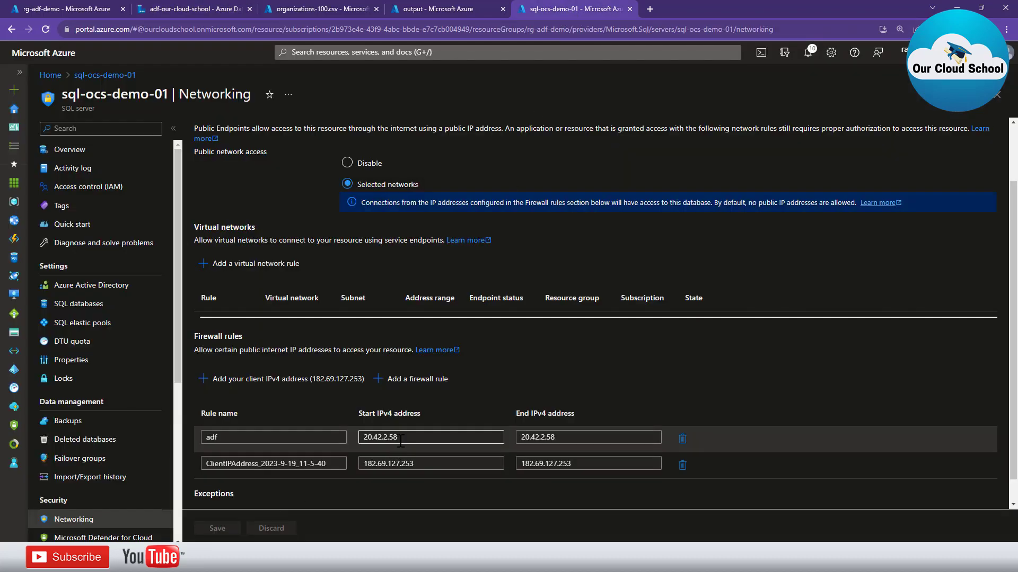
left_click(305, 6)
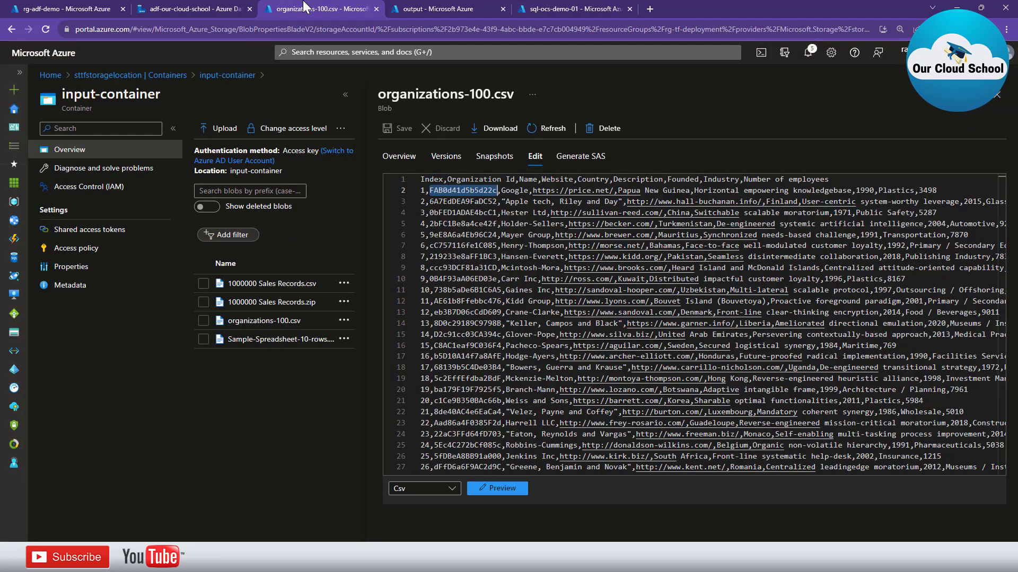
left_click(188, 8)
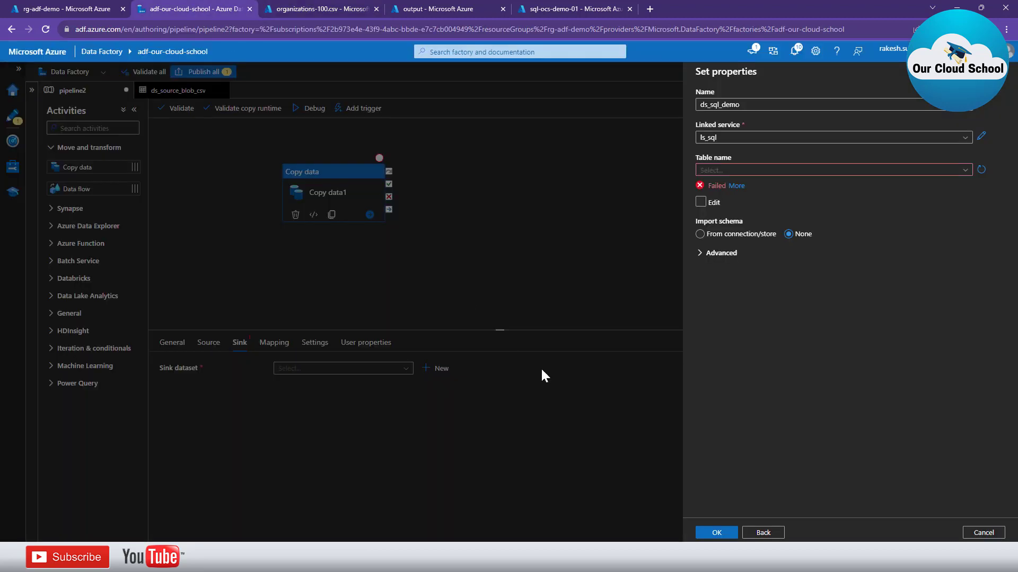
left_click(744, 169)
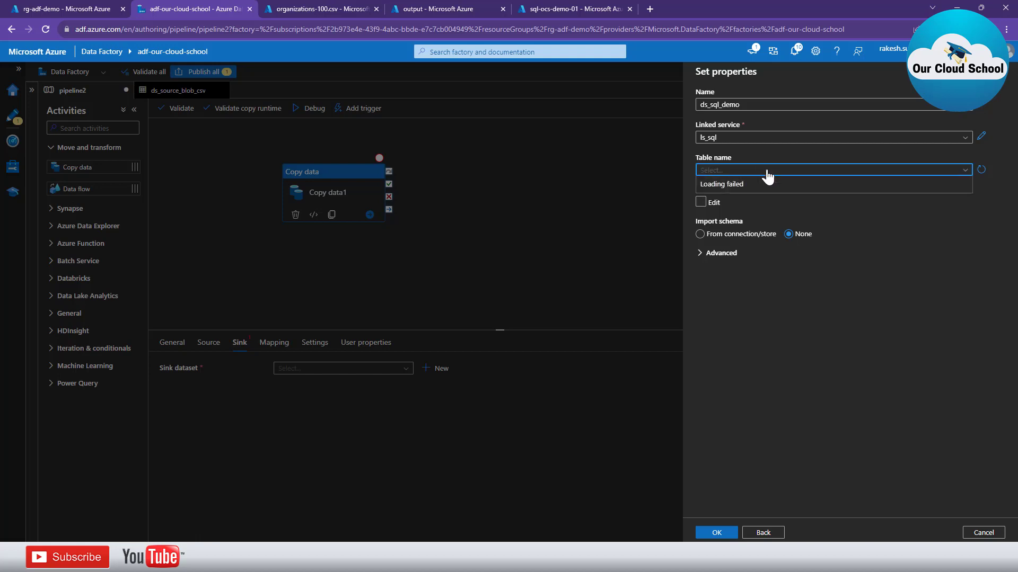
left_click(982, 169)
left_click(923, 170)
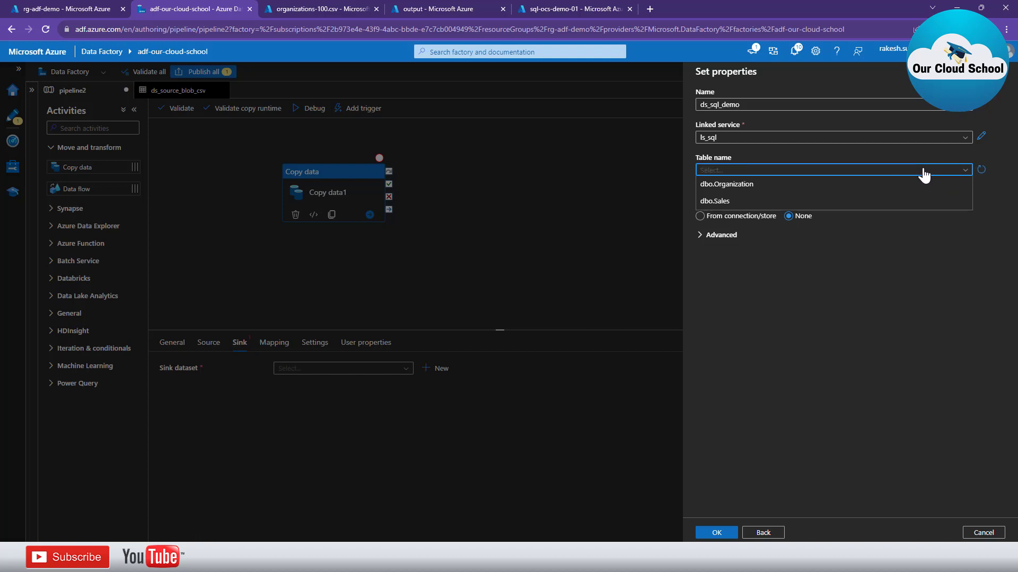
left_click(749, 184)
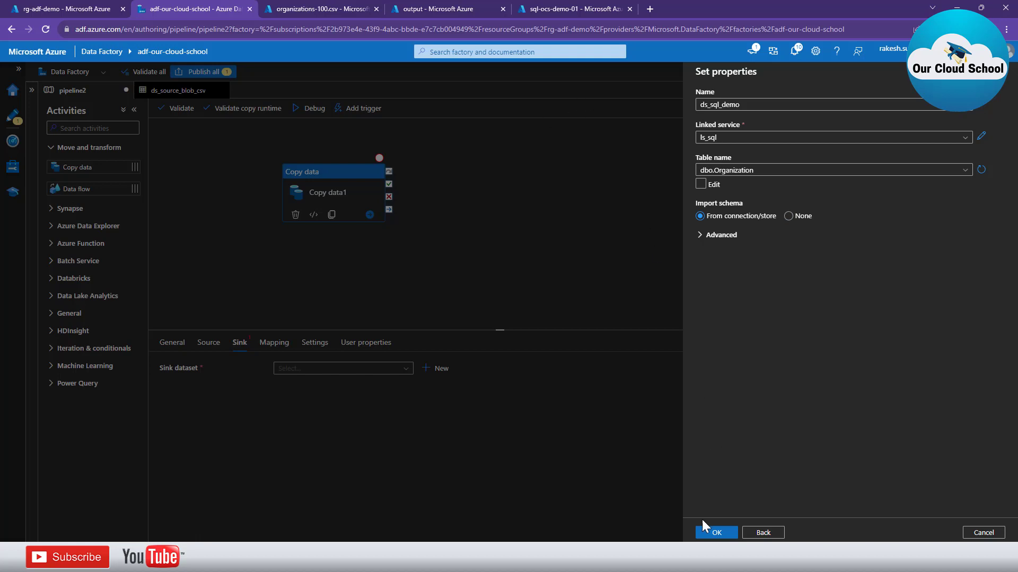
left_click(718, 533)
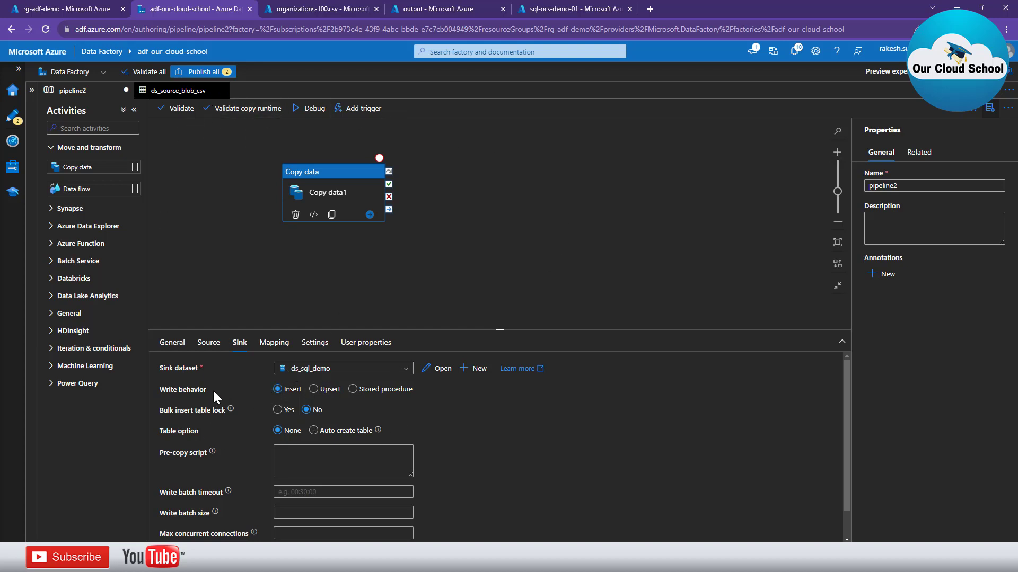
Keep the sink's write behavior Insert and table option None, then bring up the Organization query
left_click(278, 394)
left_click(189, 424)
left_click(186, 432)
left_click(294, 435)
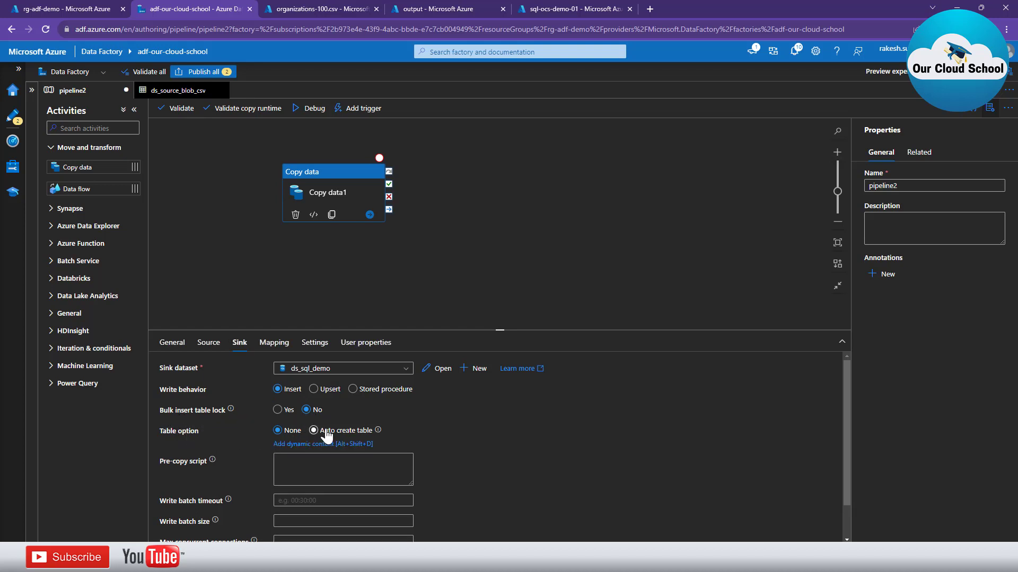
scroll(515, 460, "down", 1)
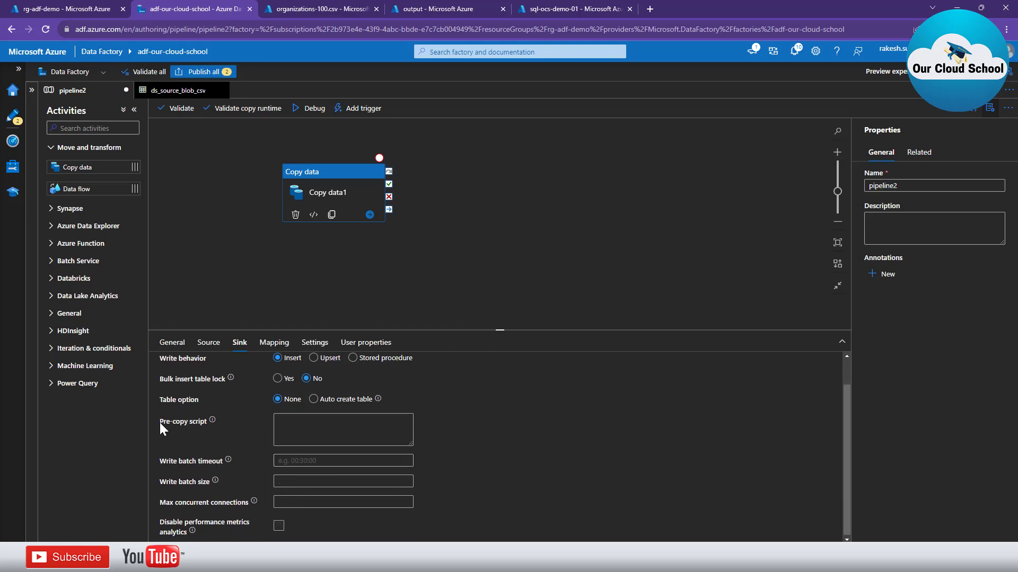
scroll(431, 452, "up", 1)
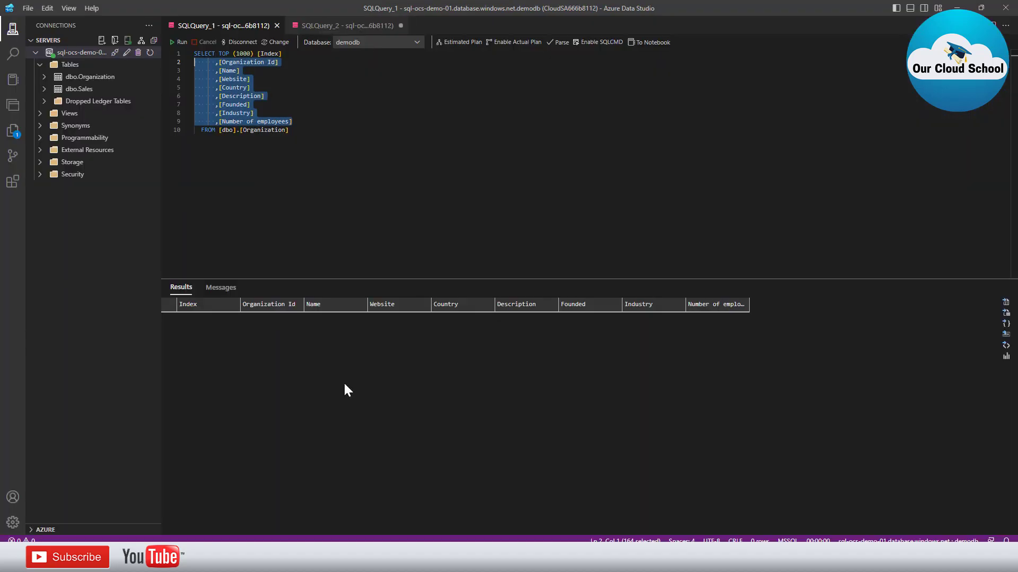
left_click(296, 212)
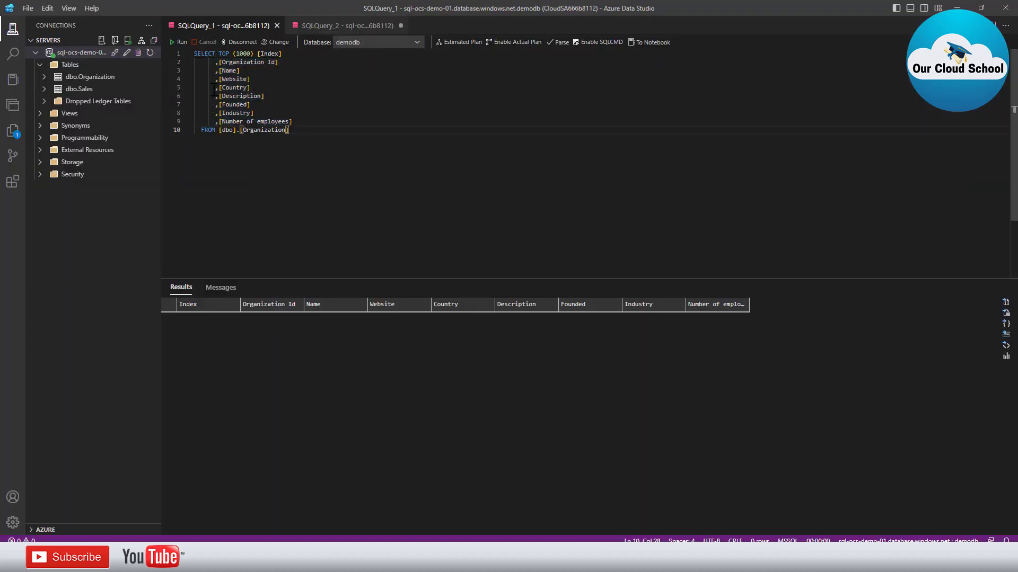
Run the SELECT TOP 1000 query on dbo.Organization, which returns no rows
left_click(181, 43)
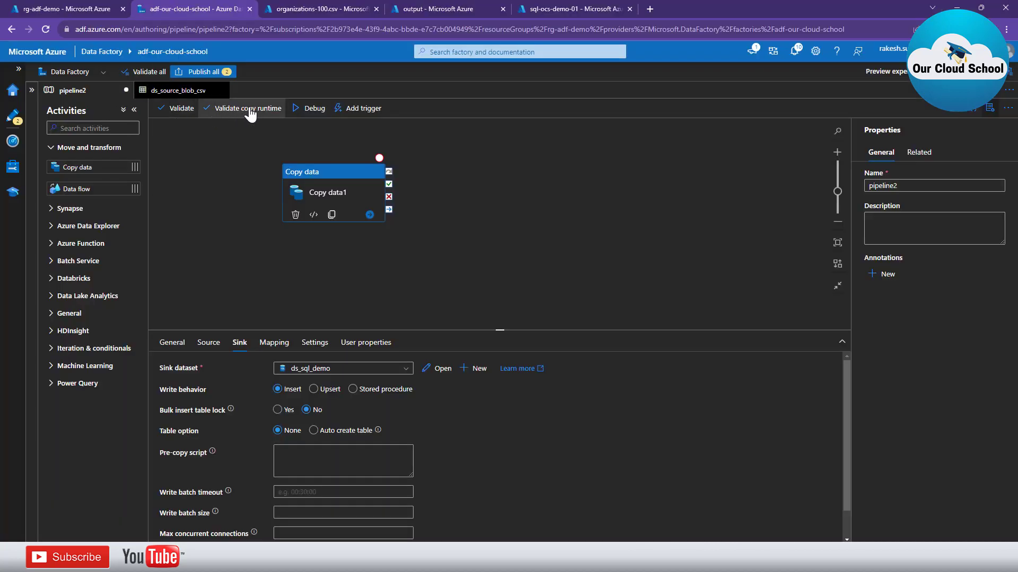
Validate pipeline2, start a debug run, and refresh its status
left_click(167, 111)
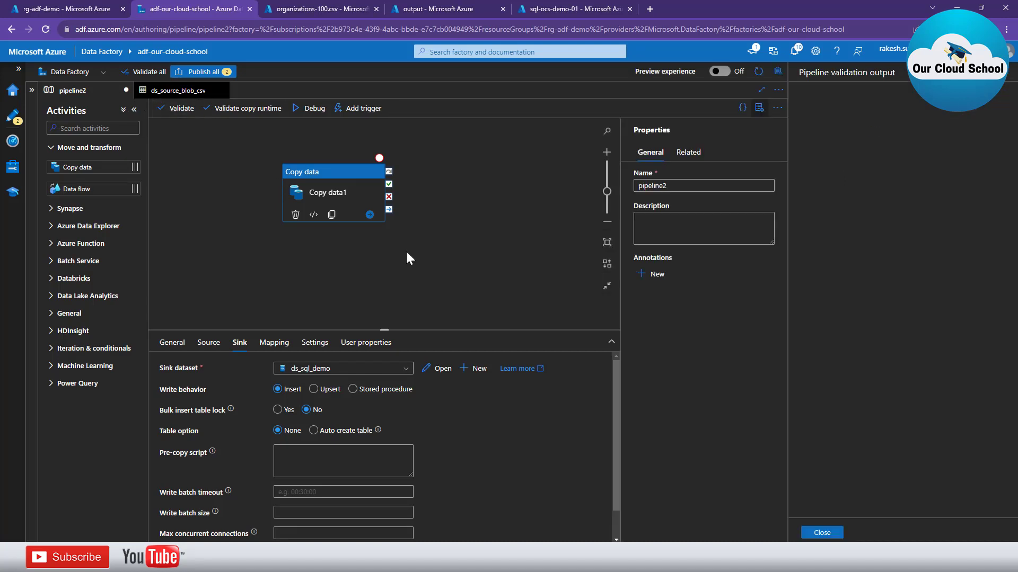
left_click(822, 533)
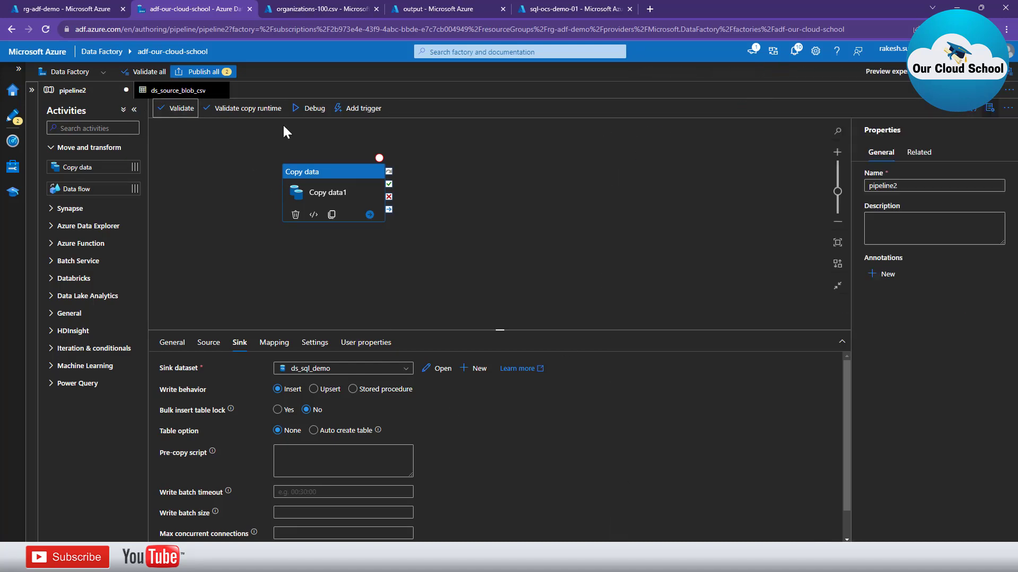
left_click(310, 113)
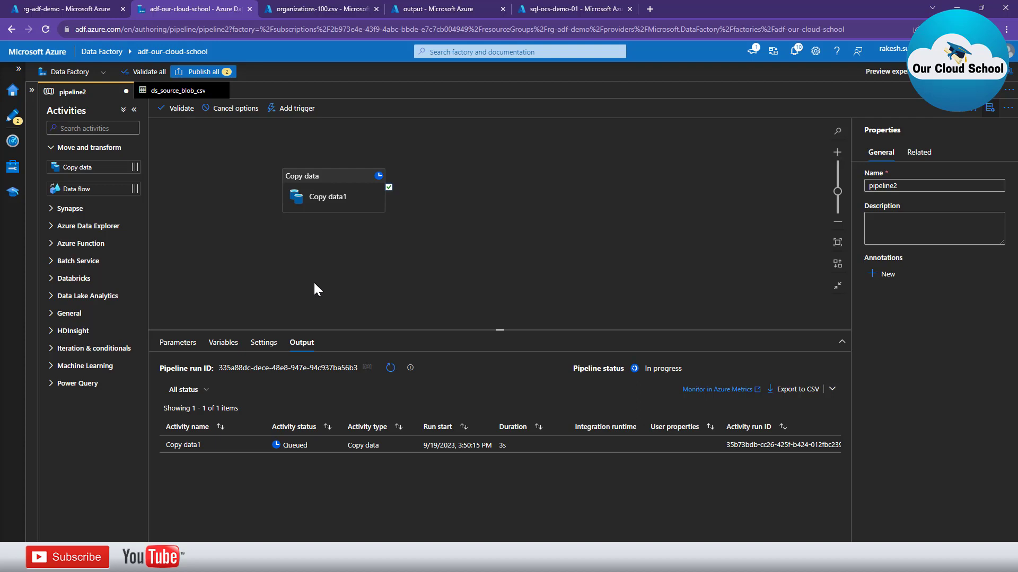
left_click(390, 368)
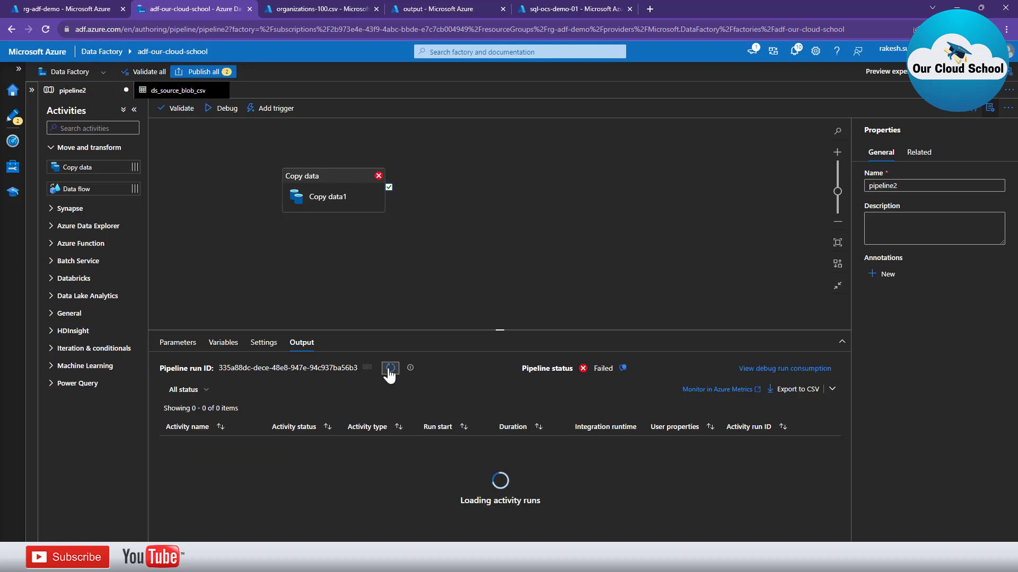
Read the failed copy's error details and copy the blocked IP 20.42.3.35
left_click(310, 445)
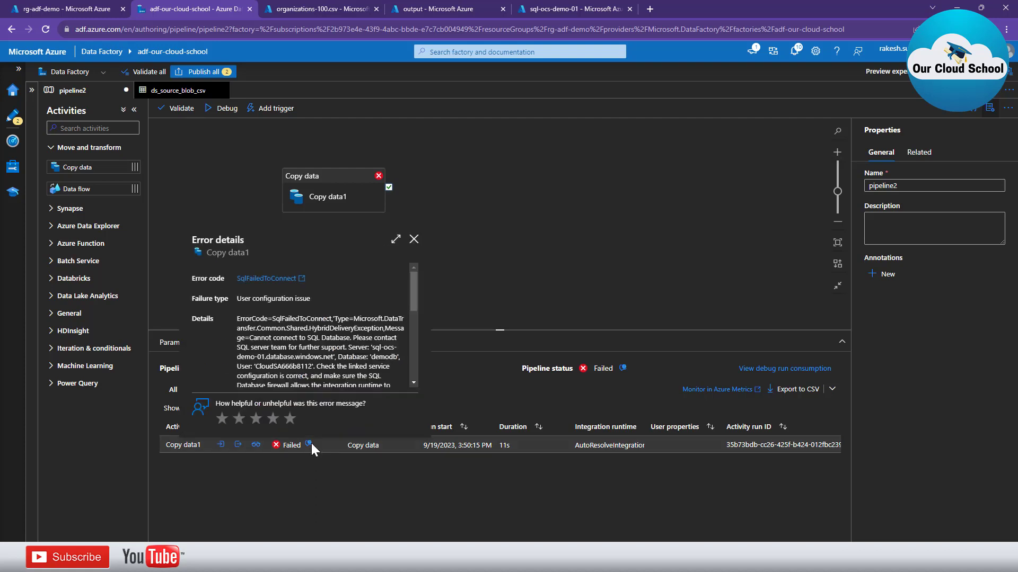
scroll(307, 371, "down", 3)
scroll(307, 371, "down", 2)
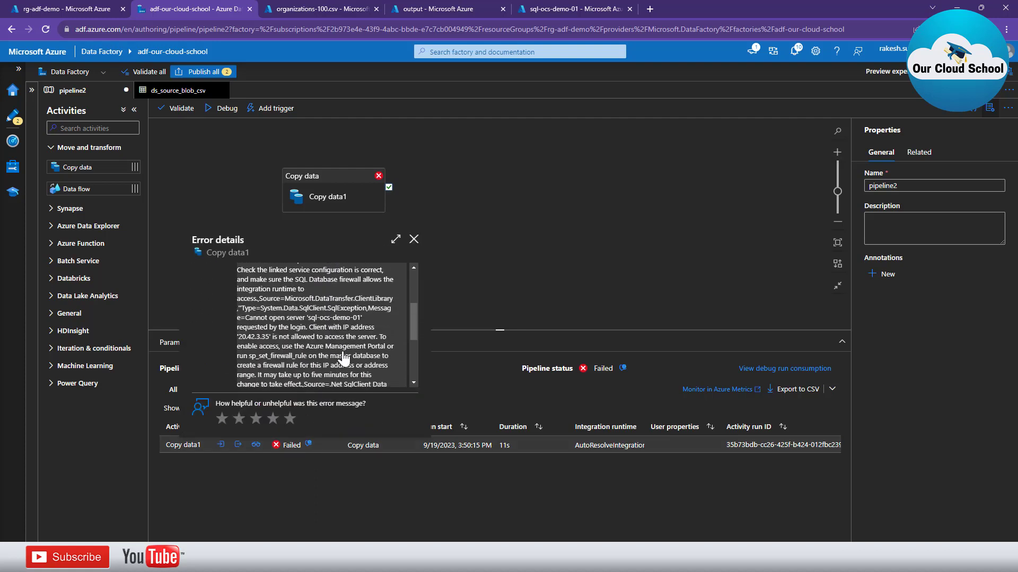
scroll(307, 368, "down", 2)
scroll(306, 365, "up", 2)
left_click(267, 346)
left_click(479, 266)
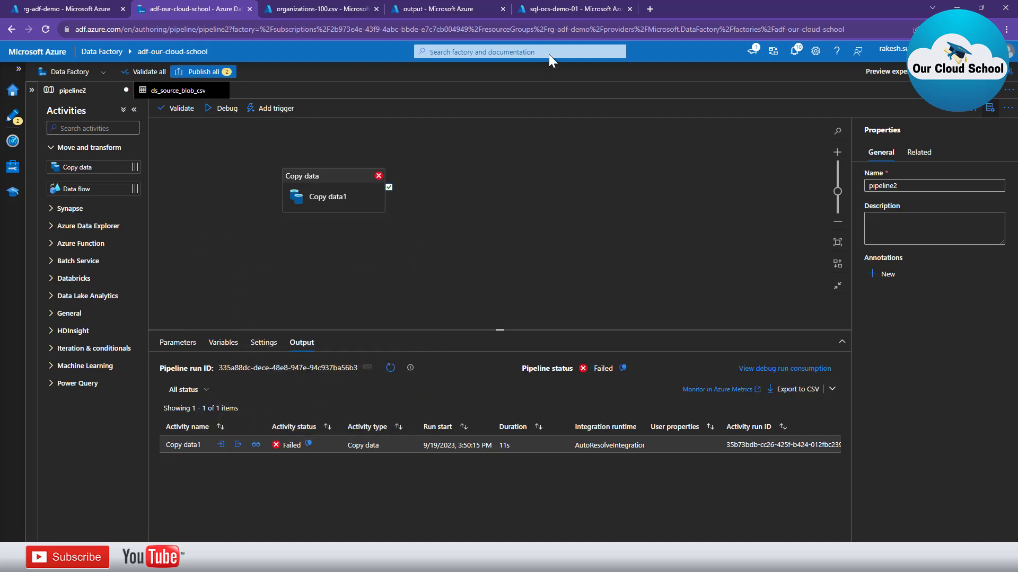
left_click(565, 9)
Allow Azure services and resources to access sql-ocs-demo-01, save it, and return to Data Factory
scroll(304, 345, "down", 1)
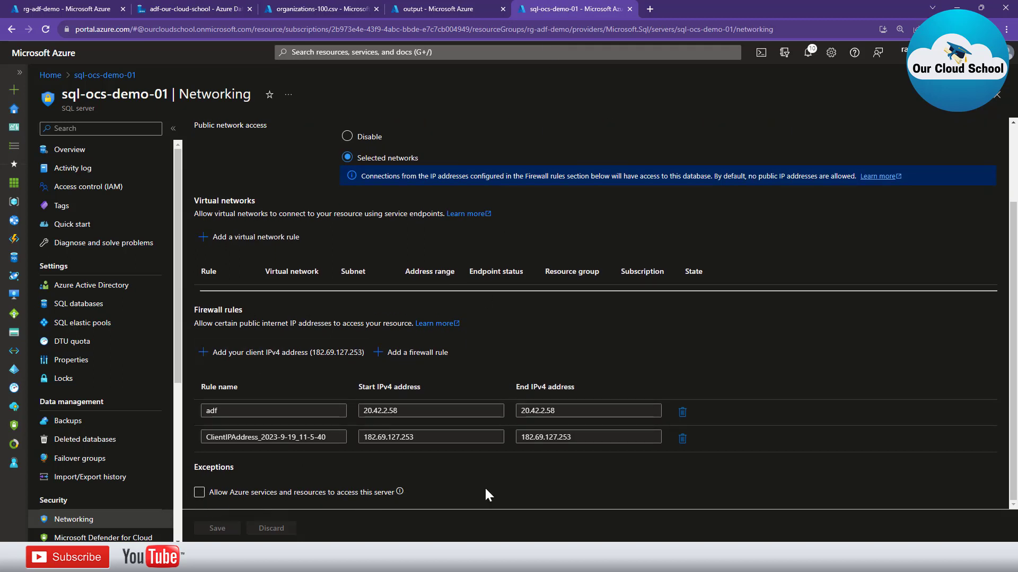
left_click(199, 495)
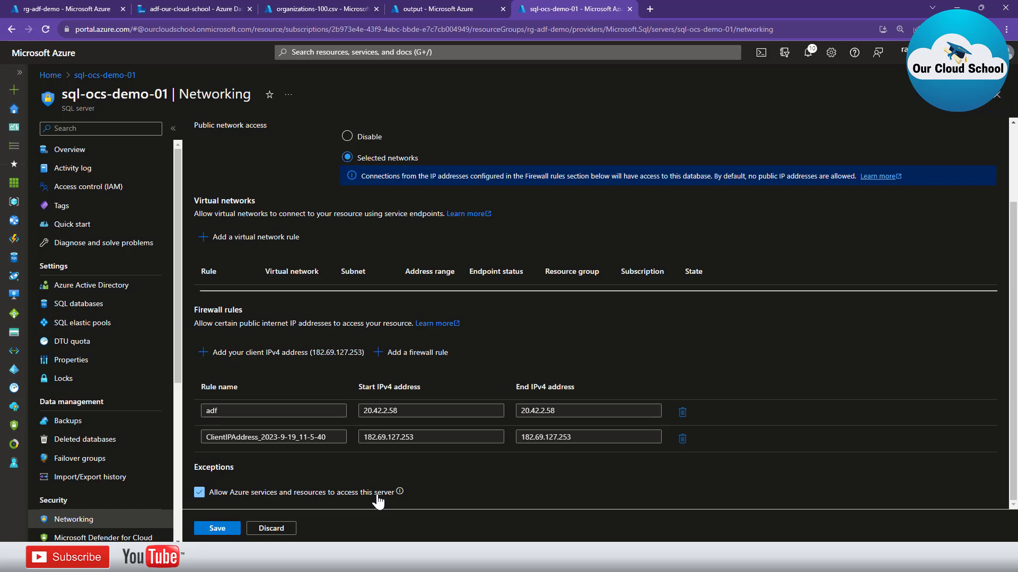
scroll(297, 352, "up", 2)
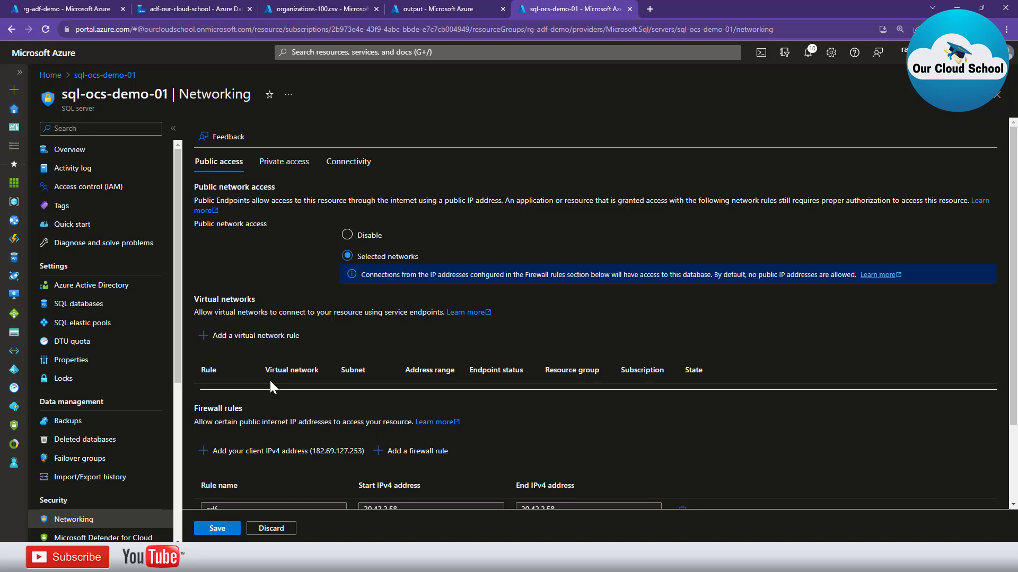
scroll(271, 379, "down", 2)
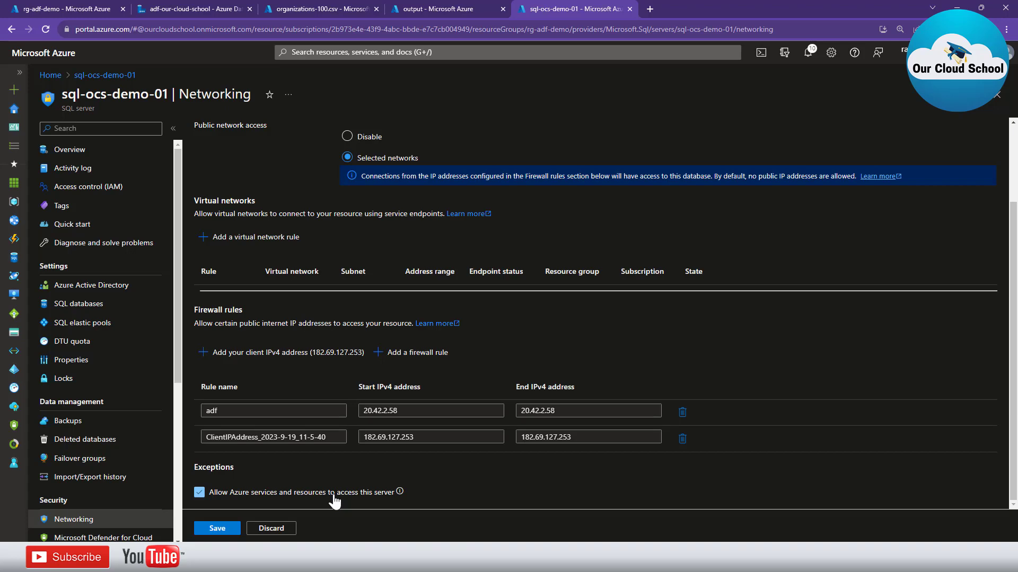
left_click(209, 530)
left_click(284, 7)
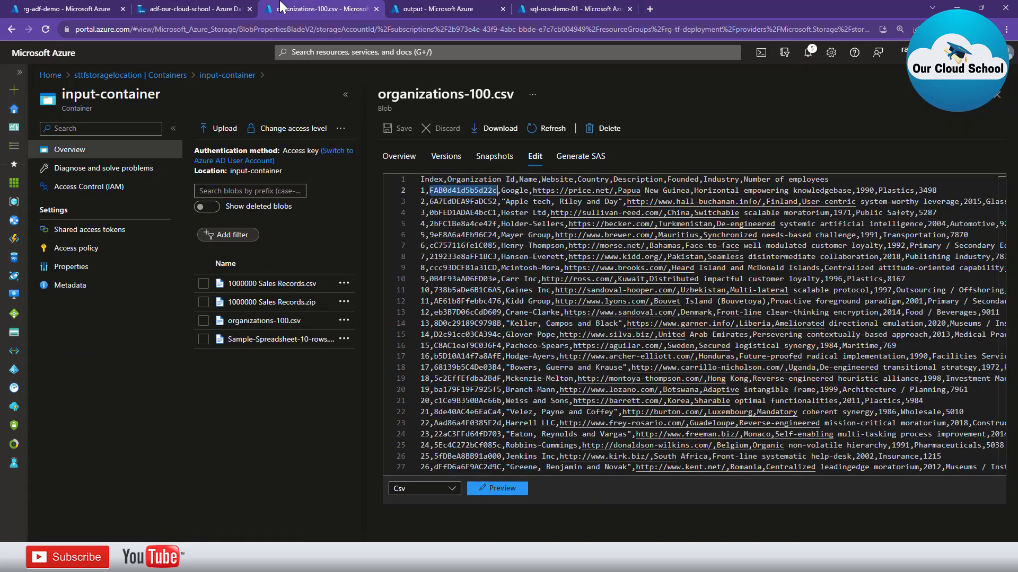
left_click(240, 10)
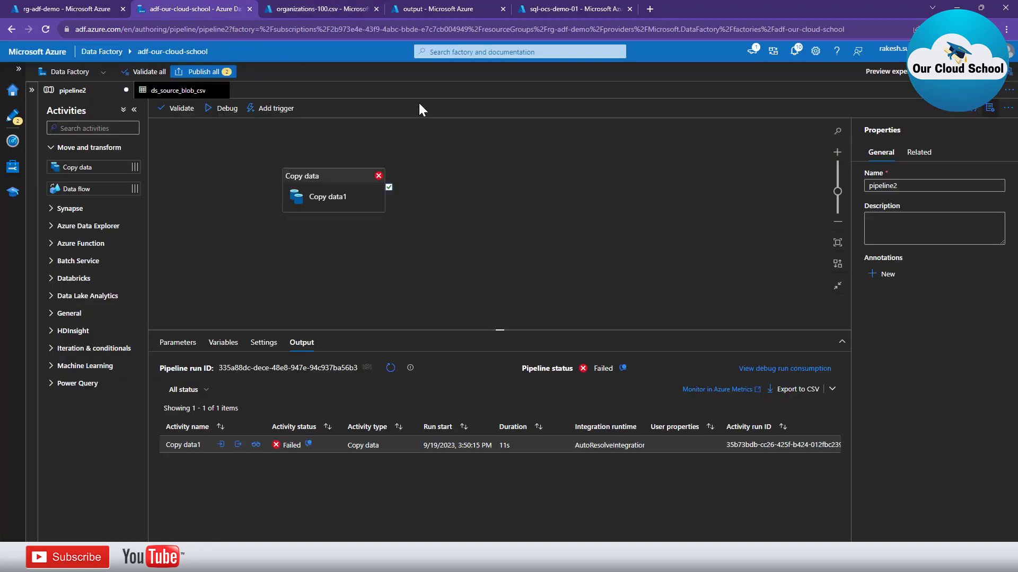
Refresh the debug run and confirm 100 rows written in the copy details
left_click(386, 368)
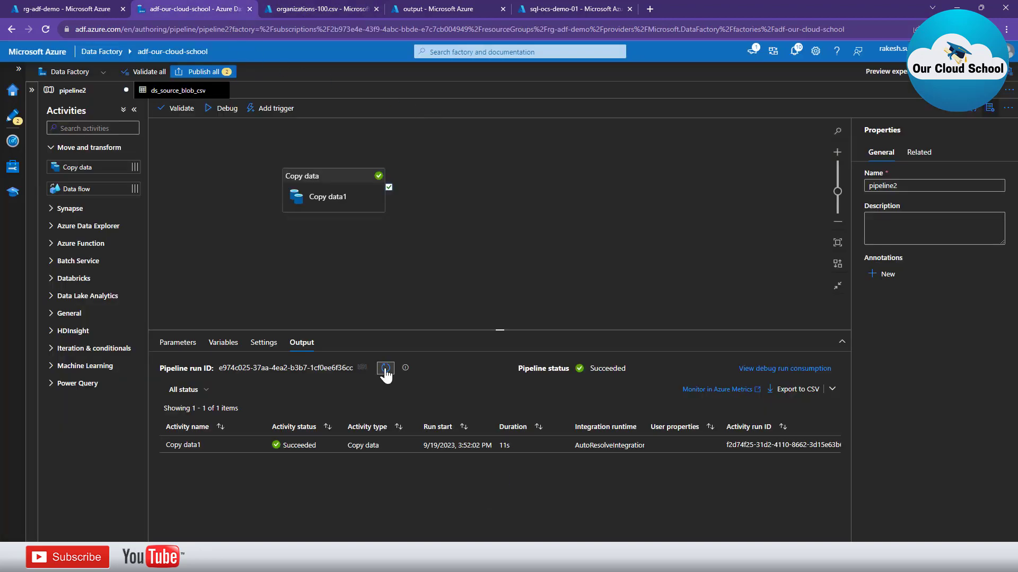
left_click(256, 446)
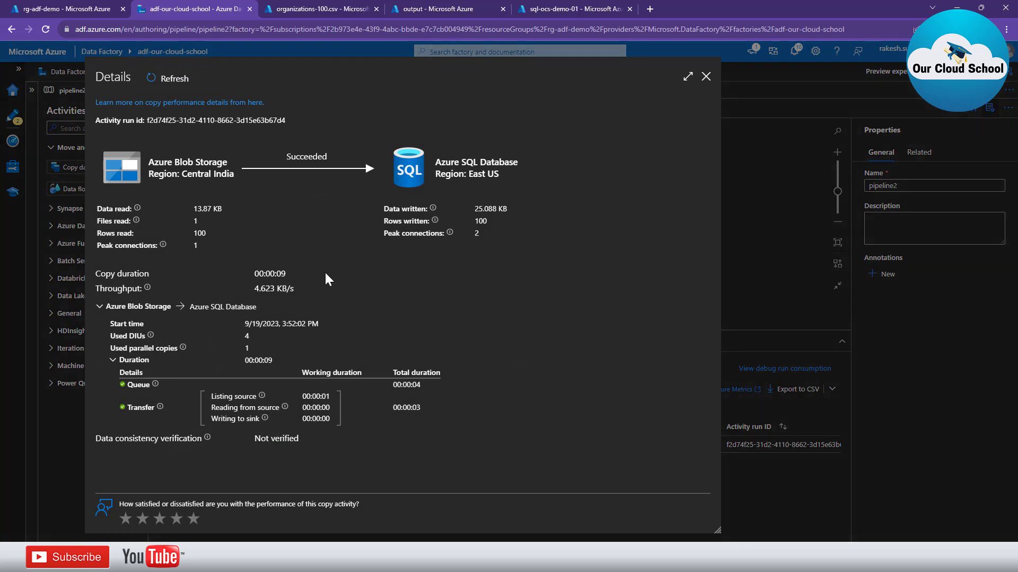
double_click(482, 221)
mouse_move(638, 562)
left_click(638, 508)
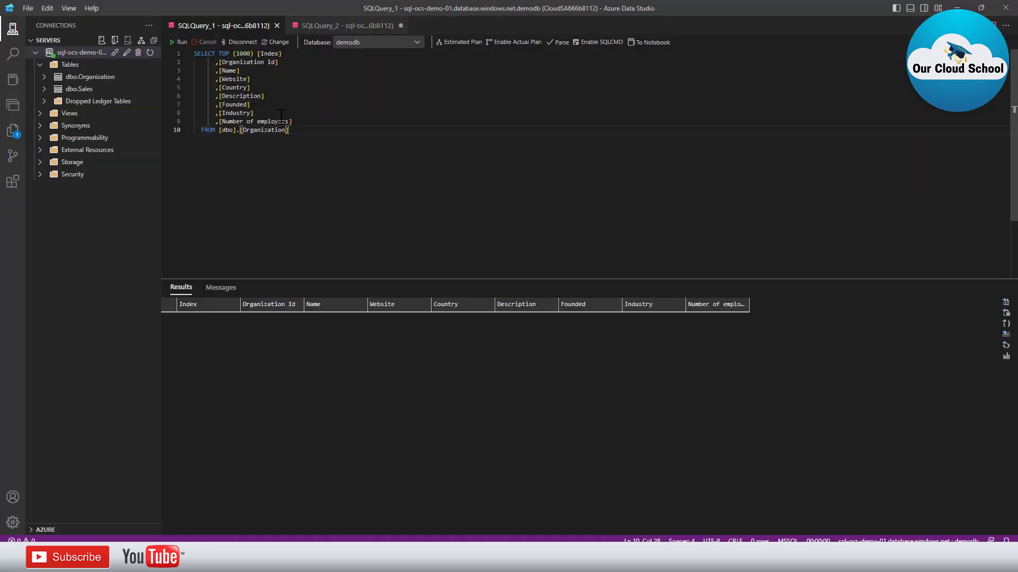
Rerun the dbo.Organization SELECT query and enlarge the results to view the 100 rows
left_click(248, 79)
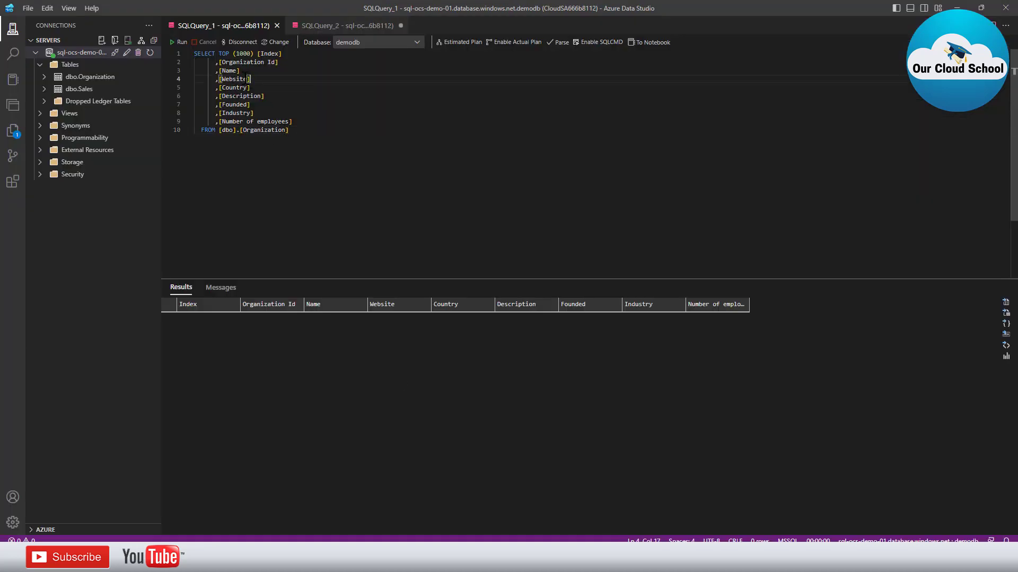
left_click(179, 43)
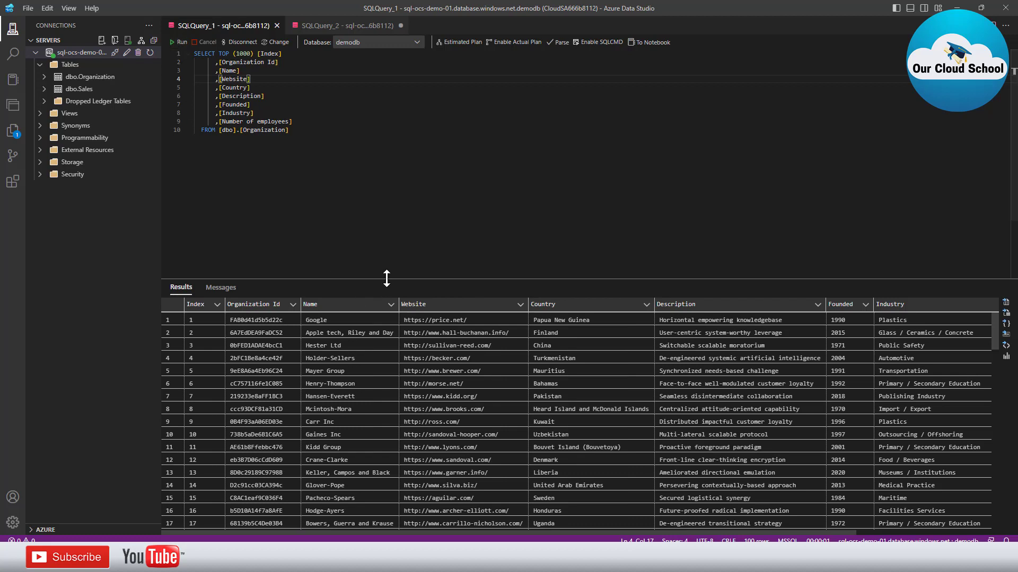
left_click_drag(386, 279, 408, 188)
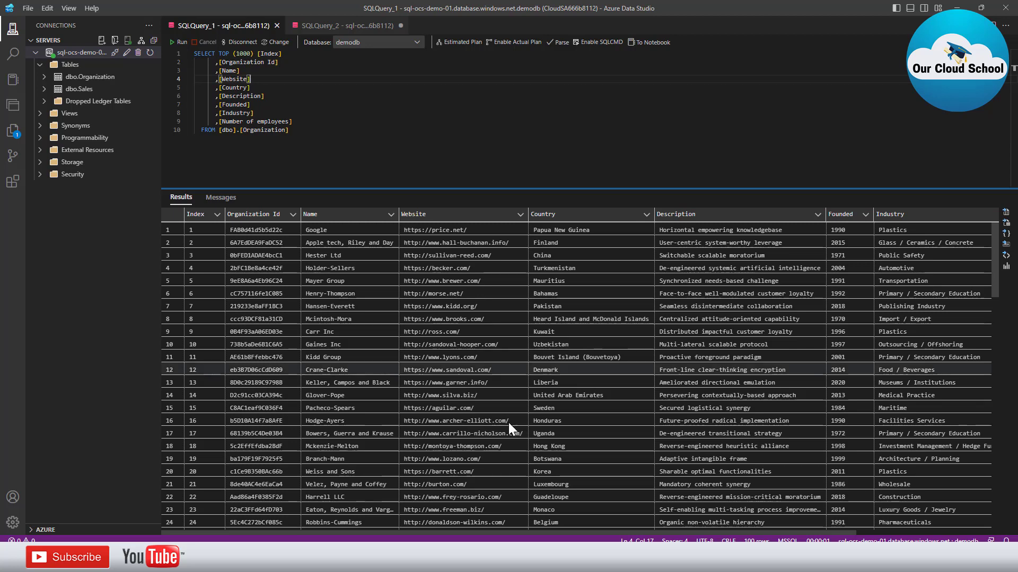
left_click(392, 560)
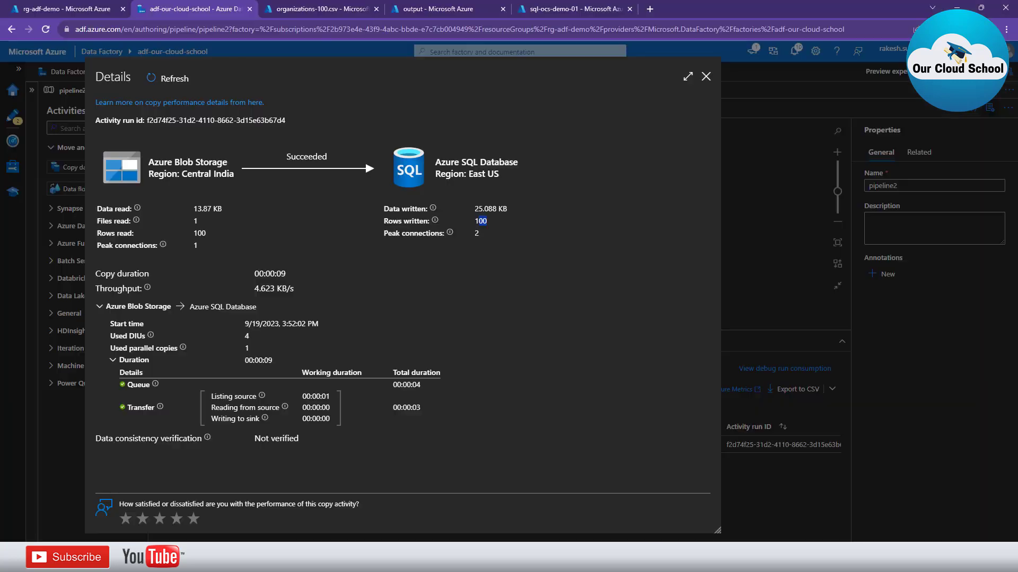
Debug pipeline2 again and open the failed run's PRIMARY KEY violation error
left_click(706, 77)
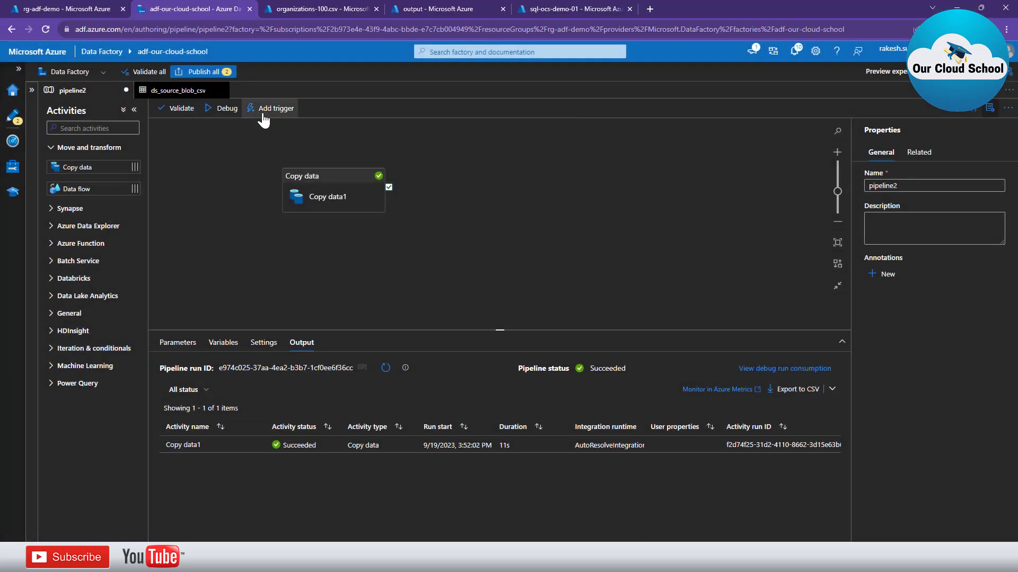
left_click(223, 110)
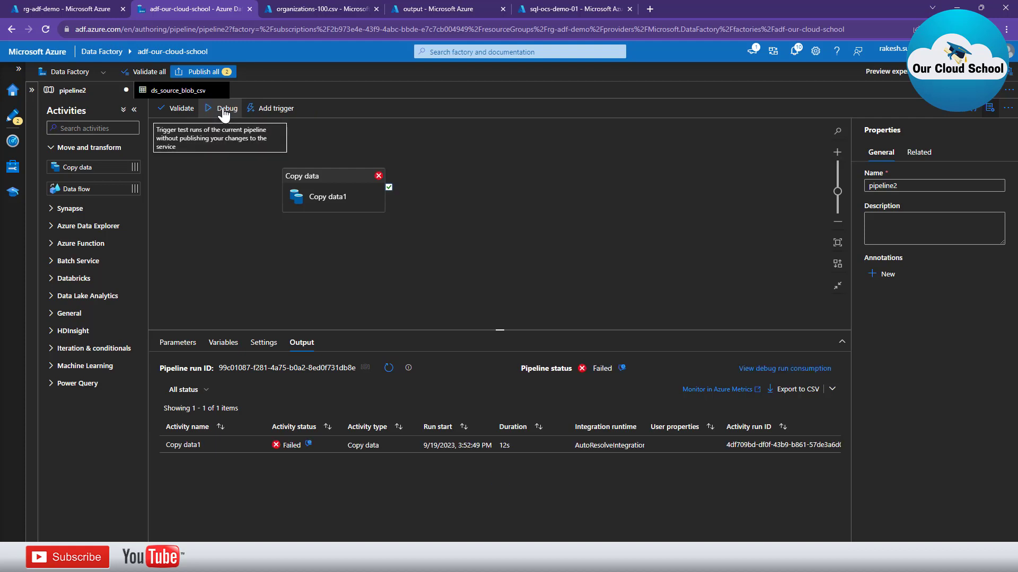
left_click(308, 445)
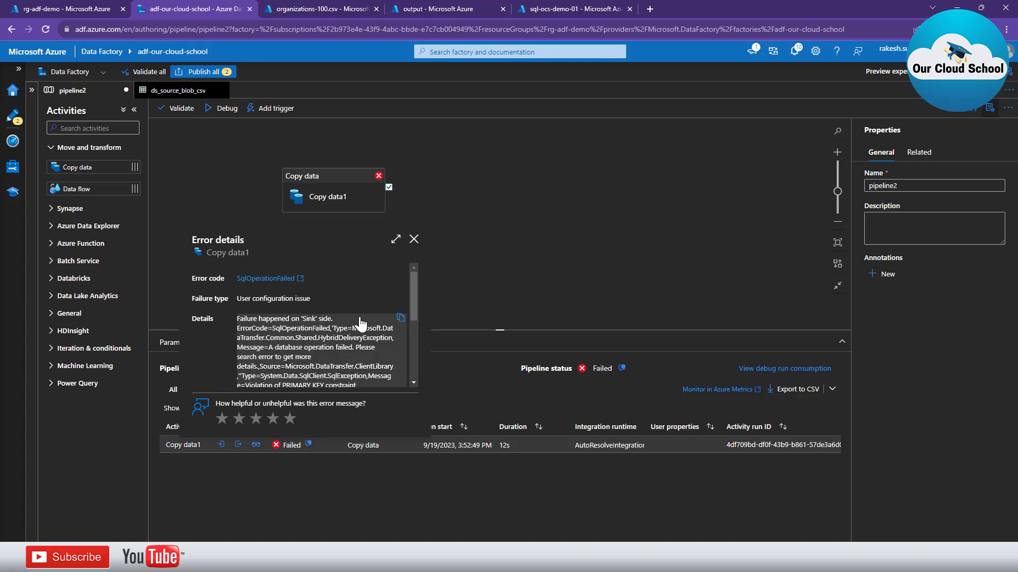
left_click(395, 239)
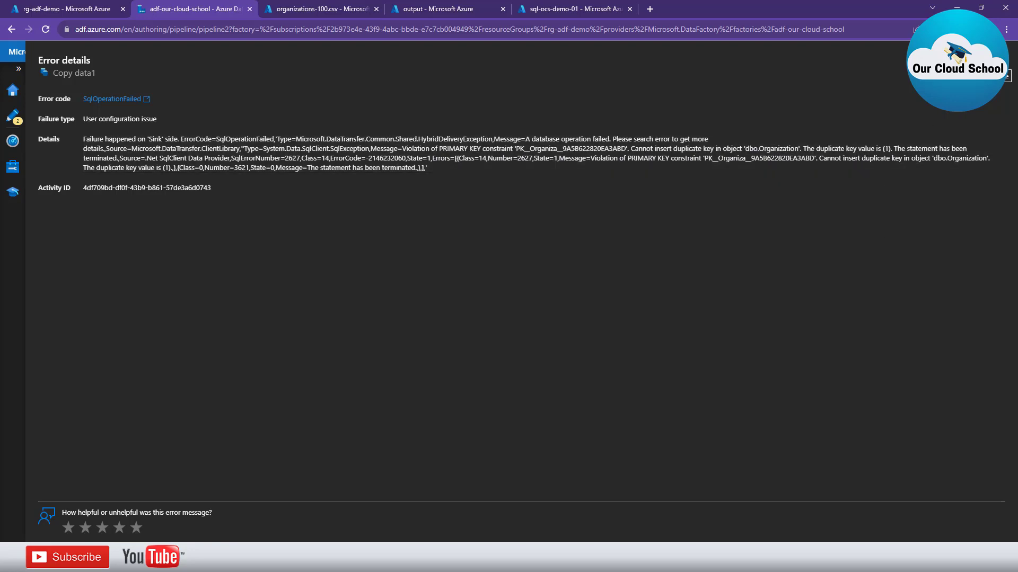
left_click(1001, 64)
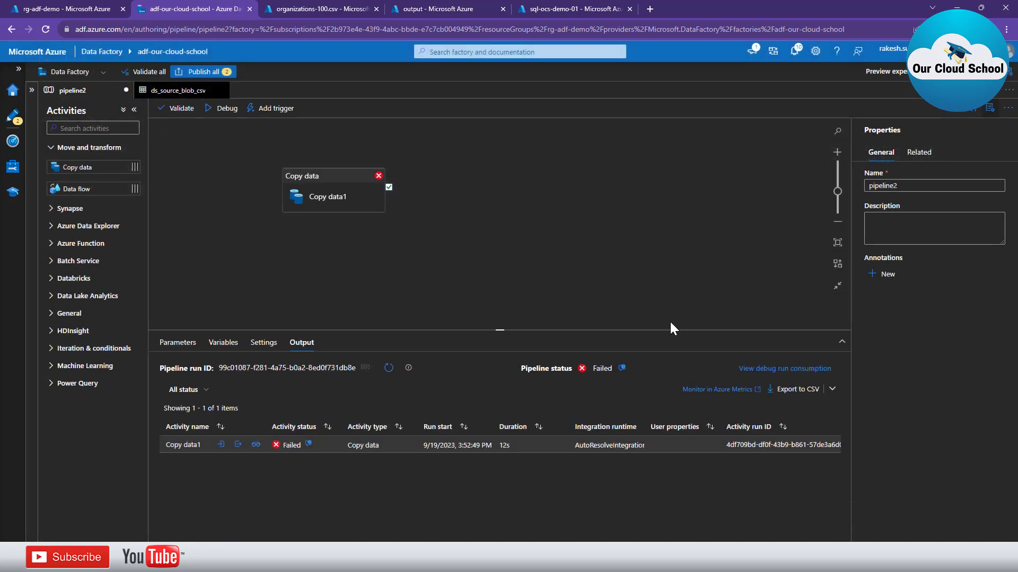
left_click(338, 200)
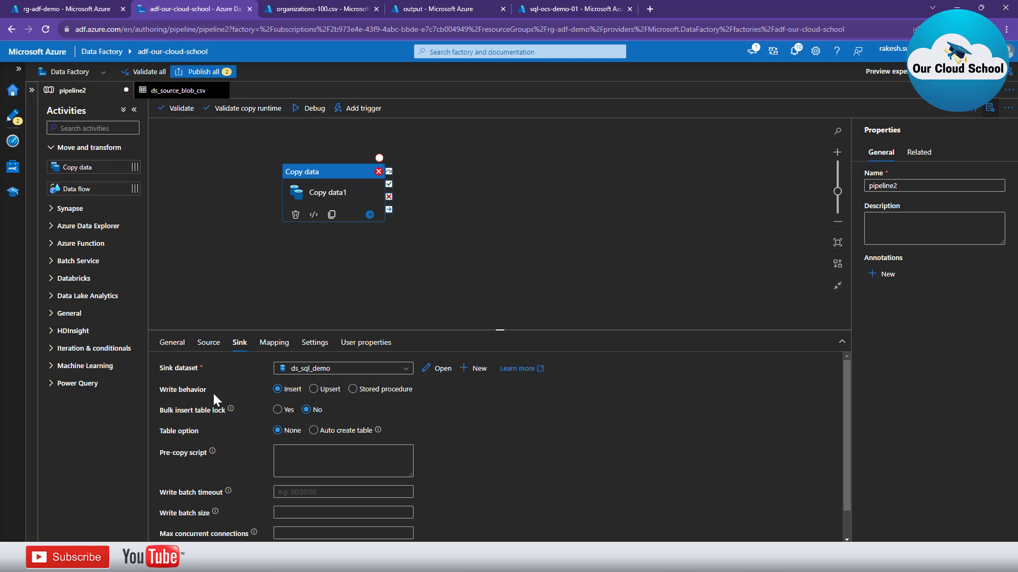
Switch Copy data1's sink write behavior to Upsert and validate the pipeline
left_click(314, 390)
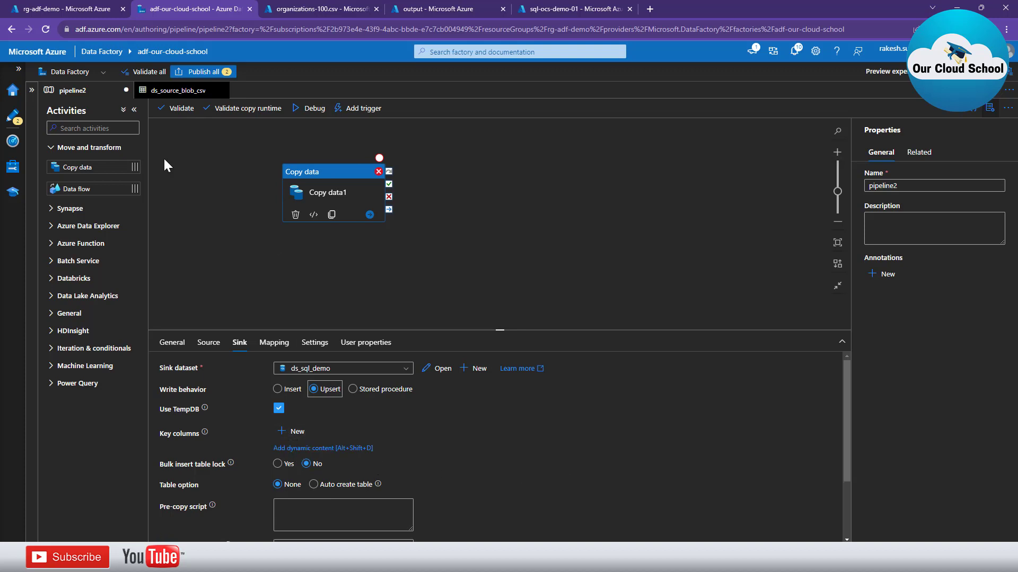
left_click(178, 112)
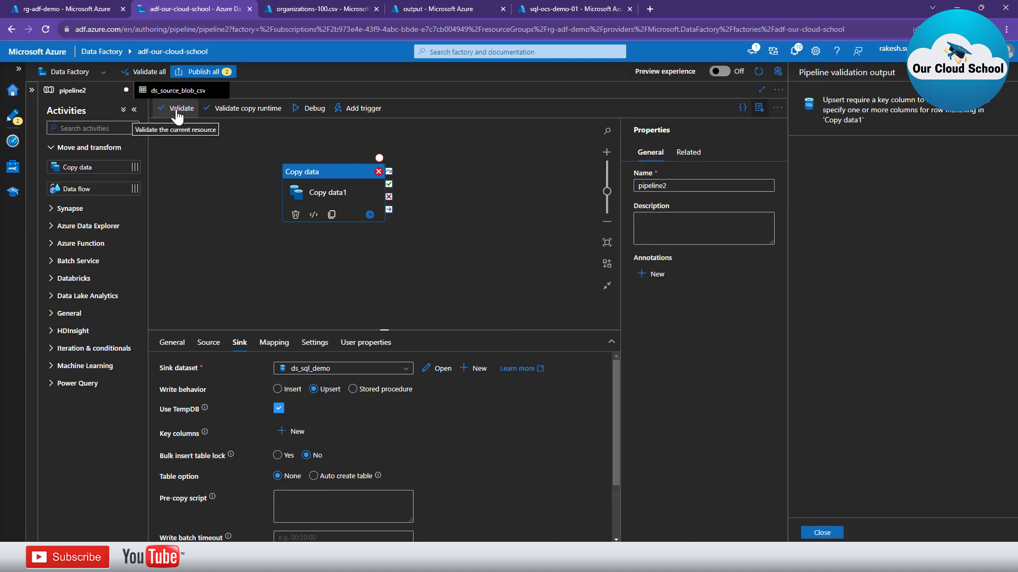
left_click(822, 533)
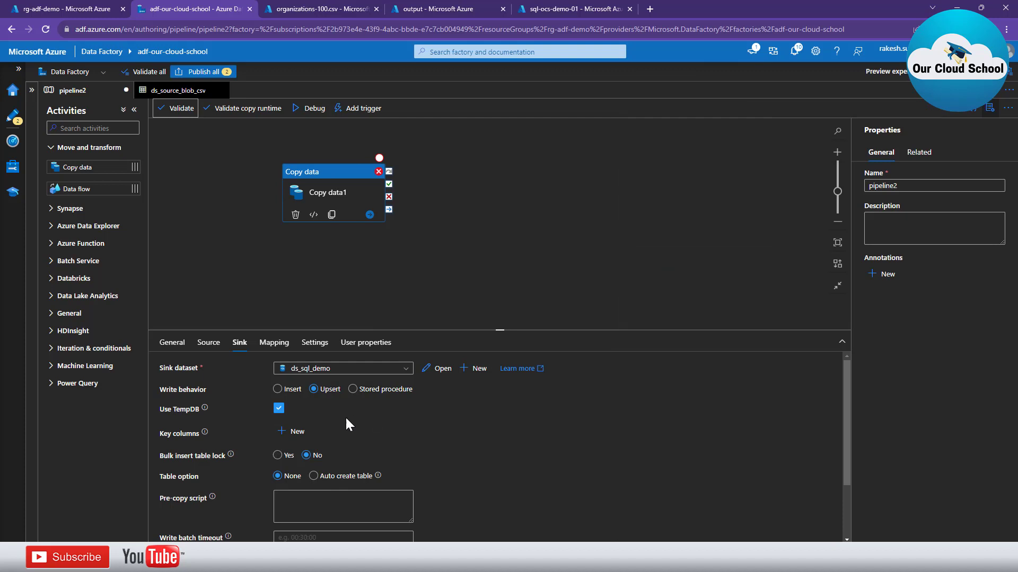
Add Index as the upsert key column and revalidate the pipeline
left_click(293, 433)
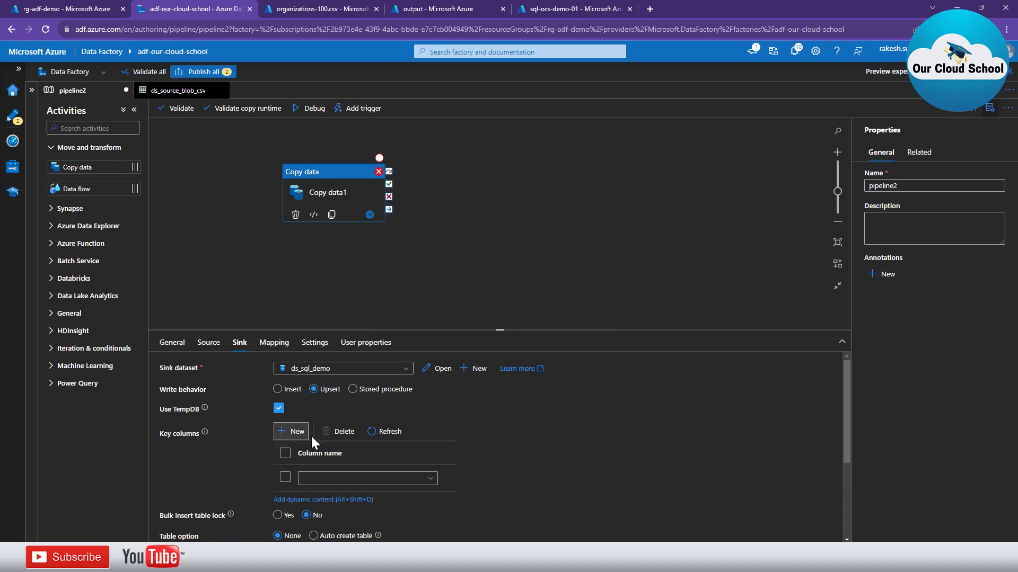
left_click(428, 480)
left_click(378, 513)
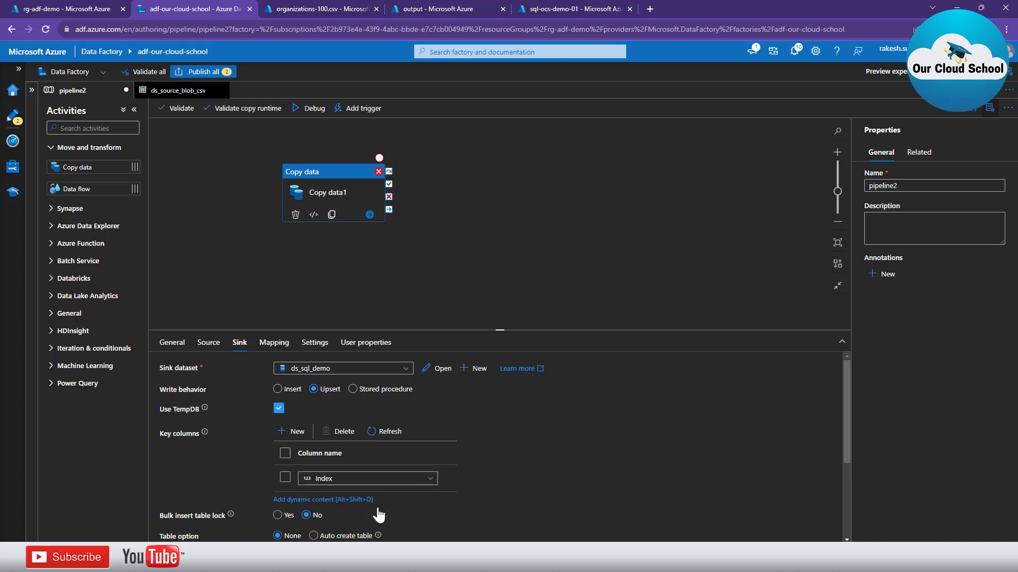
scroll(521, 443, "down", 2)
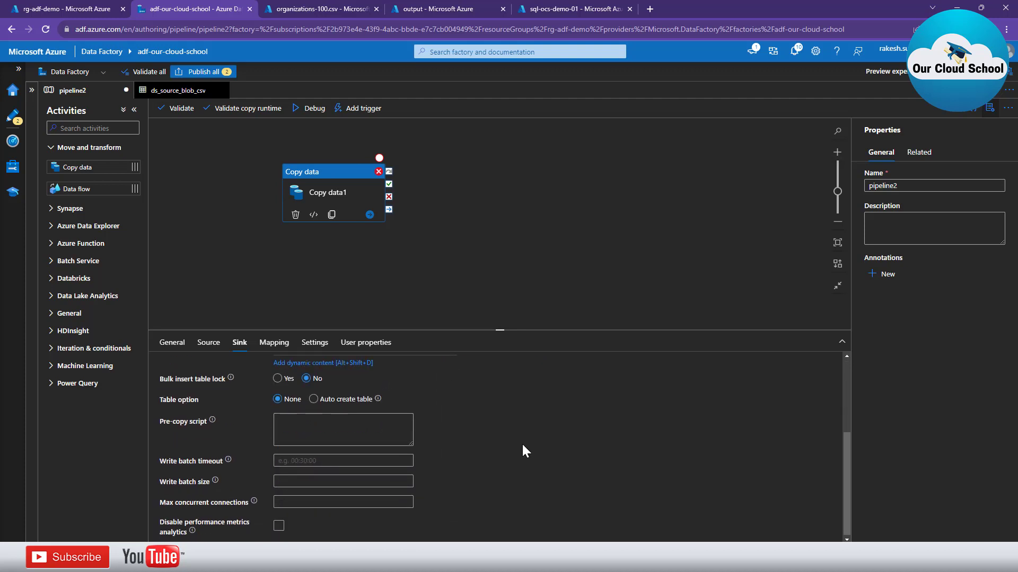
scroll(522, 444, "up", 2)
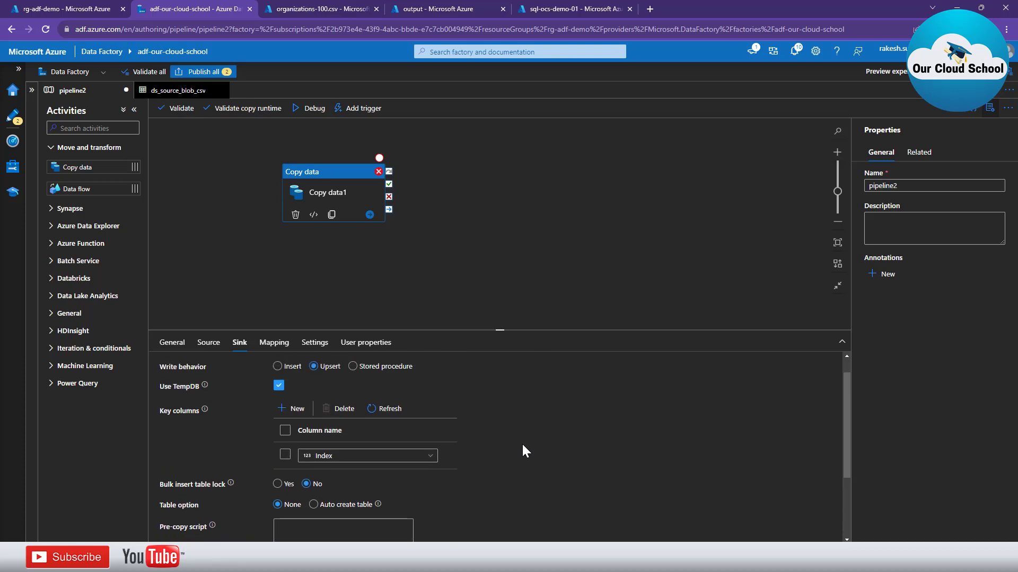
scroll(522, 451, "up", 1)
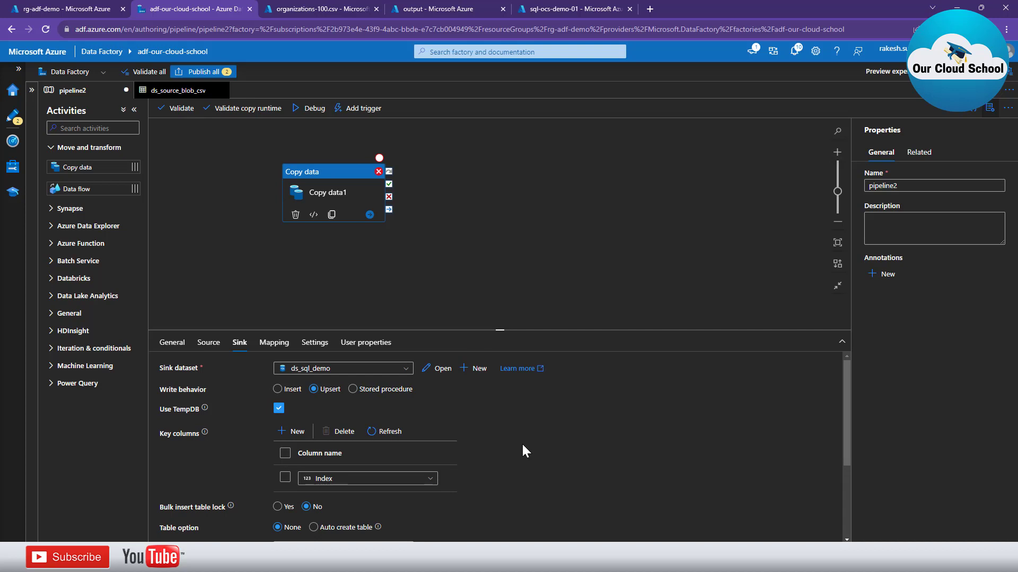
left_click(176, 108)
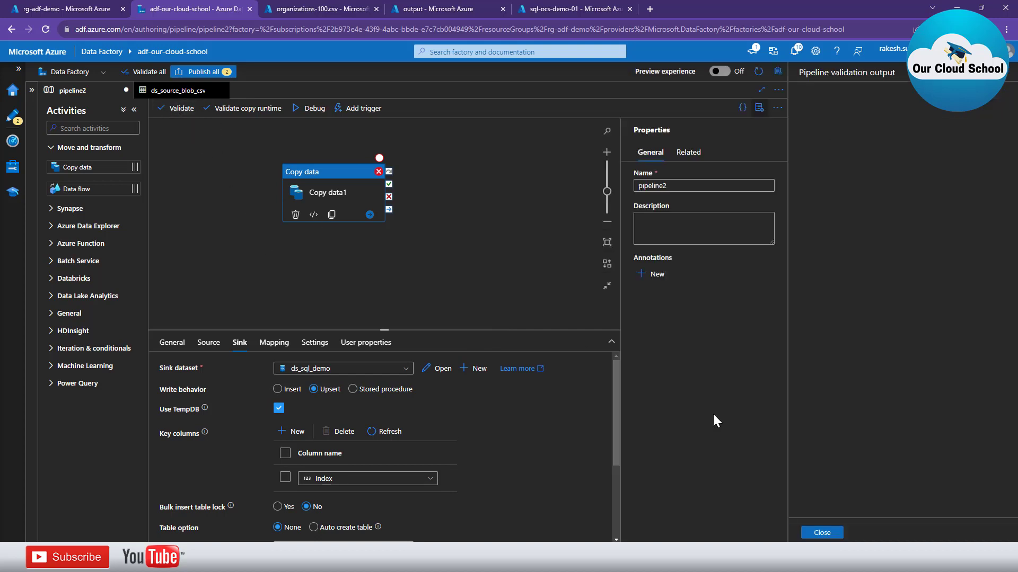
left_click(826, 534)
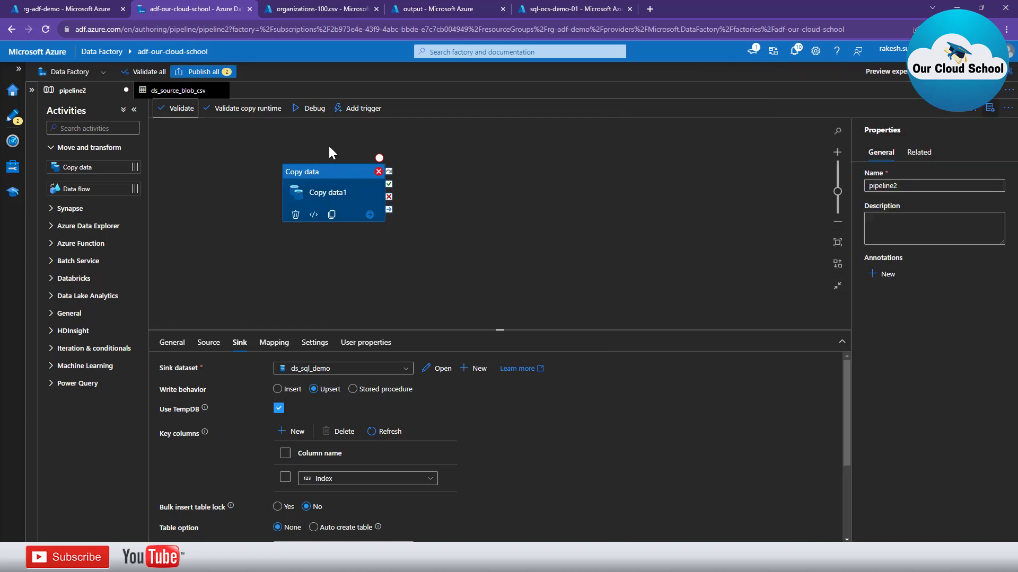
Debug-run the Upsert pipeline and confirm 100 rows read and written in the run details
left_click(301, 111)
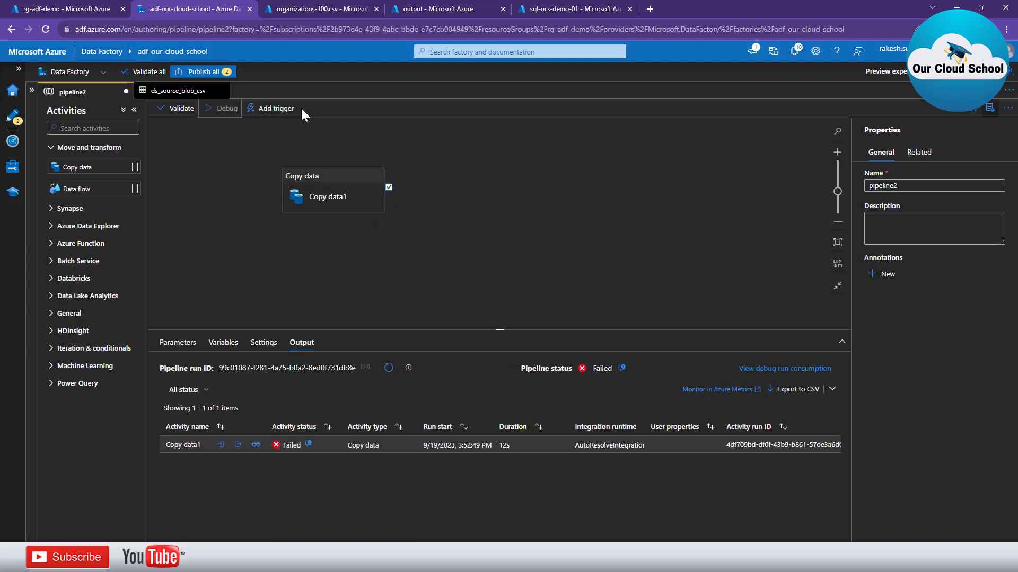
left_click(390, 368)
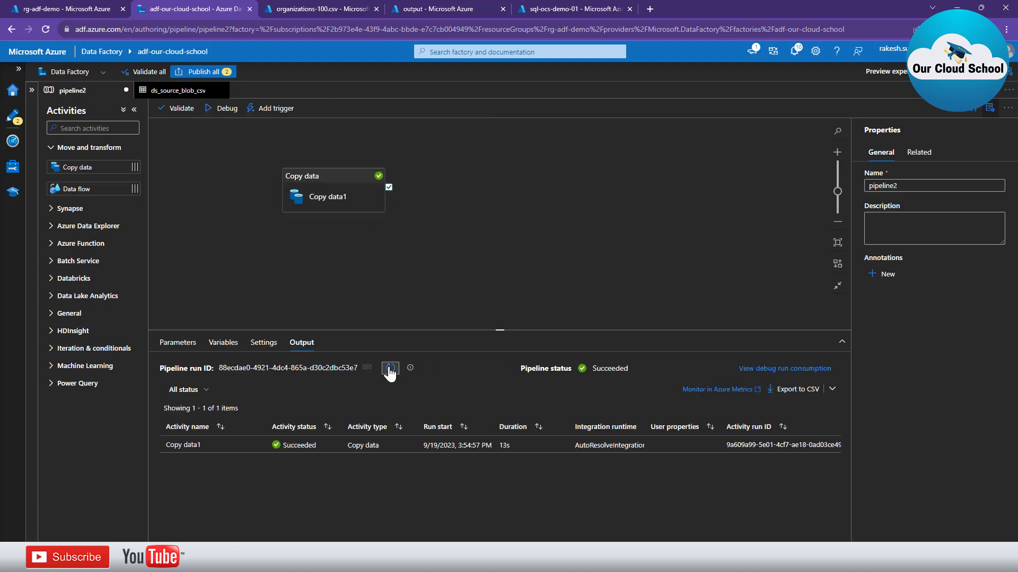
left_click(259, 446)
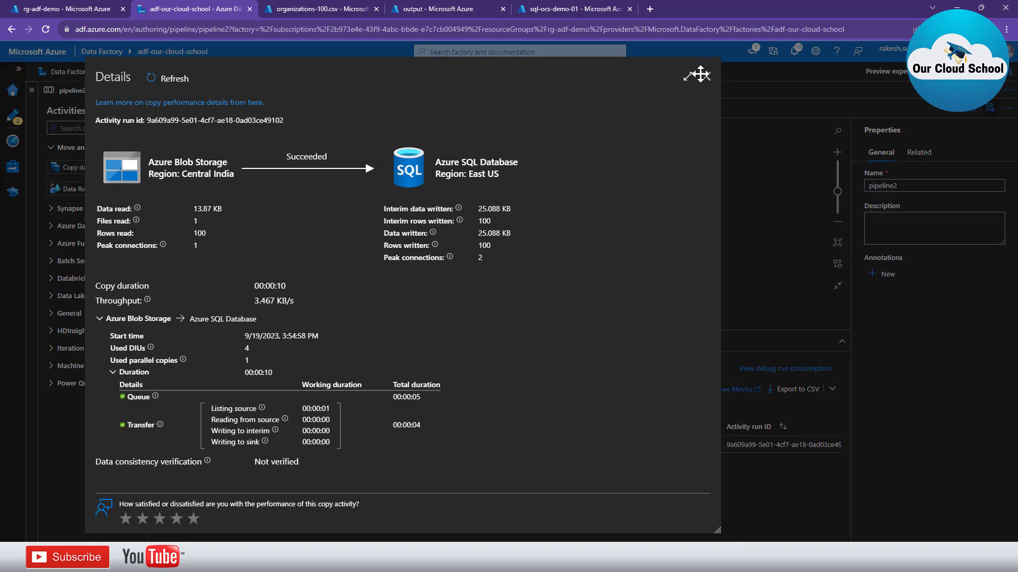
double_click(200, 233)
left_click(705, 75)
key("alt+Tab")
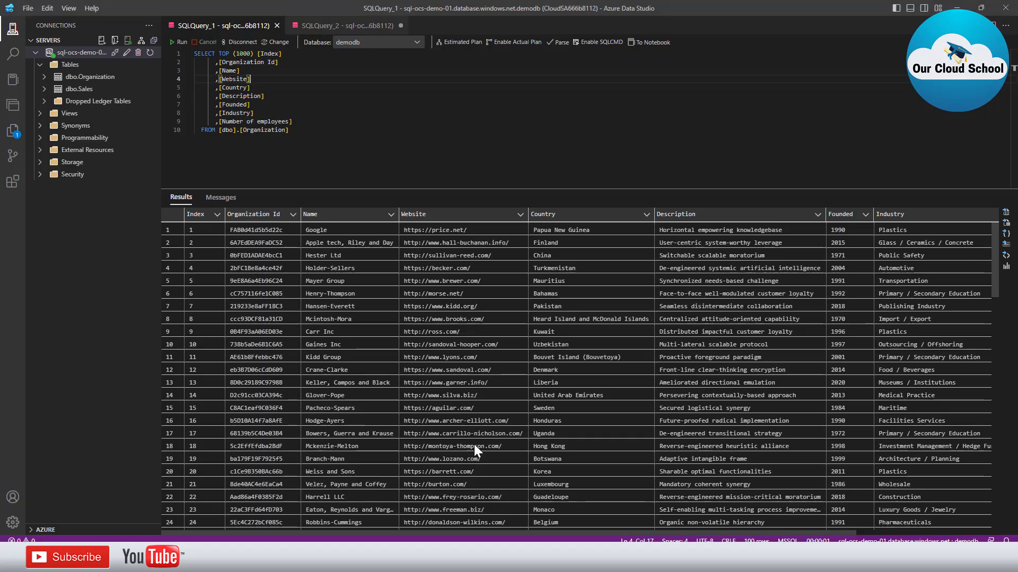
Re-run the dbo.Organization query to list Hester Ltd and Holder-Sellers, then return to Data Factory
left_click(180, 42)
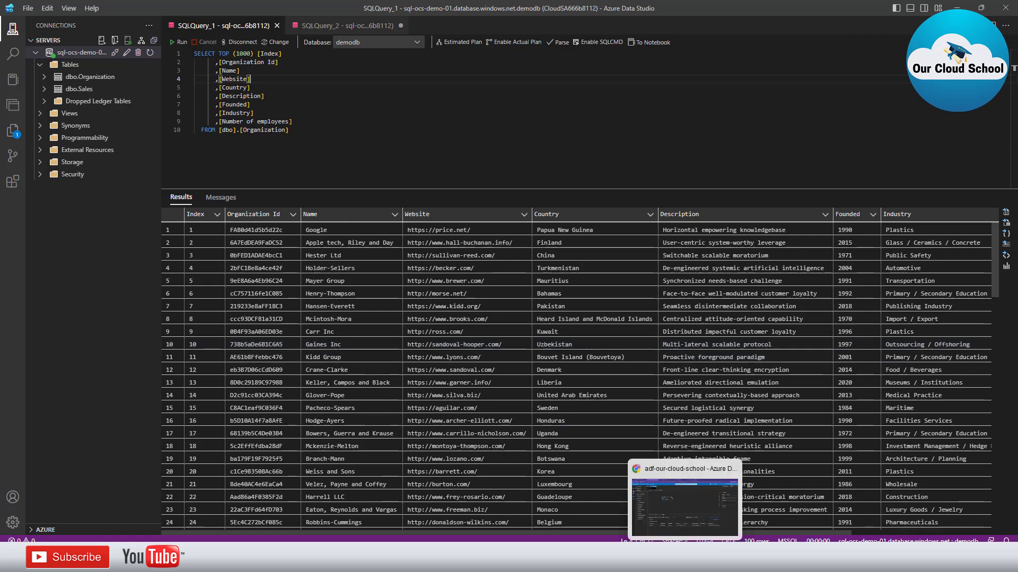
left_click(522, 559)
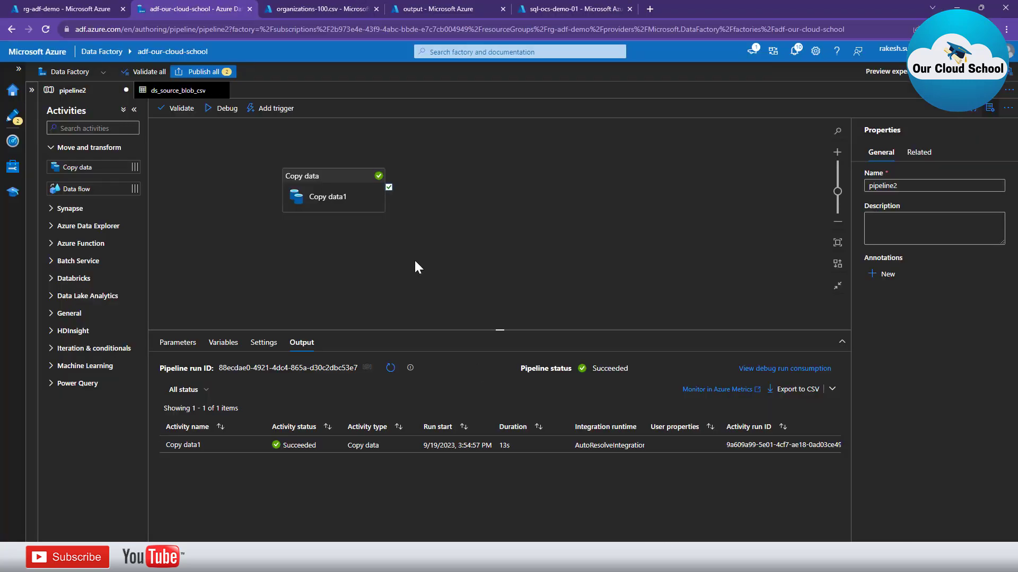
In organizations-100.csv, replace Hester Ltd with a person's name and Holder-Sellers with OCS
left_click(320, 8)
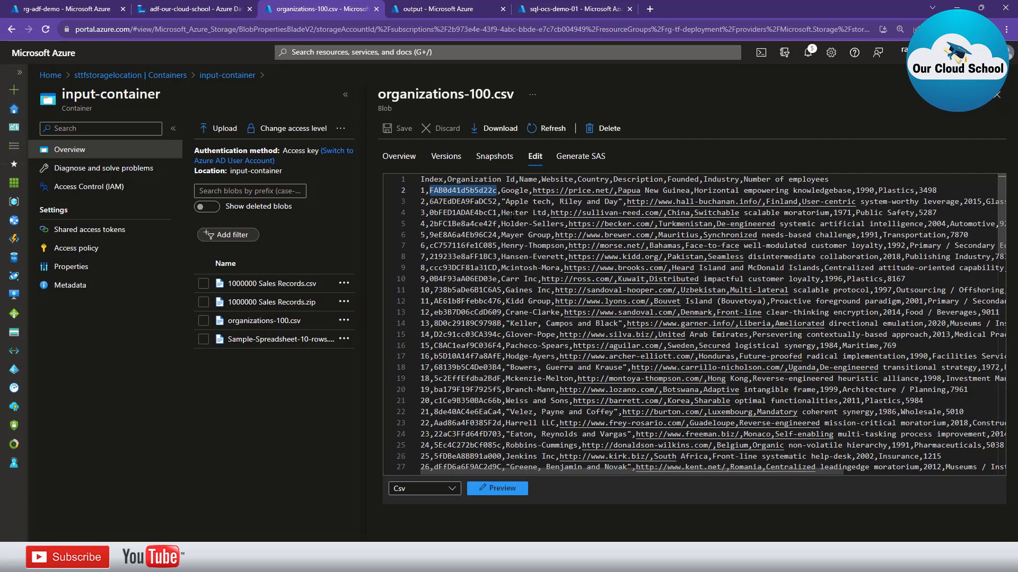
left_click_drag(512, 215, 548, 214)
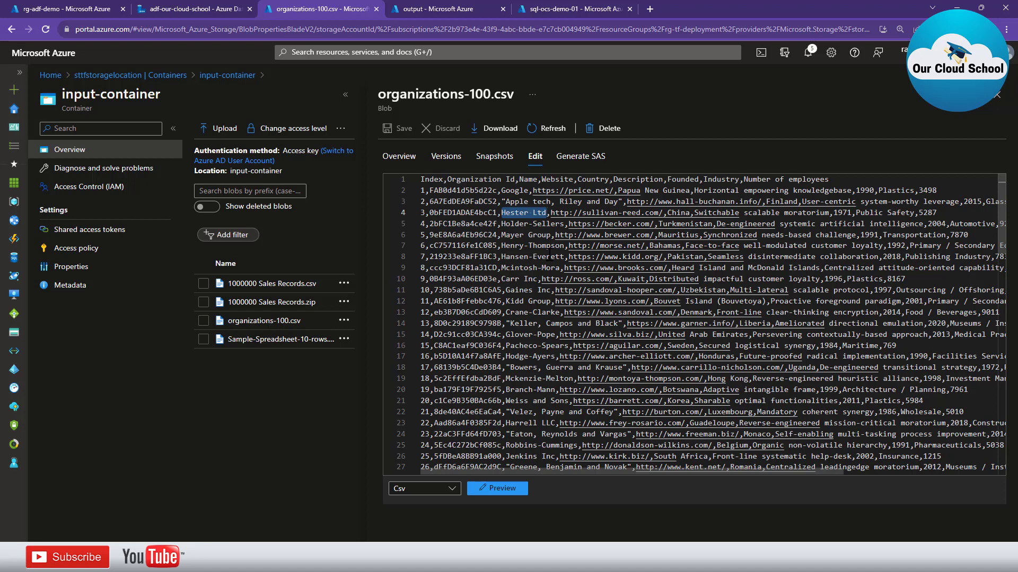
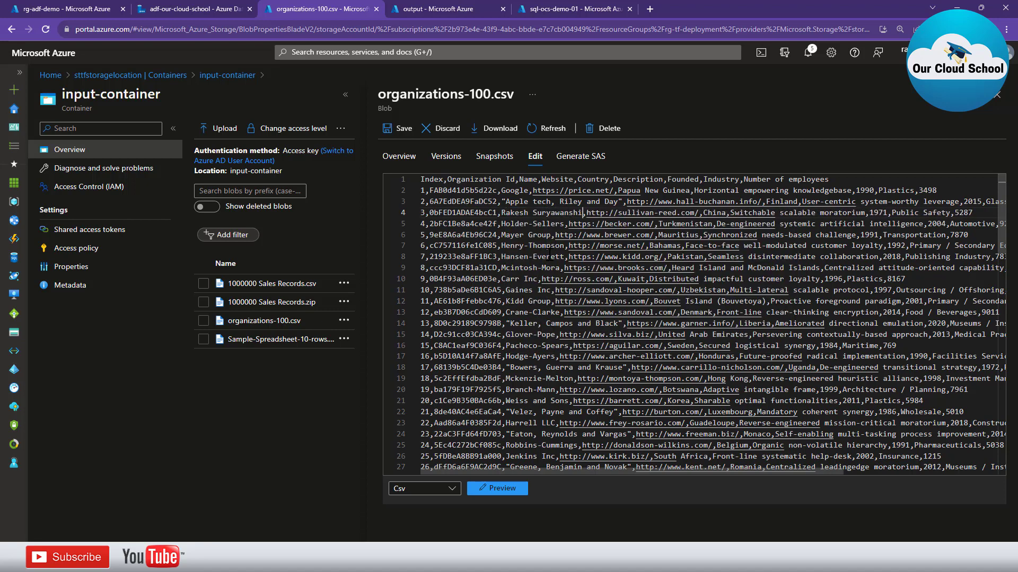
key("Left")
key("Left")
key("Left")
key("Left")
key("Left")
key("ctrl+shift+Left")
key("ctrl+shift+Left")
type("OCS")
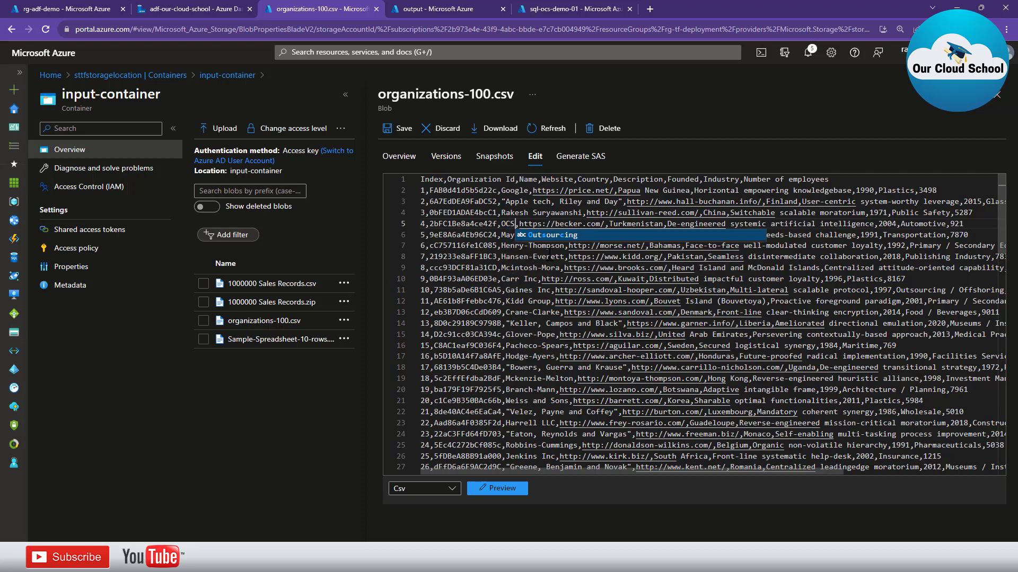
Save the edited organizations-100.csv blob
left_click(450, 223)
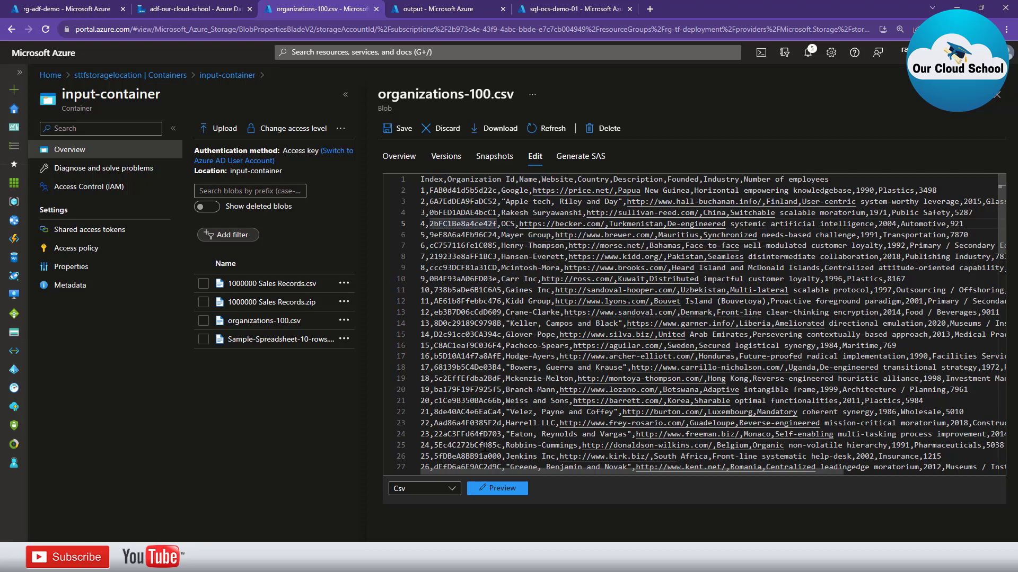
left_click(399, 128)
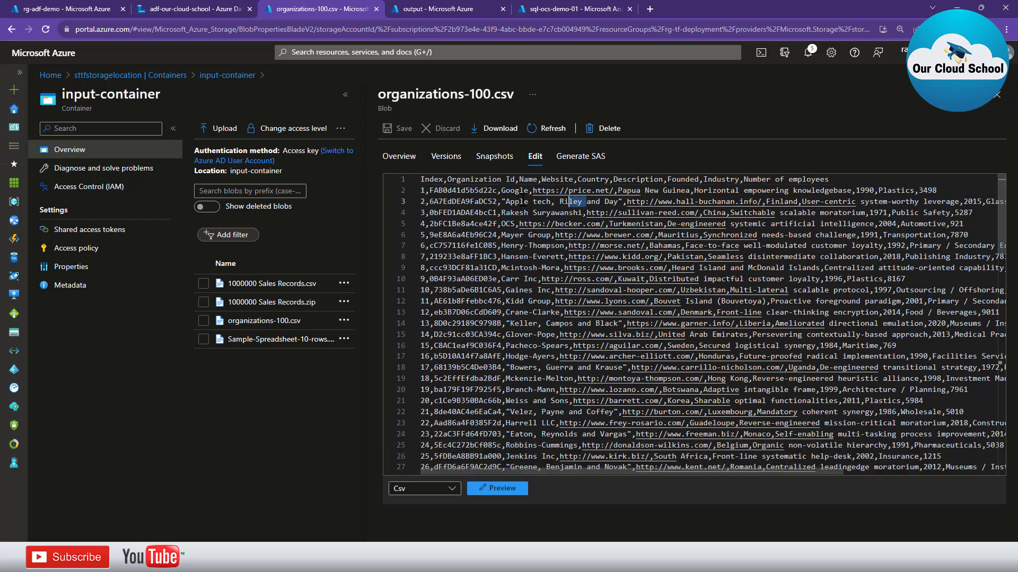
left_click_drag(586, 202, 478, 222)
left_click(427, 213)
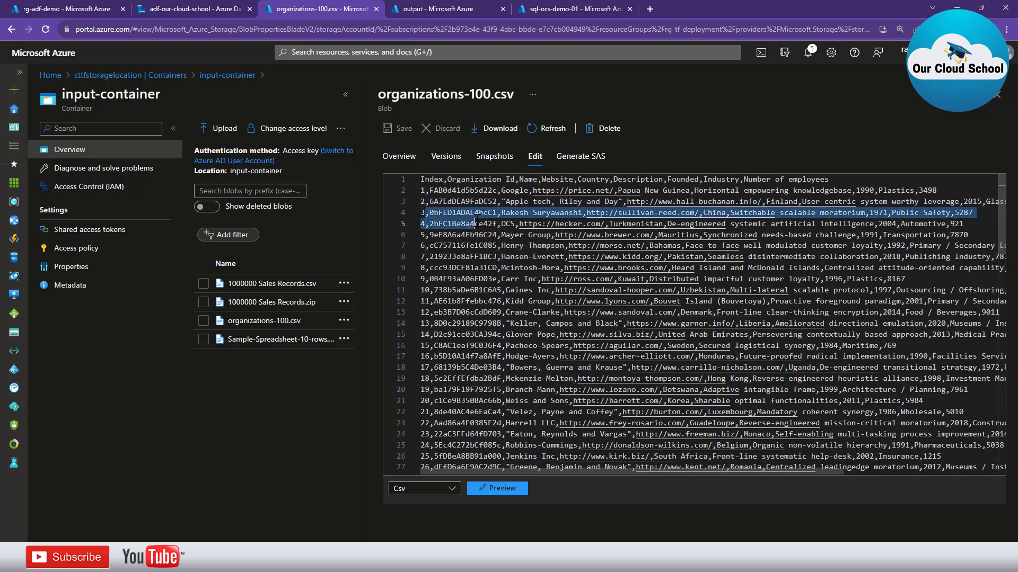
left_click(175, 7)
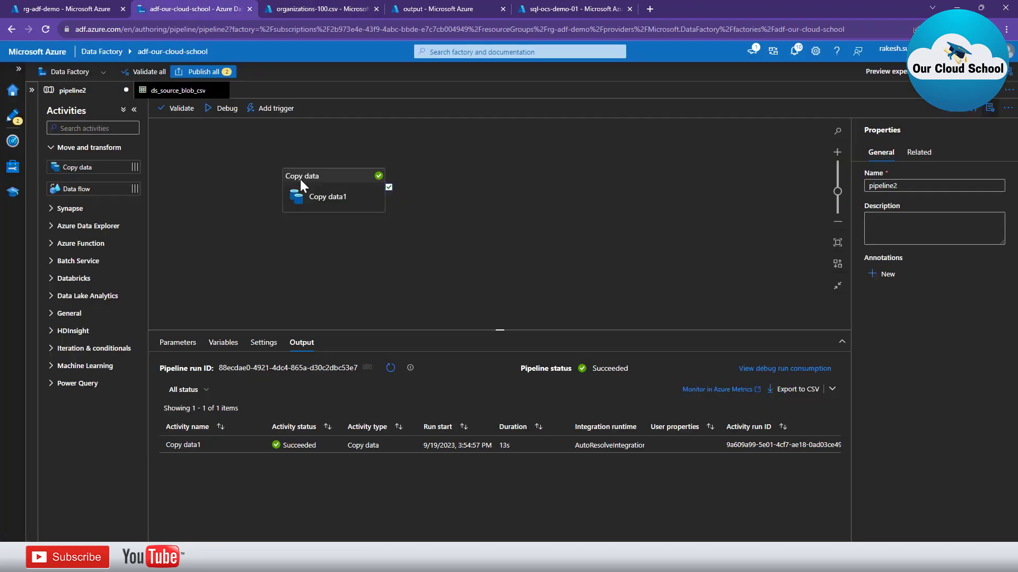
Debug-run pipeline2 again and refresh until Copy data1 succeeds in 14s
left_click(217, 112)
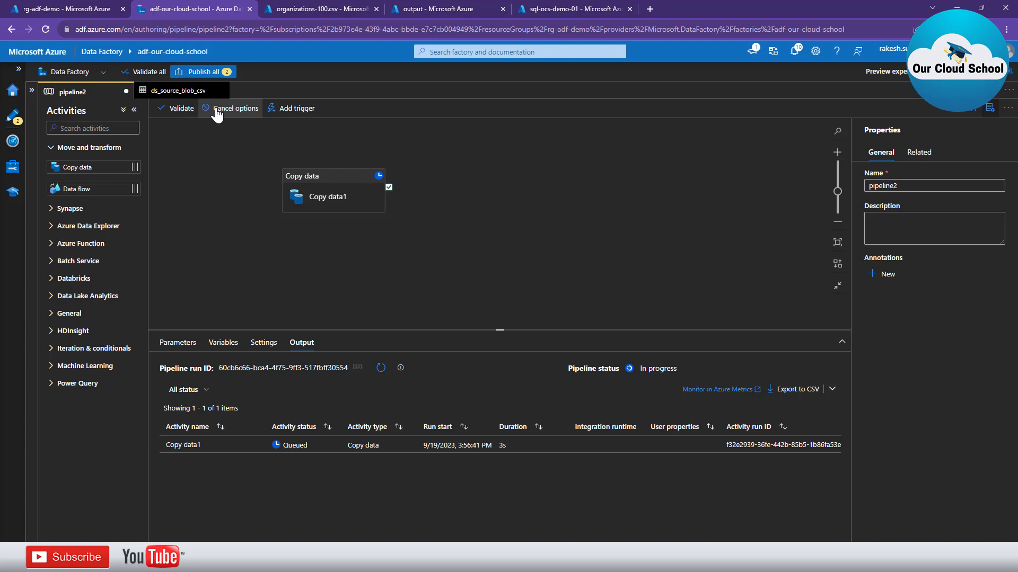
left_click(380, 369)
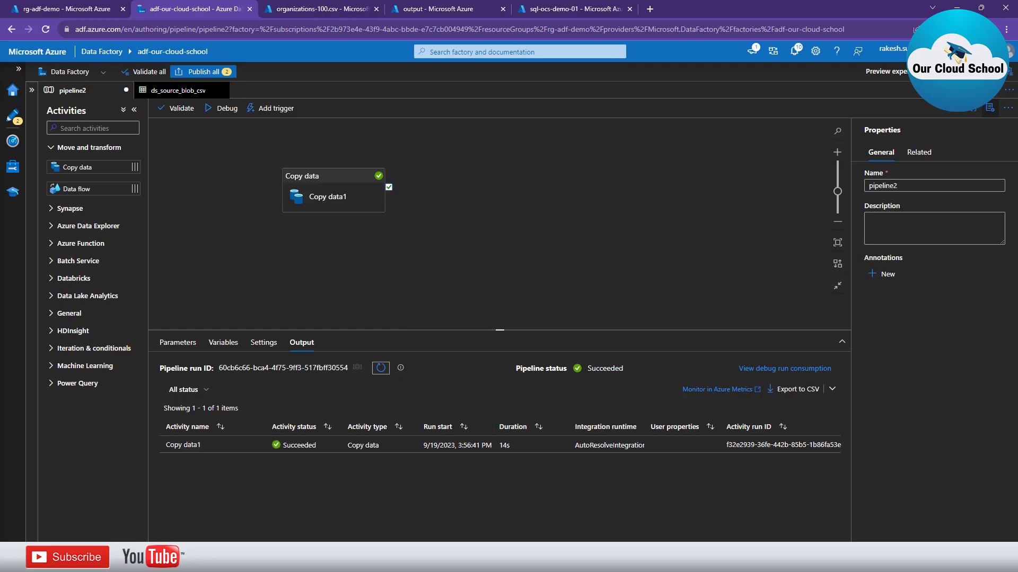
left_click(588, 559)
Re-run the Organization query and check row 3's new person name and row 4's OCS
left_click(282, 104)
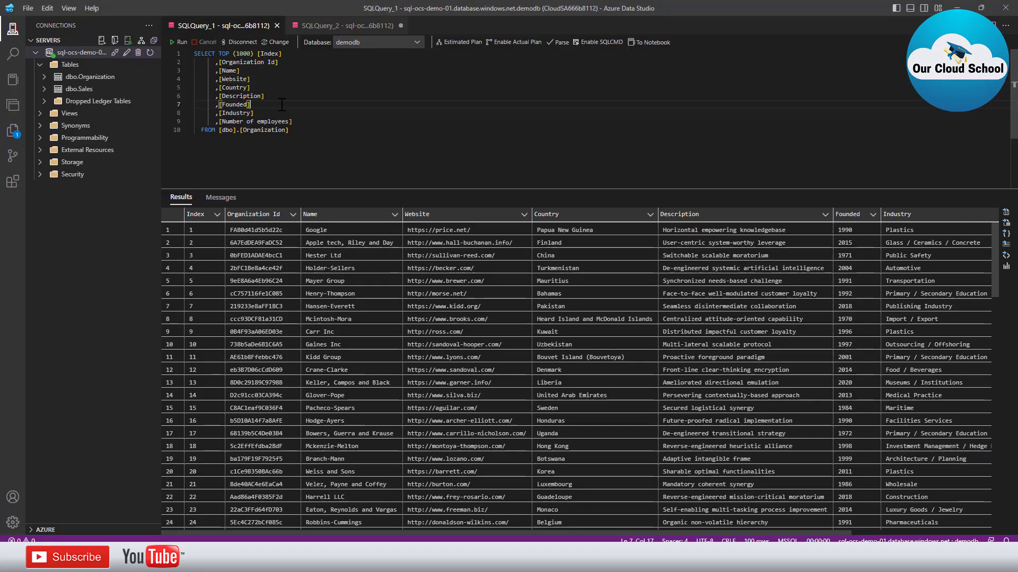
left_click(168, 43)
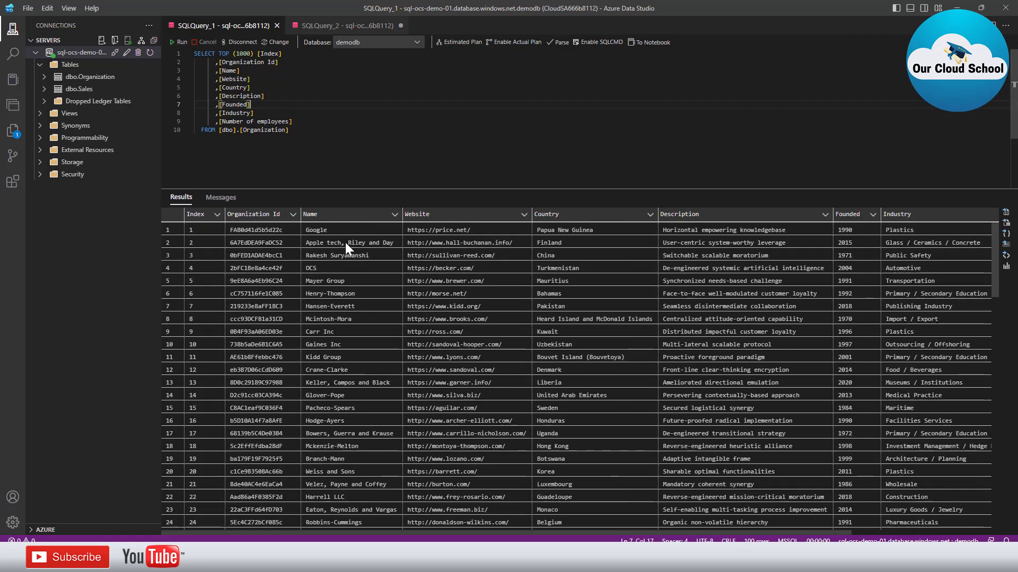
left_click(169, 256)
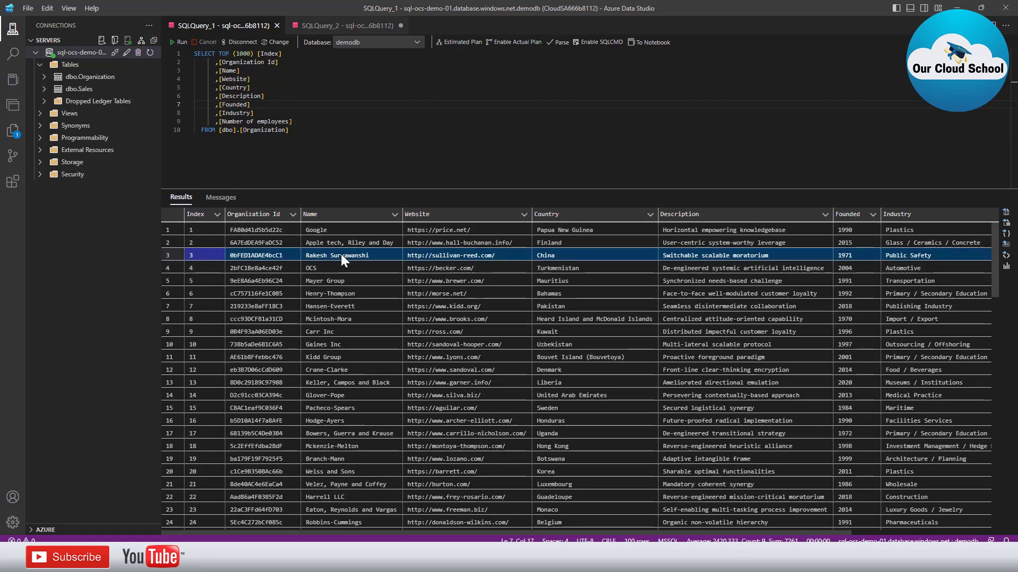
left_click(173, 267)
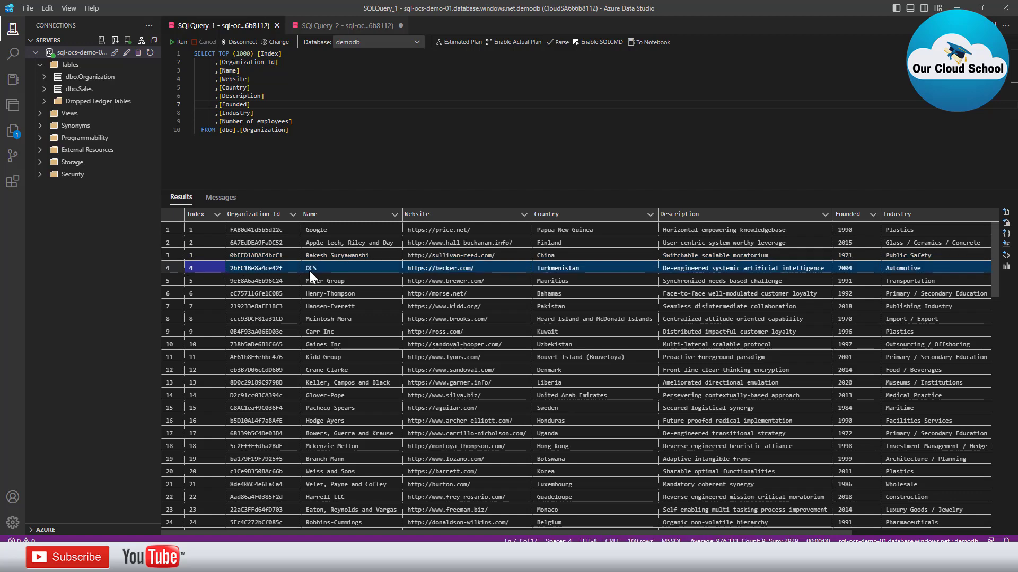
left_click(340, 255)
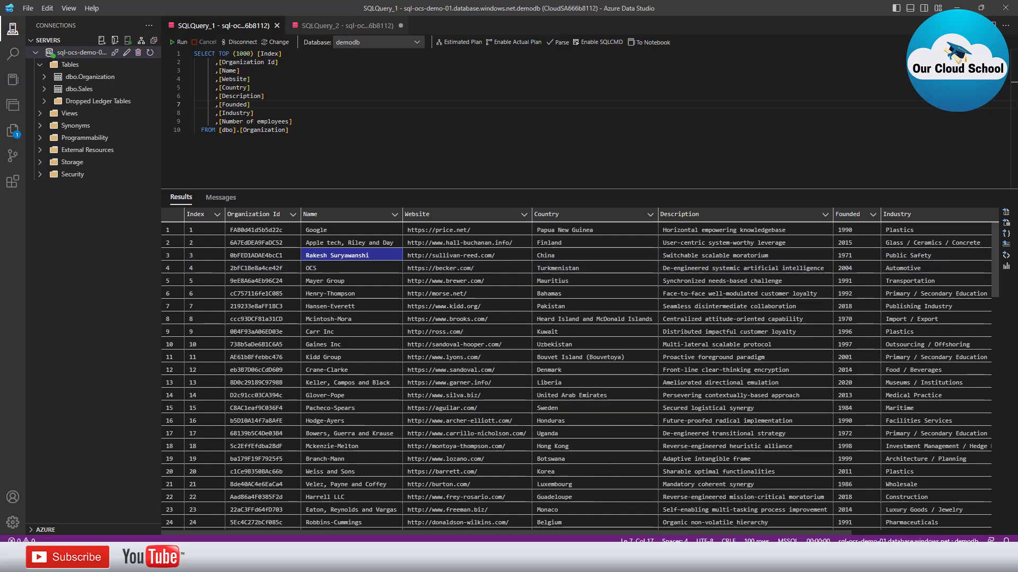
mouse_move(685, 559)
left_click(685, 503)
Duplicate line 4 of the CSV as a new row below it
left_click(318, 9)
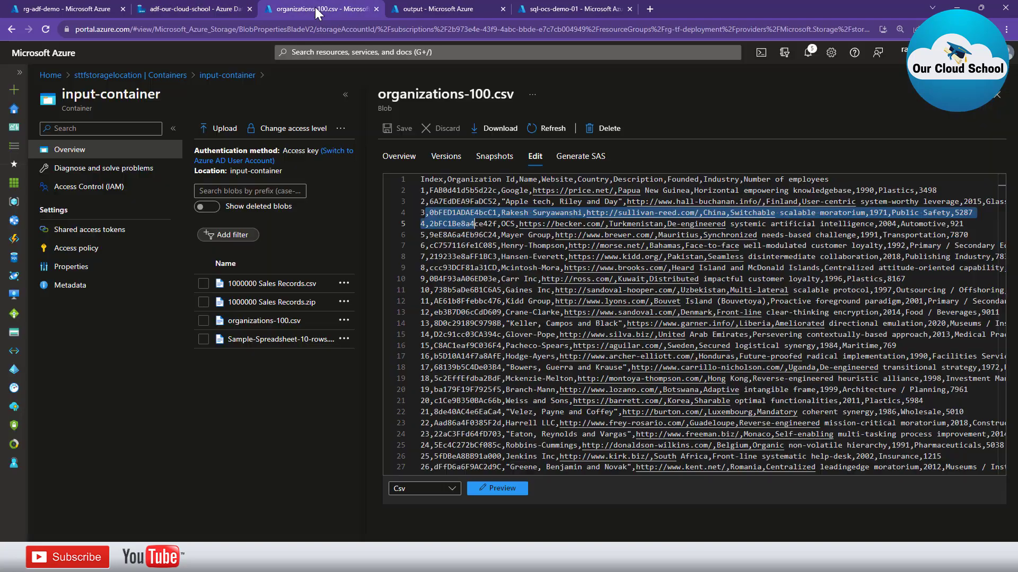
left_click(441, 274)
scroll(482, 365, "down", 7)
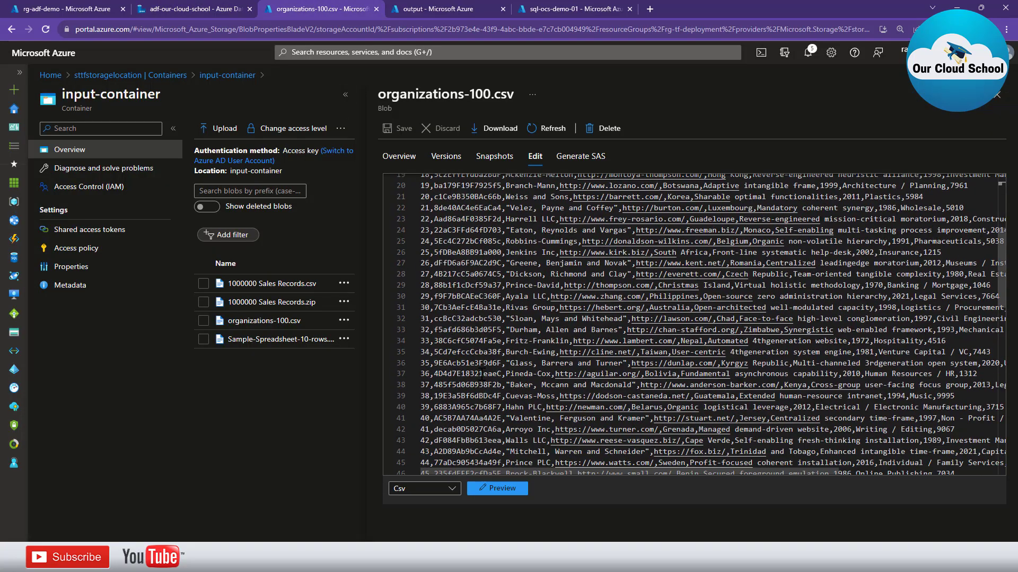
scroll(481, 374, "down", 7)
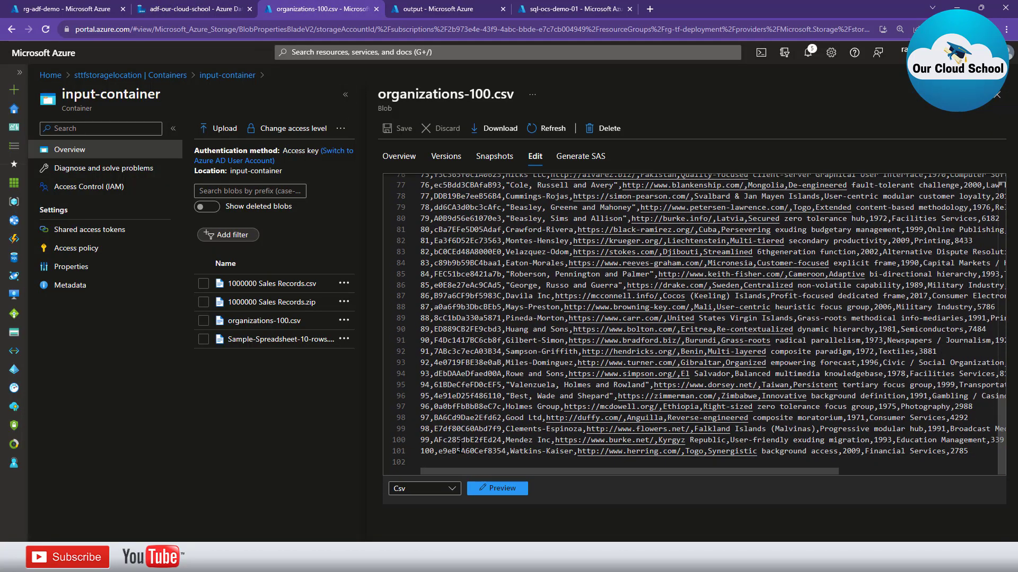
scroll(480, 390, "up", 14)
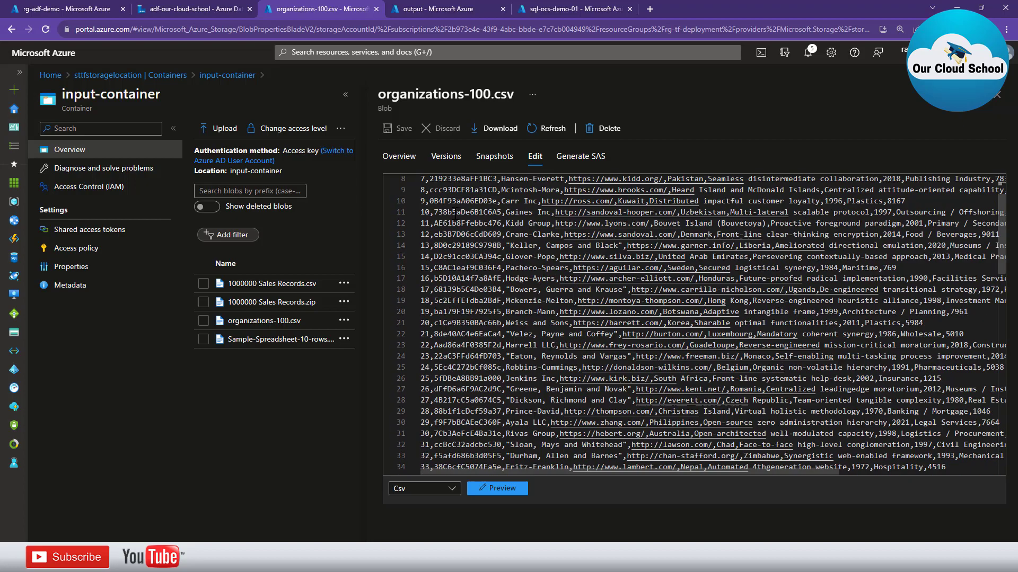
left_click(439, 213)
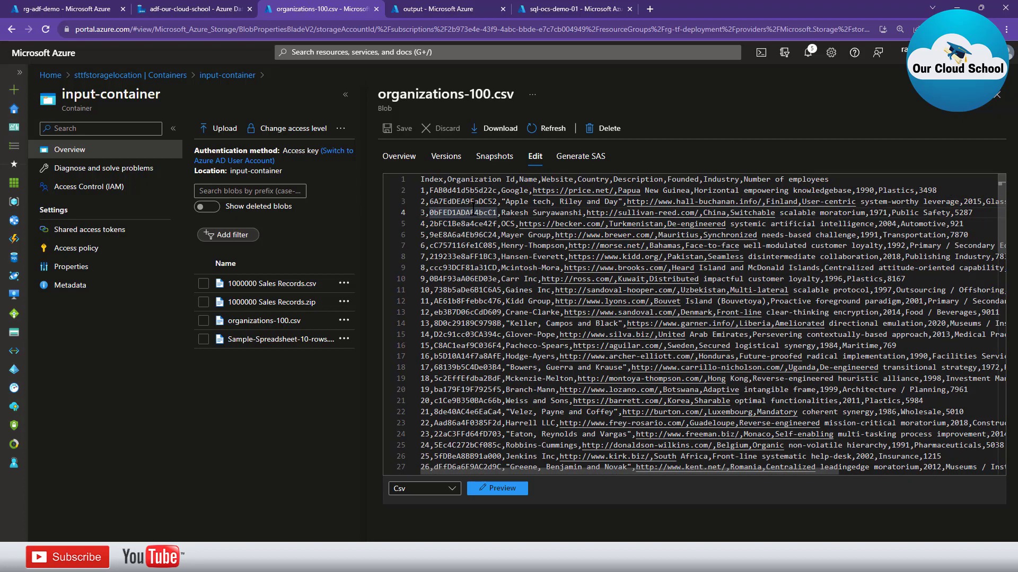
key("Home")
key("shift+End")
key("ctrl+c")
key("End")
key("Return")
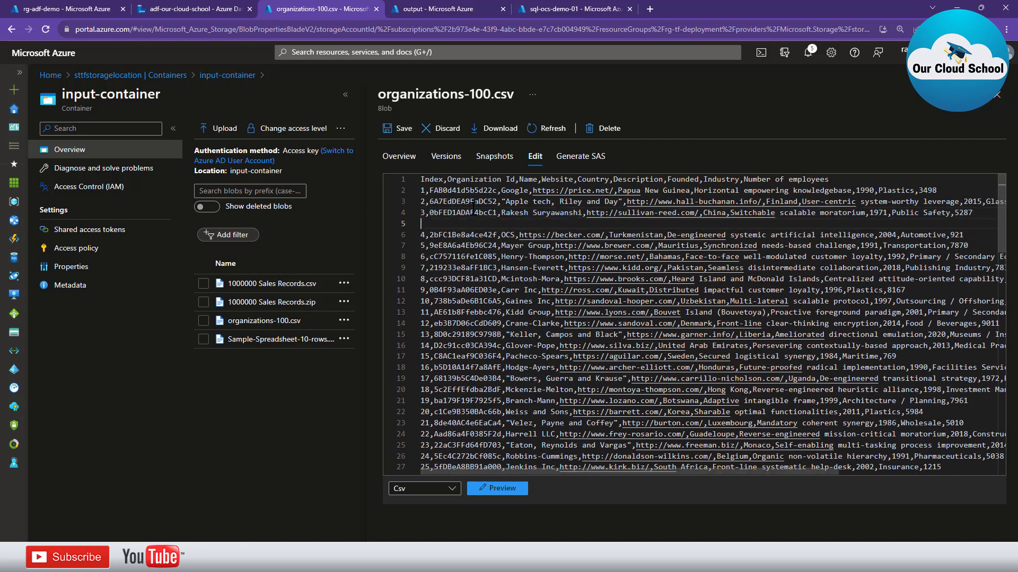
key("ctrl+v")
key("Home")
Give the new row index 101 and the name Our cloud school
type("10")
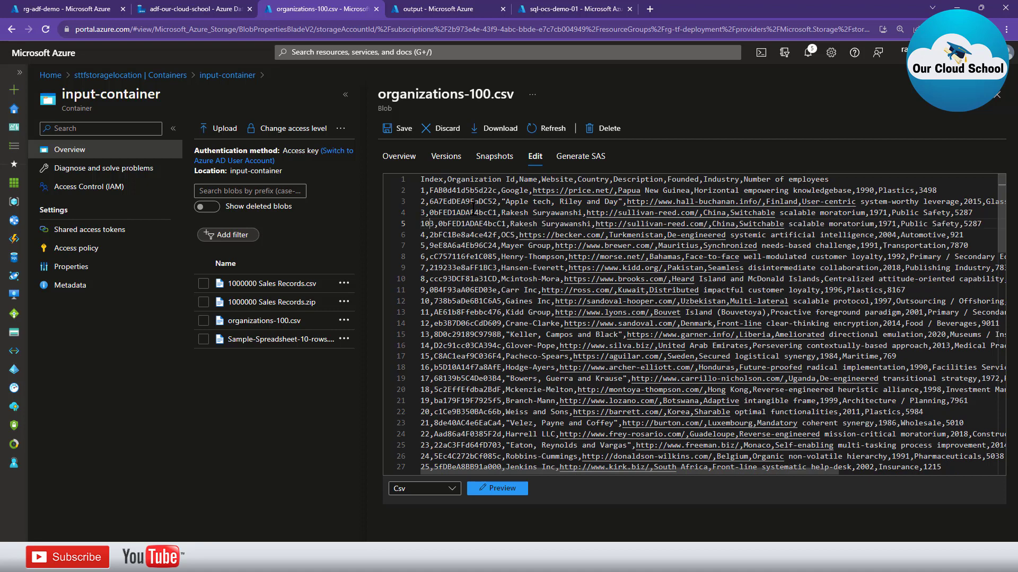
key("Delete")
type("1")
double_click(524, 223)
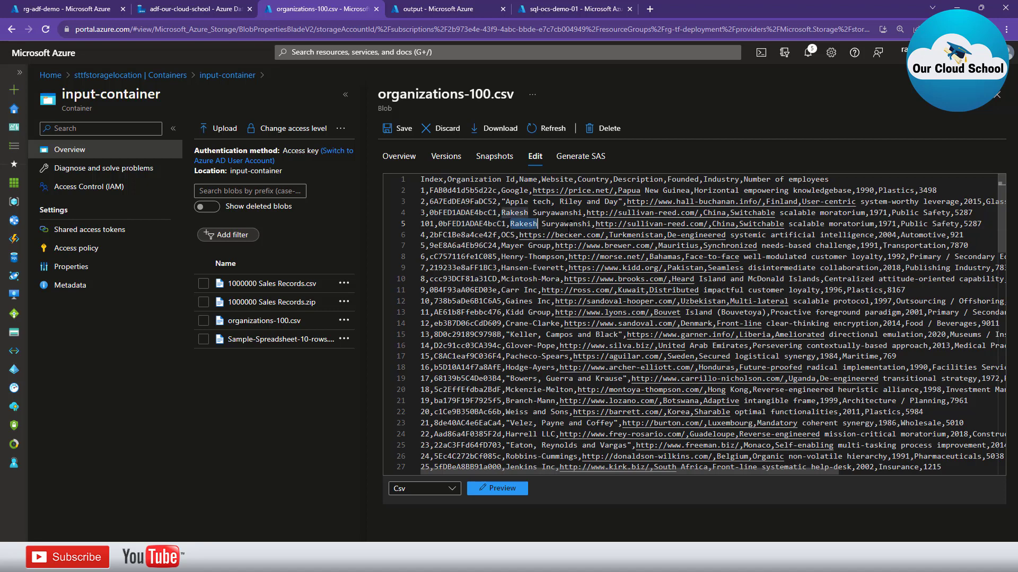
left_click(590, 224, "shift")
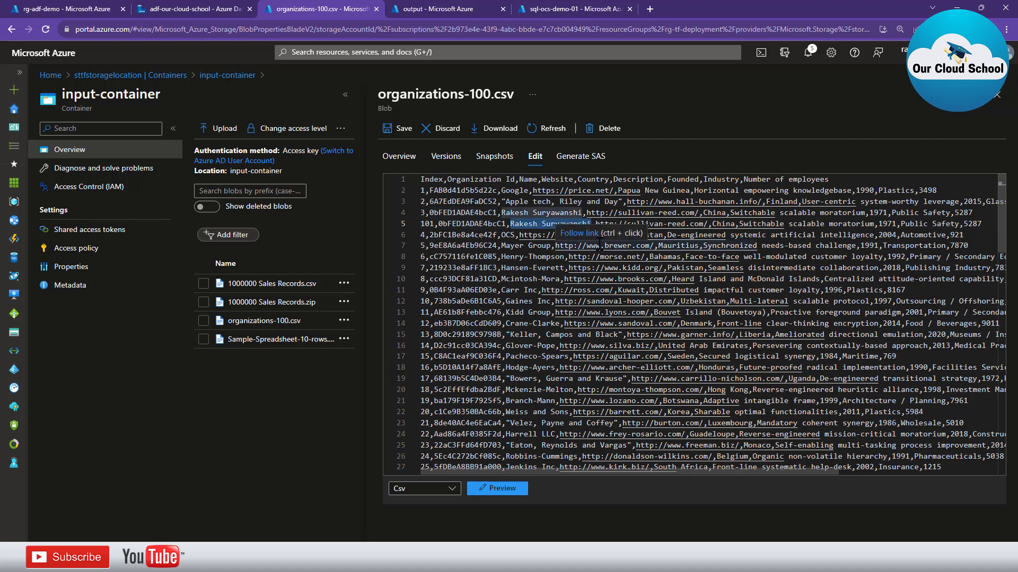
type("Ocs")
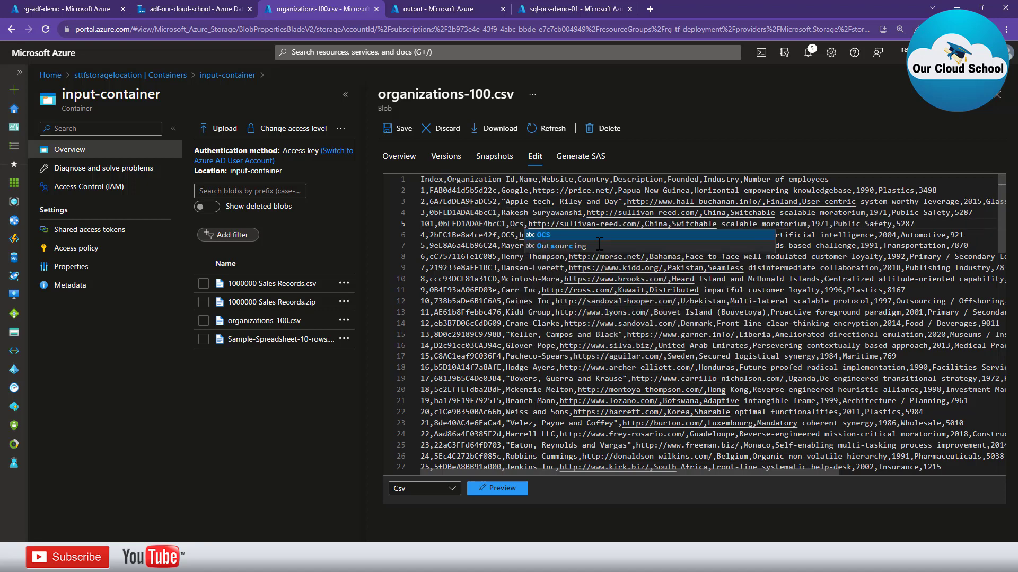
key("BackSpace")
key("BackSpace")
type("ur ")
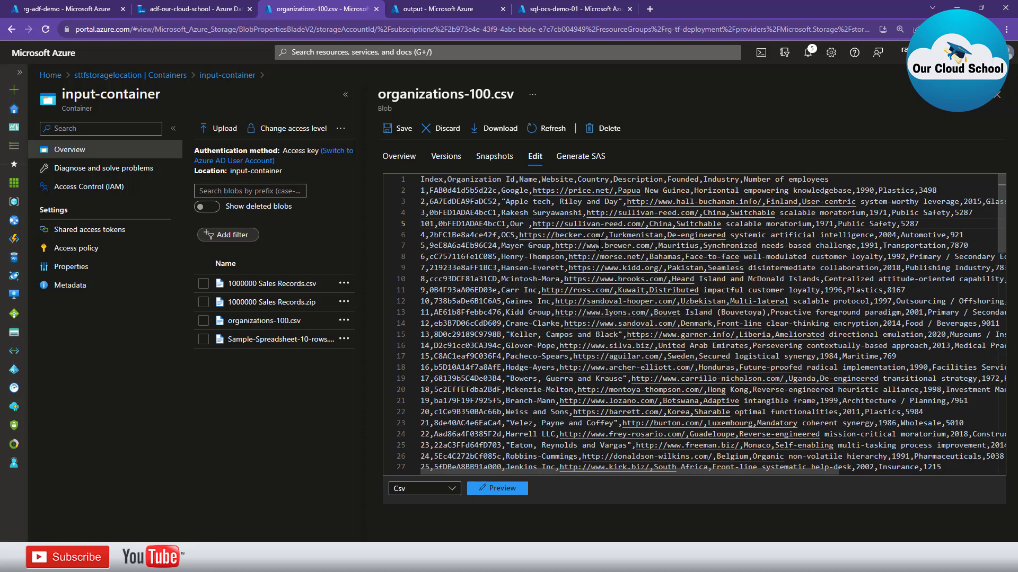
type("cloud schoo")
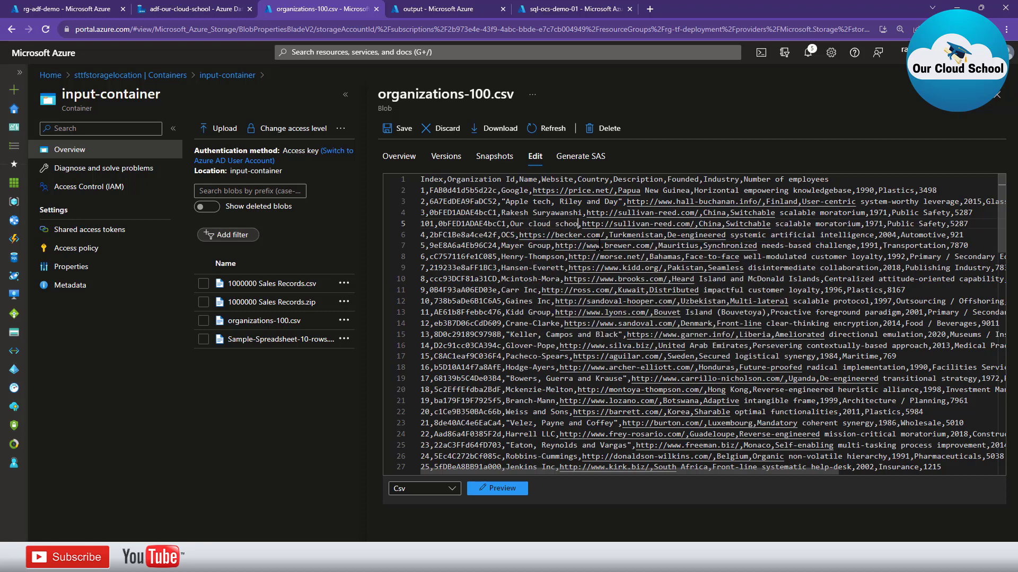
type("l")
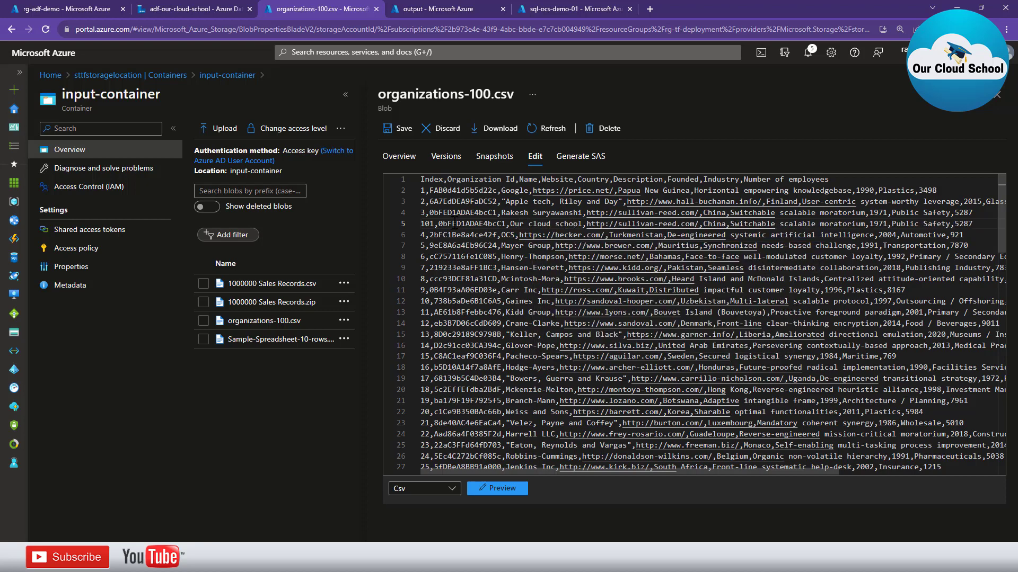
Rename Mayer Group on row 5 to Dehli
double_click(476, 223)
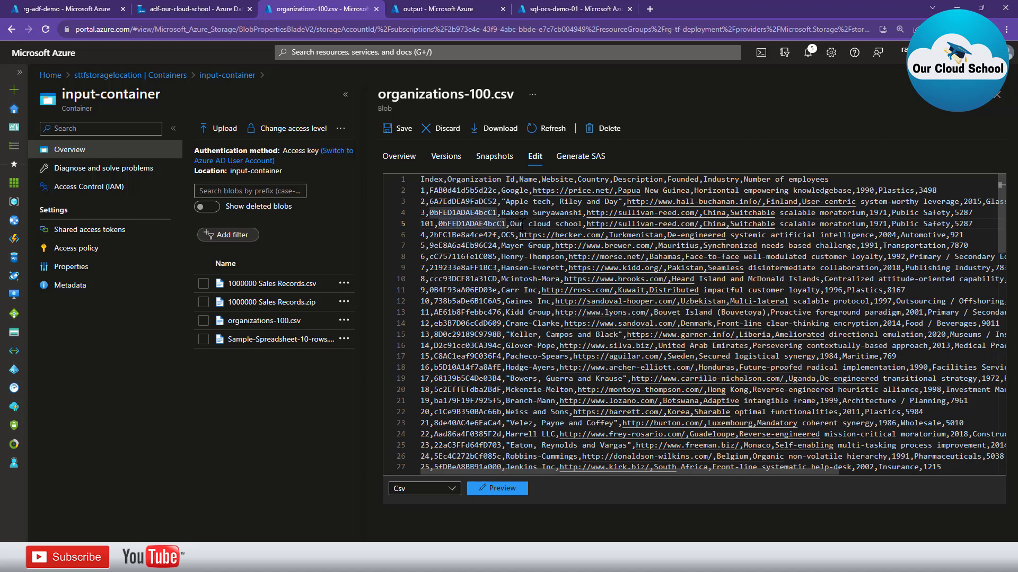
double_click(514, 246)
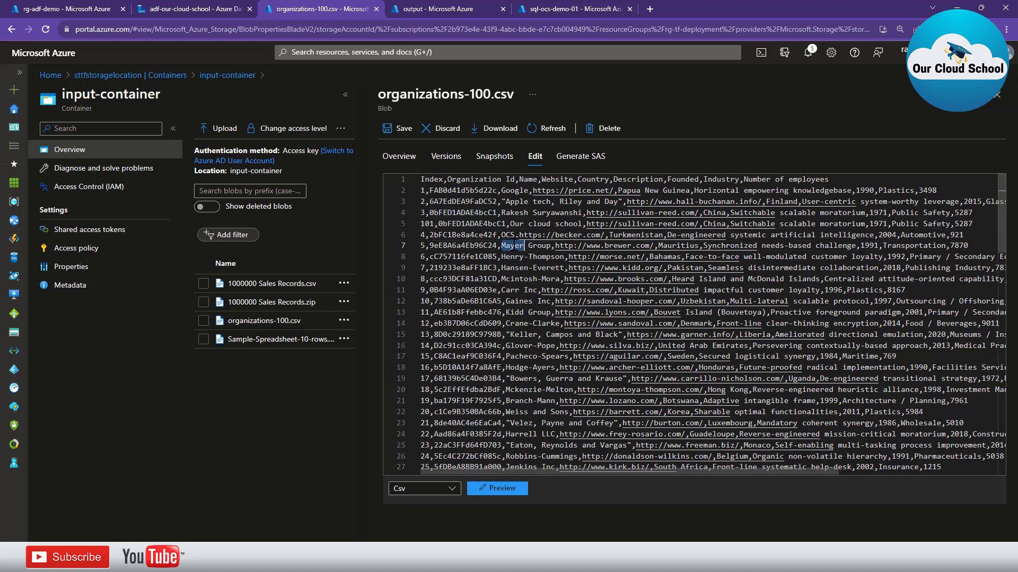
left_click_drag(517, 245, 551, 249)
type("Dheli")
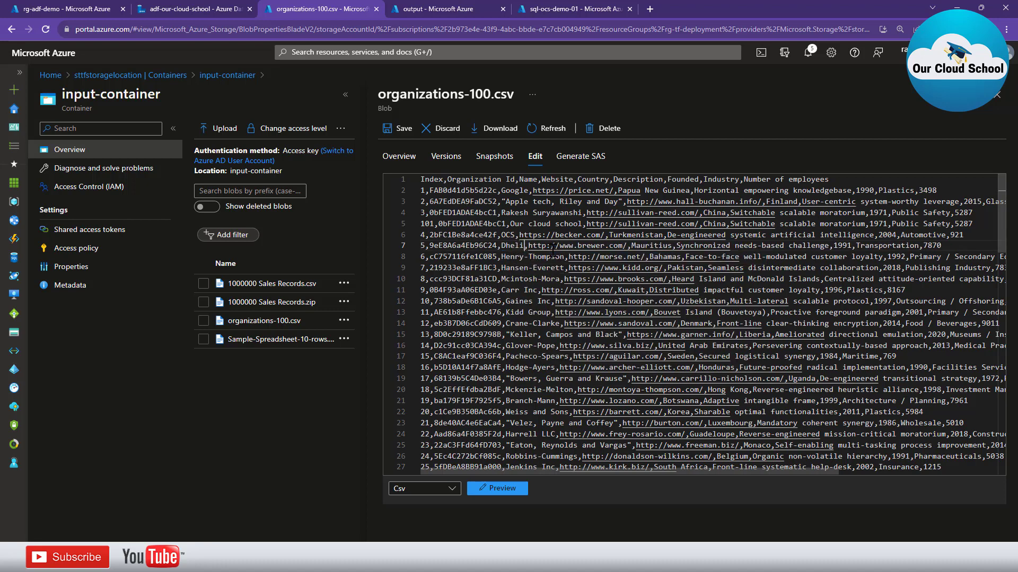
key("BackSpace")
key("BackSpace")
key("BackSpace")
key("BackSpace")
type("ehl")
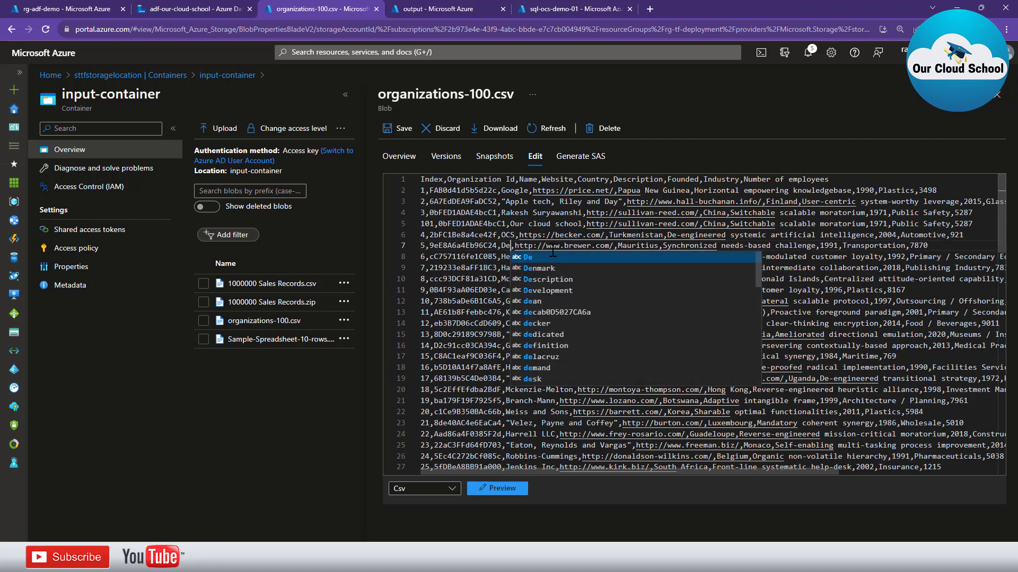
type("i")
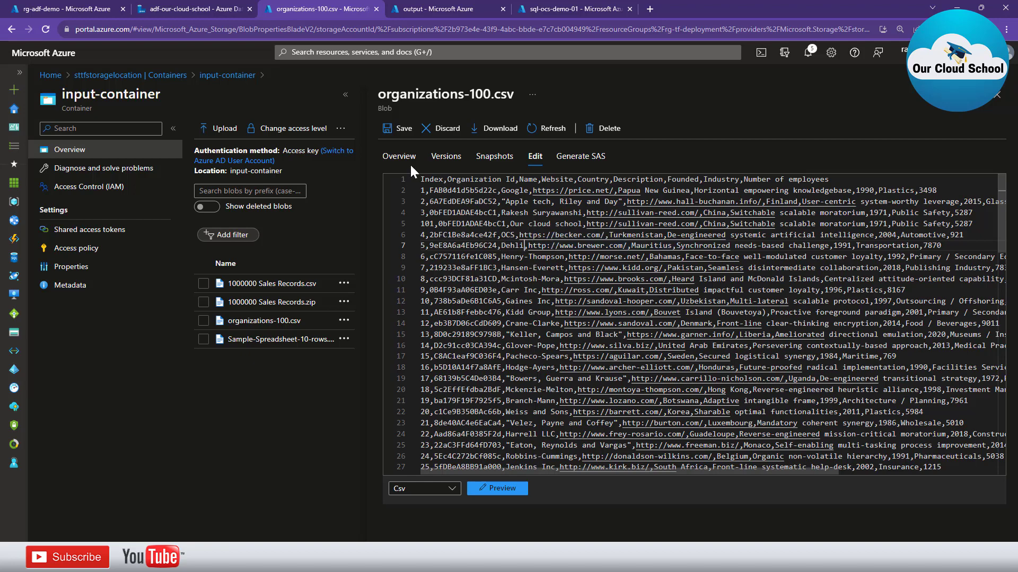
Save the CSV and start another pipeline2 debug run
left_click(403, 129)
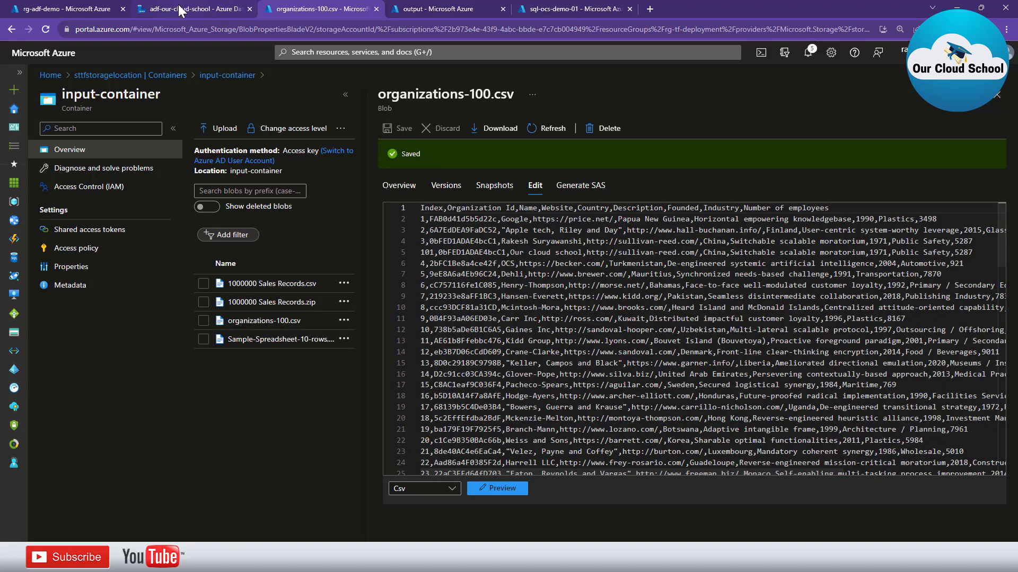
left_click(199, 8)
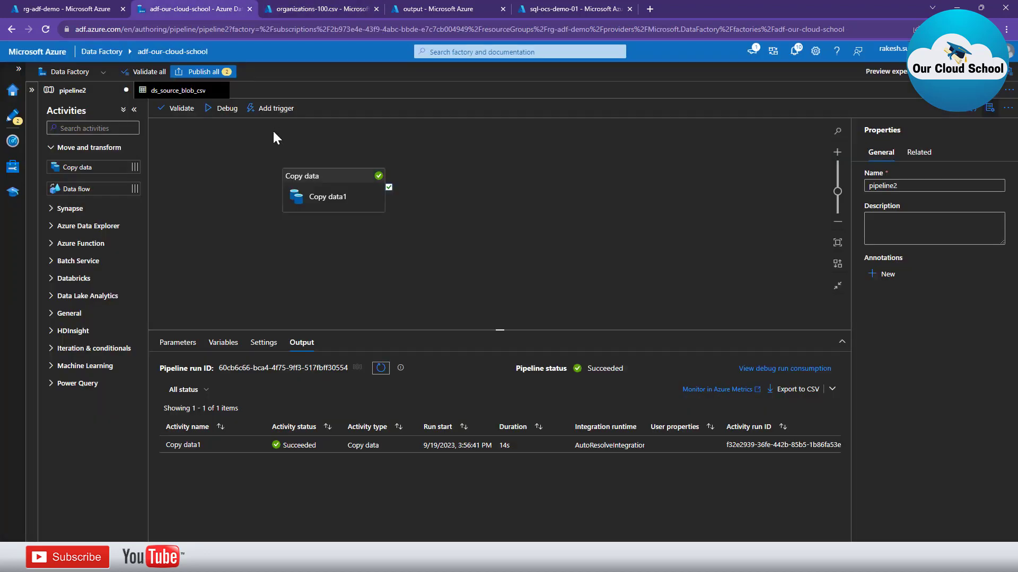
left_click(213, 112)
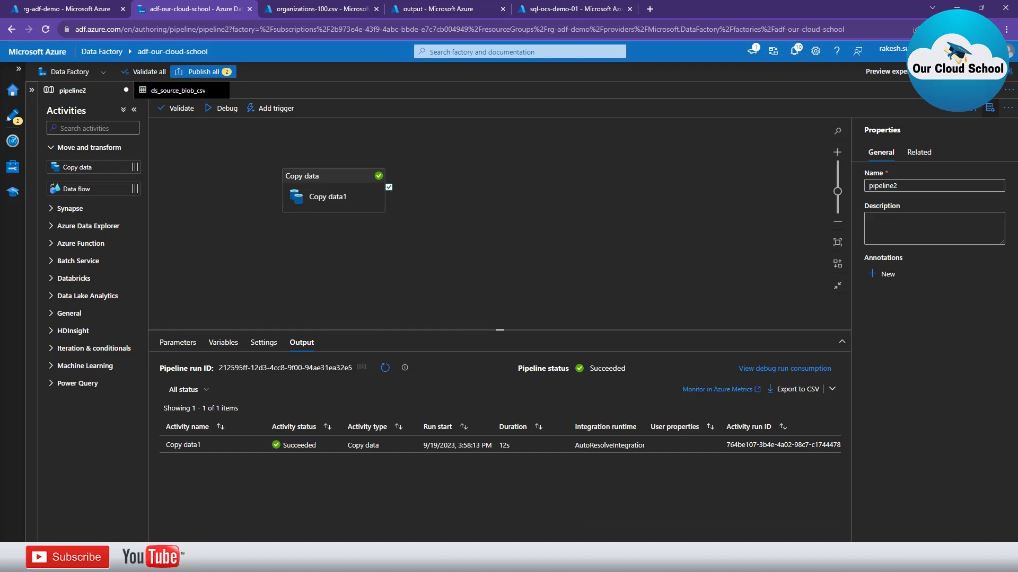
left_click(530, 560)
Re-run the Organization query and confirm 101 rows affected in Messages
left_click(283, 113)
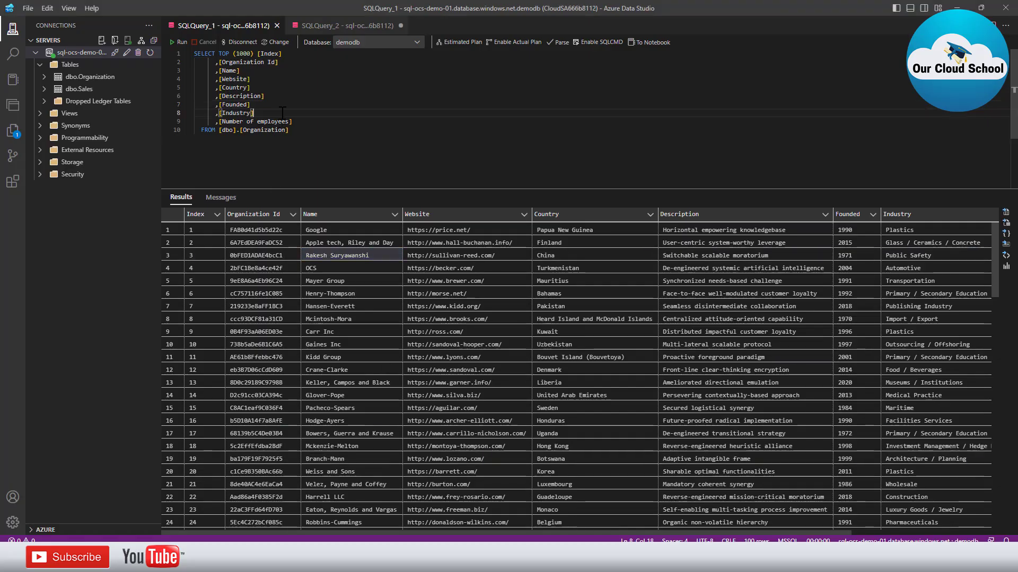
left_click(179, 42)
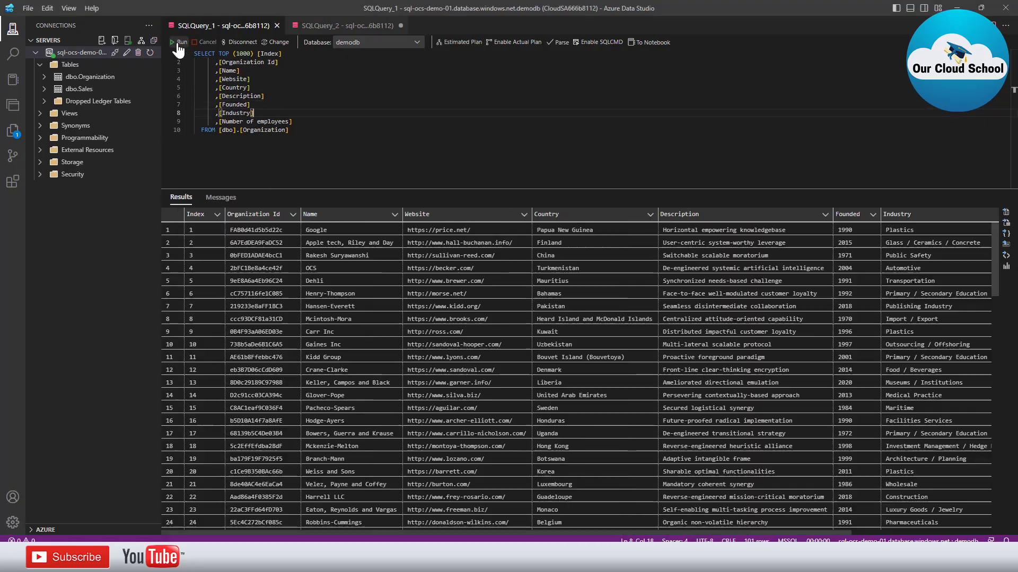
left_click(220, 197)
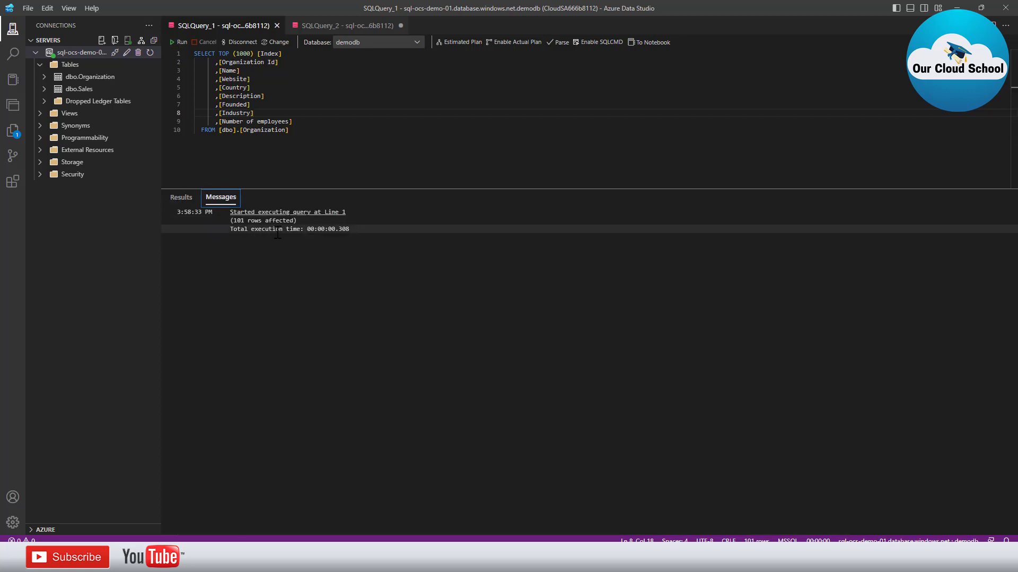
left_click_drag(234, 221, 291, 221)
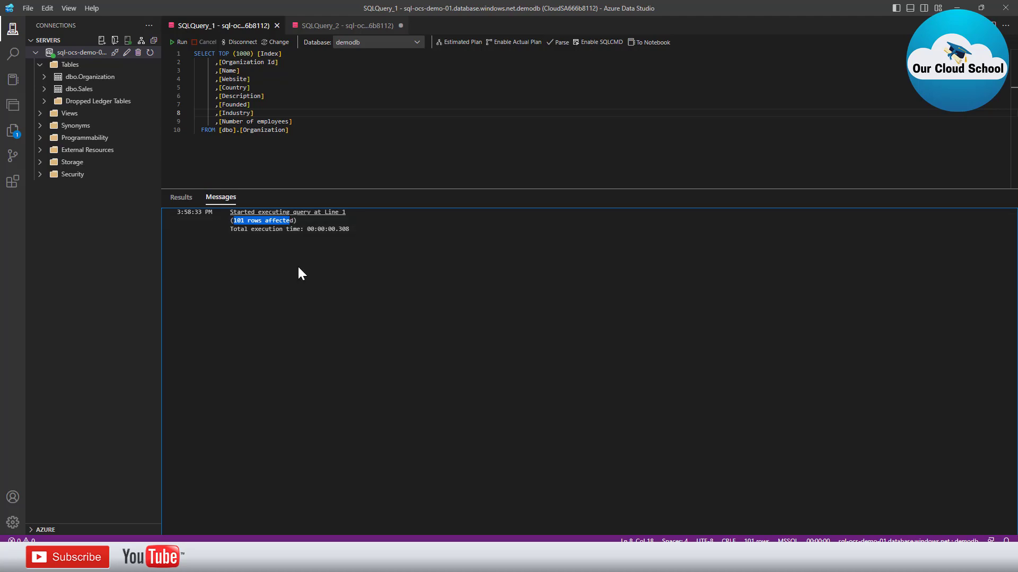
left_click(181, 198)
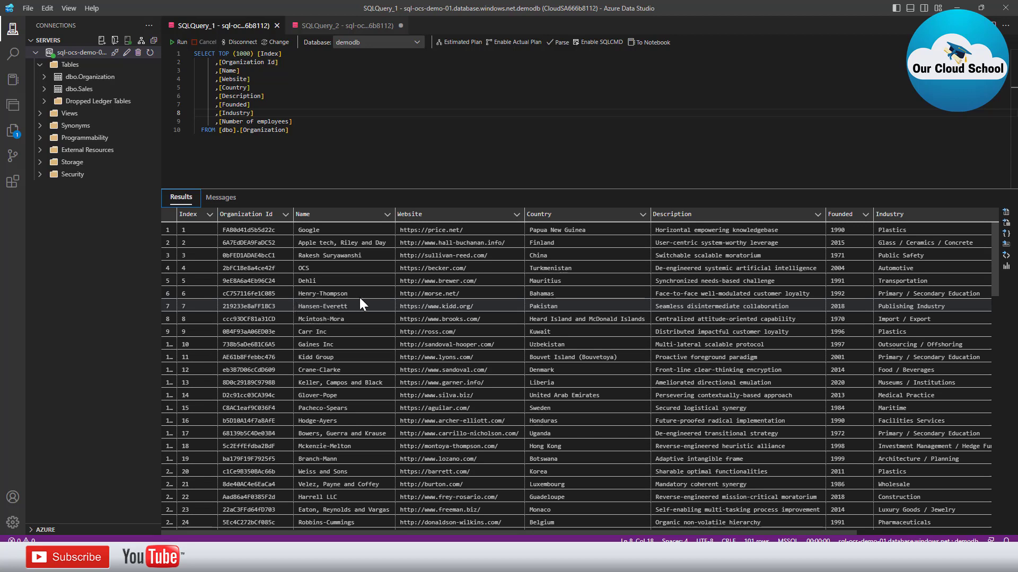
Check row 5 shows Dehli and new row 101 shows Our cloud school
left_click(170, 280)
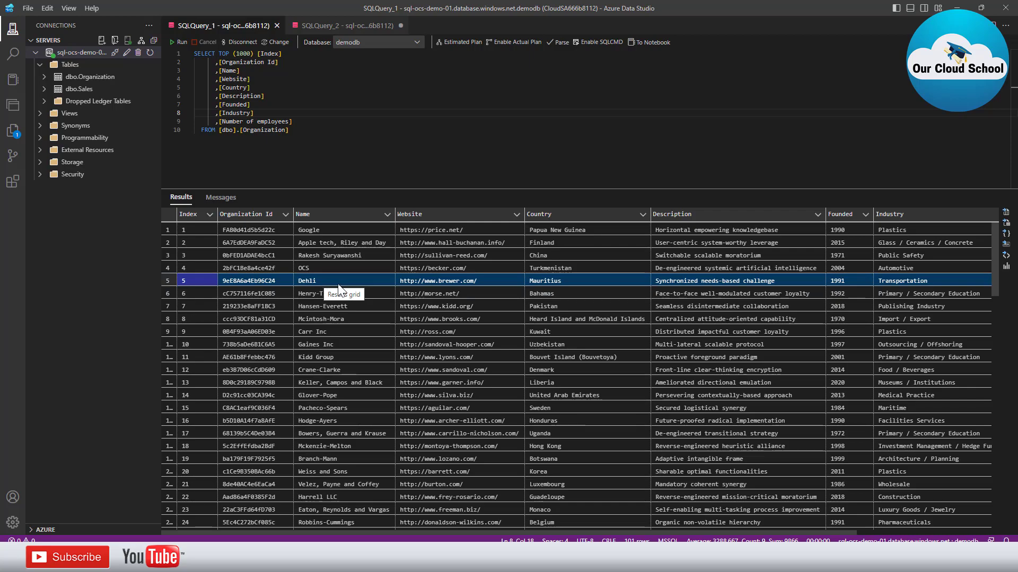
scroll(370, 347, "down", 10)
scroll(372, 345, "down", 15)
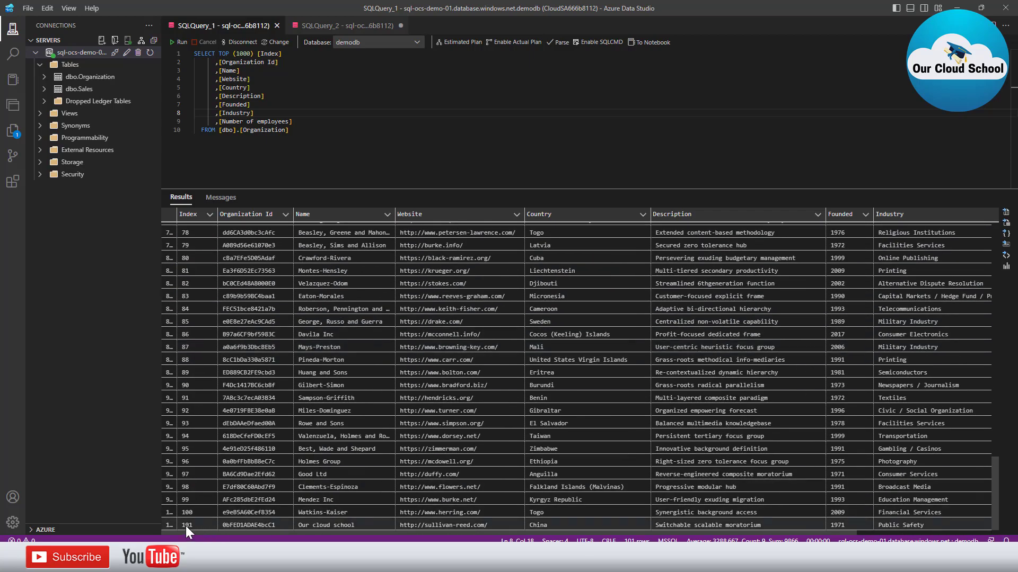
left_click(171, 523)
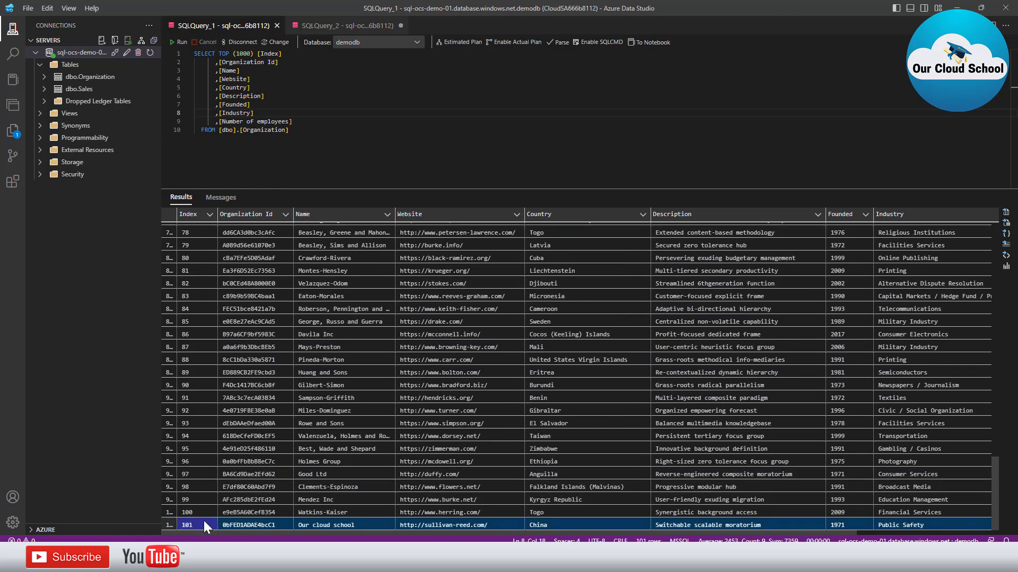
left_click(326, 523)
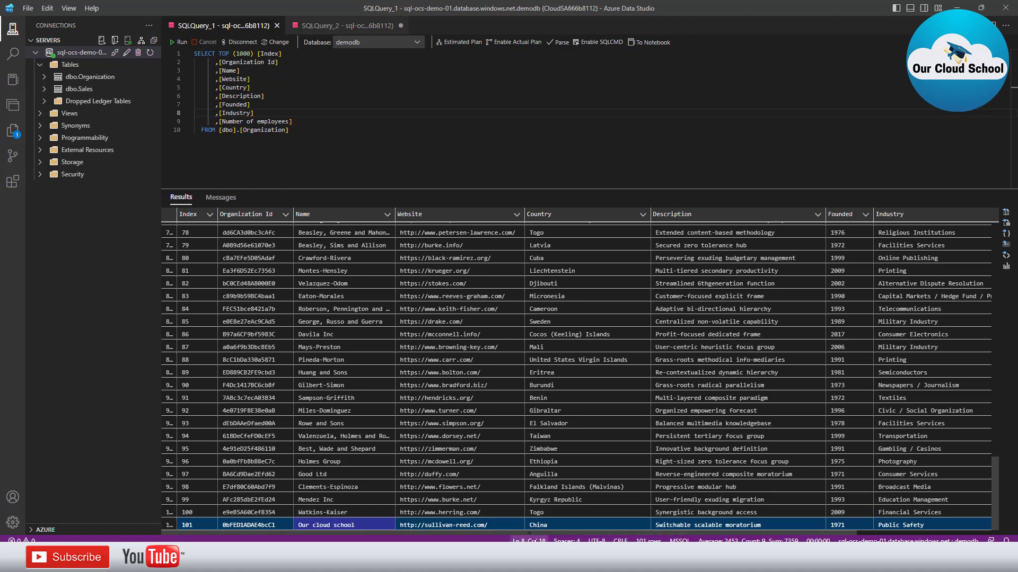
Return to pipeline2's debug output showing Copy data1 succeeded in 12s
left_click(338, 560)
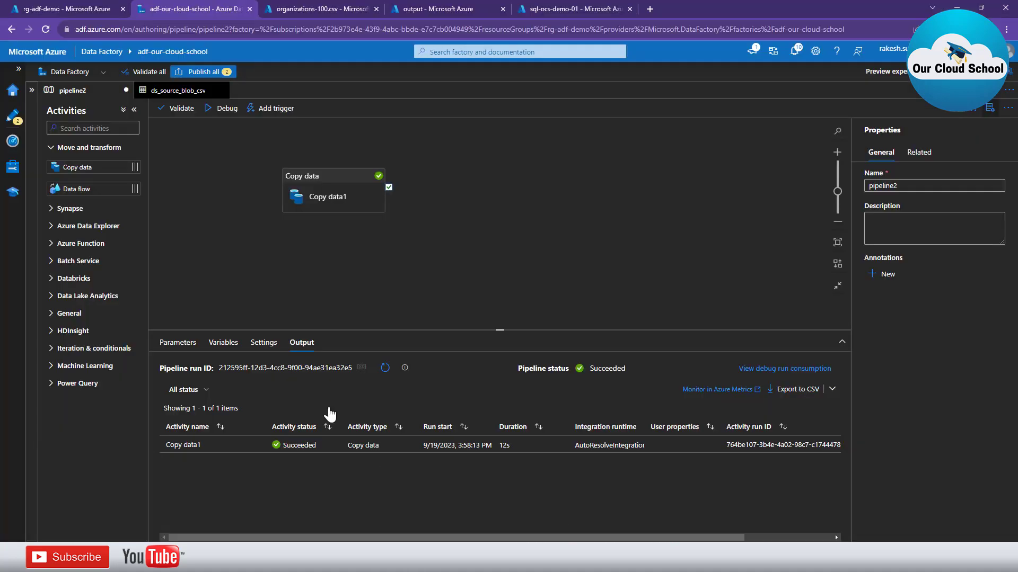